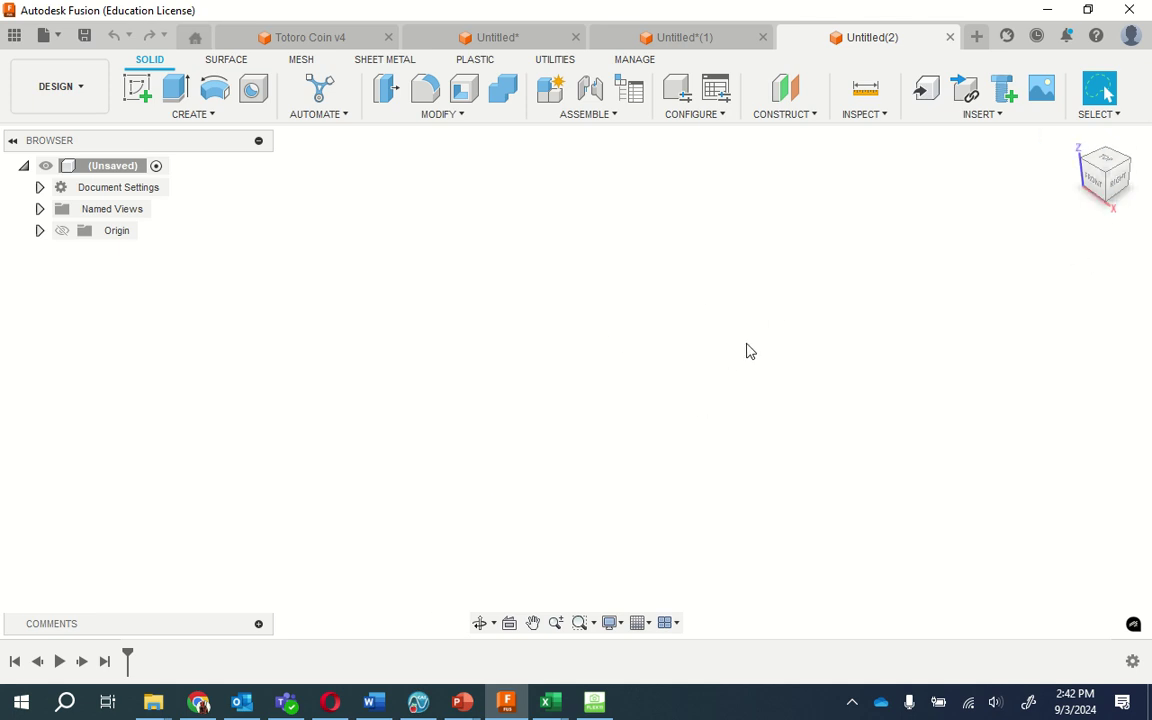
Create a sketch on the top XY plane and confirm document units are inches.
{"action": "left_click", "coordinate": [138, 89]}
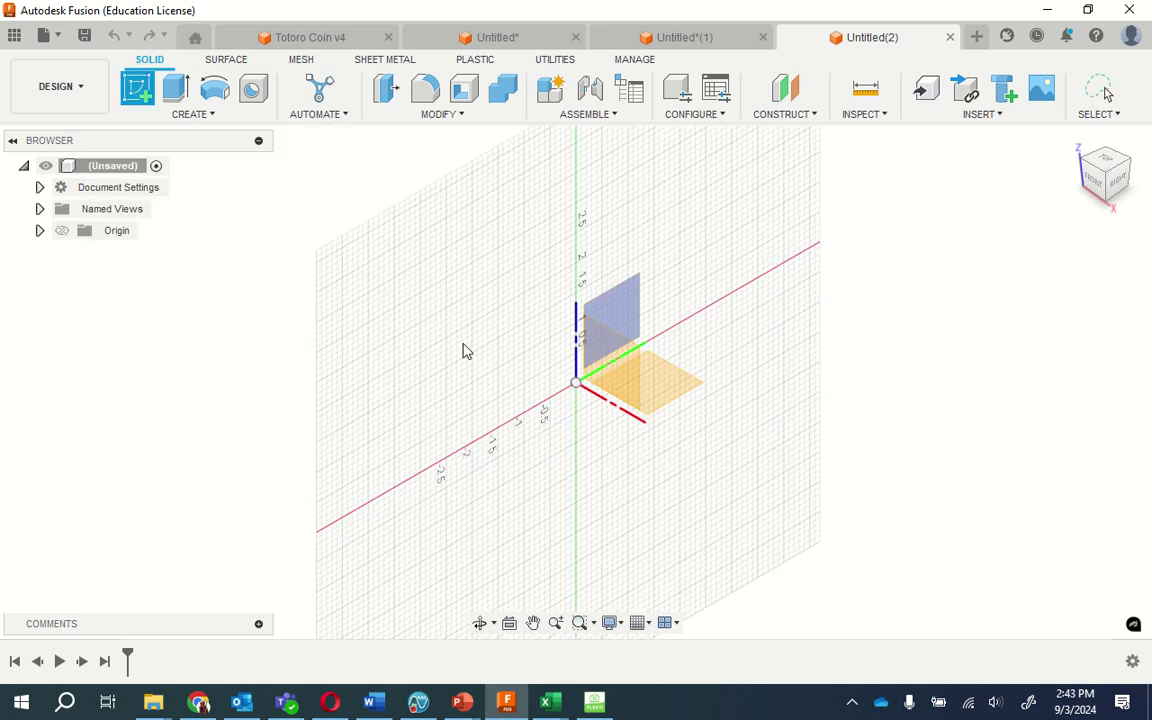
{"action": "left_click", "coordinate": [550, 472]}
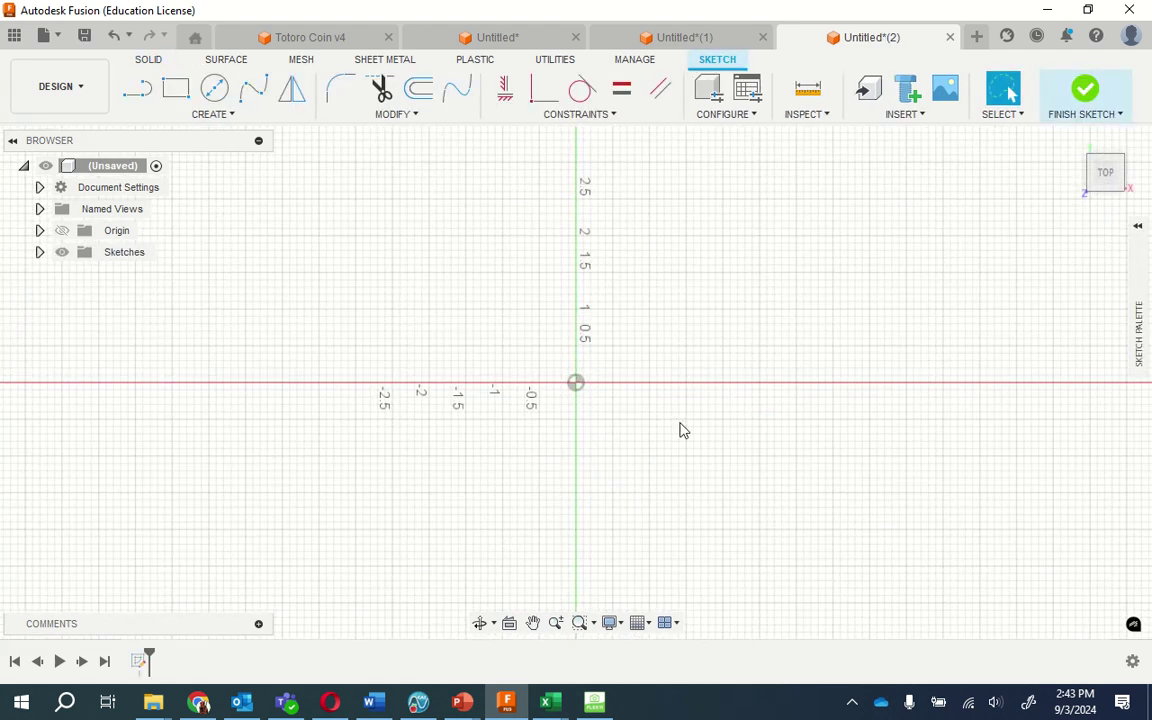
{"action": "left_click", "coordinate": [40, 189]}
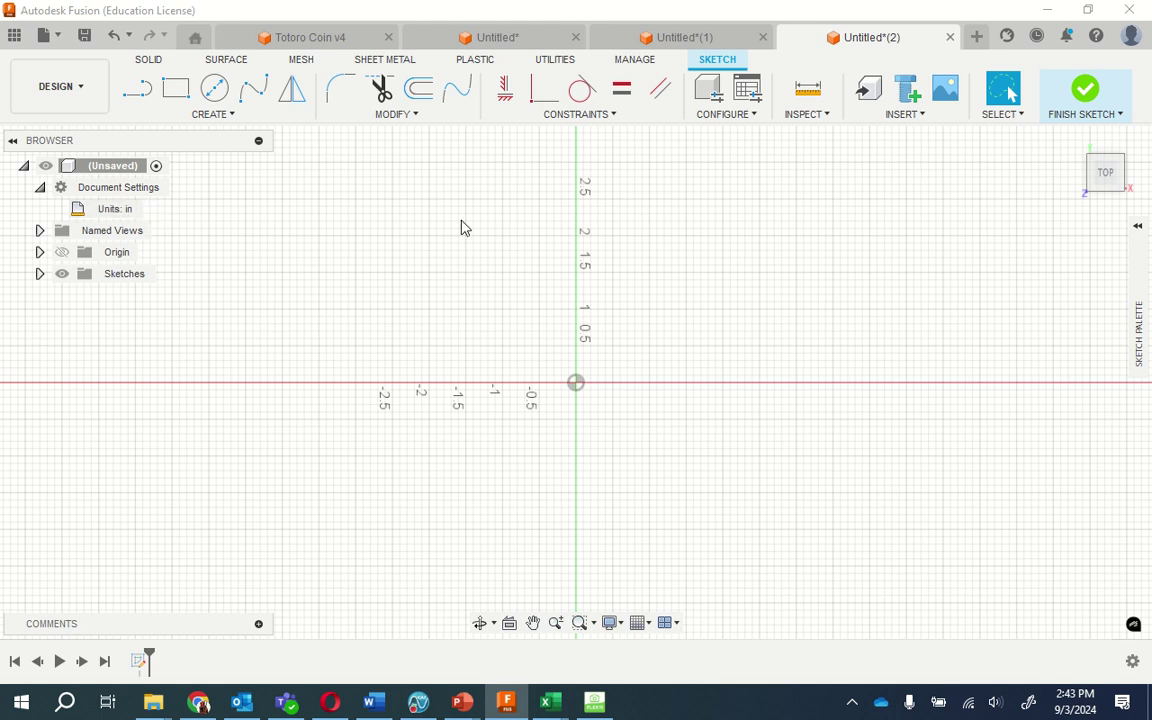
Draw two Center Diameter circles on the sketch origin, 2 in and 1.9 in across.
{"action": "left_click", "coordinate": [219, 96]}
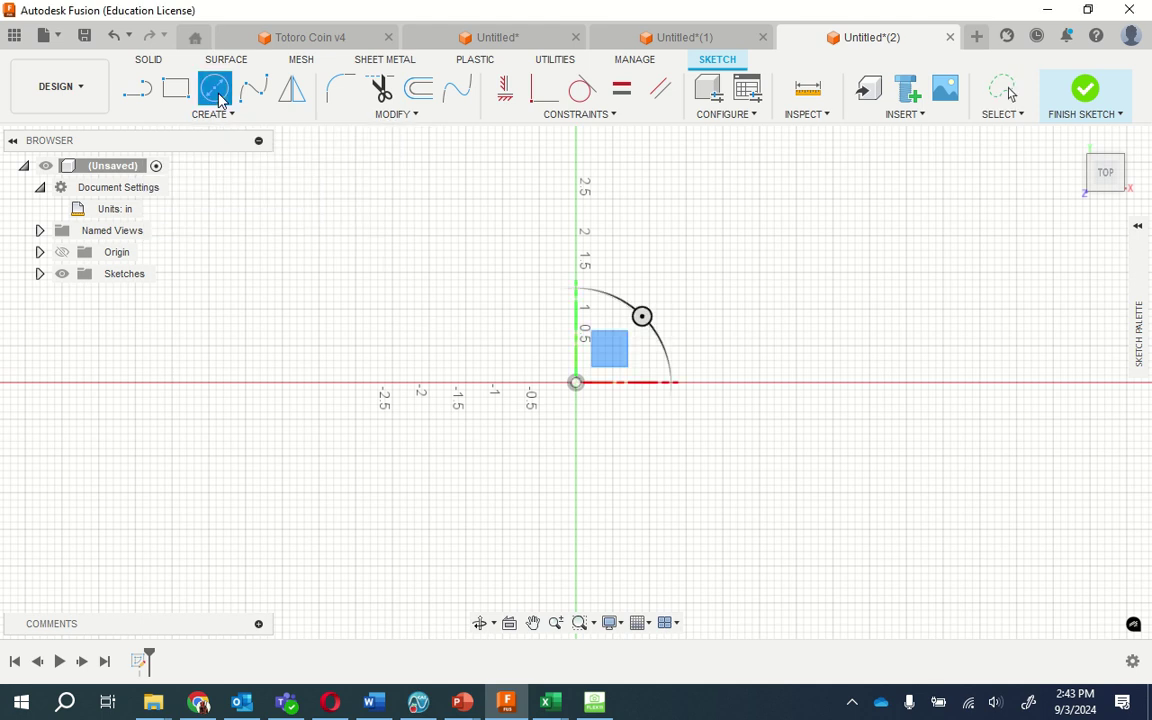
{"action": "left_click", "coordinate": [576, 384]}
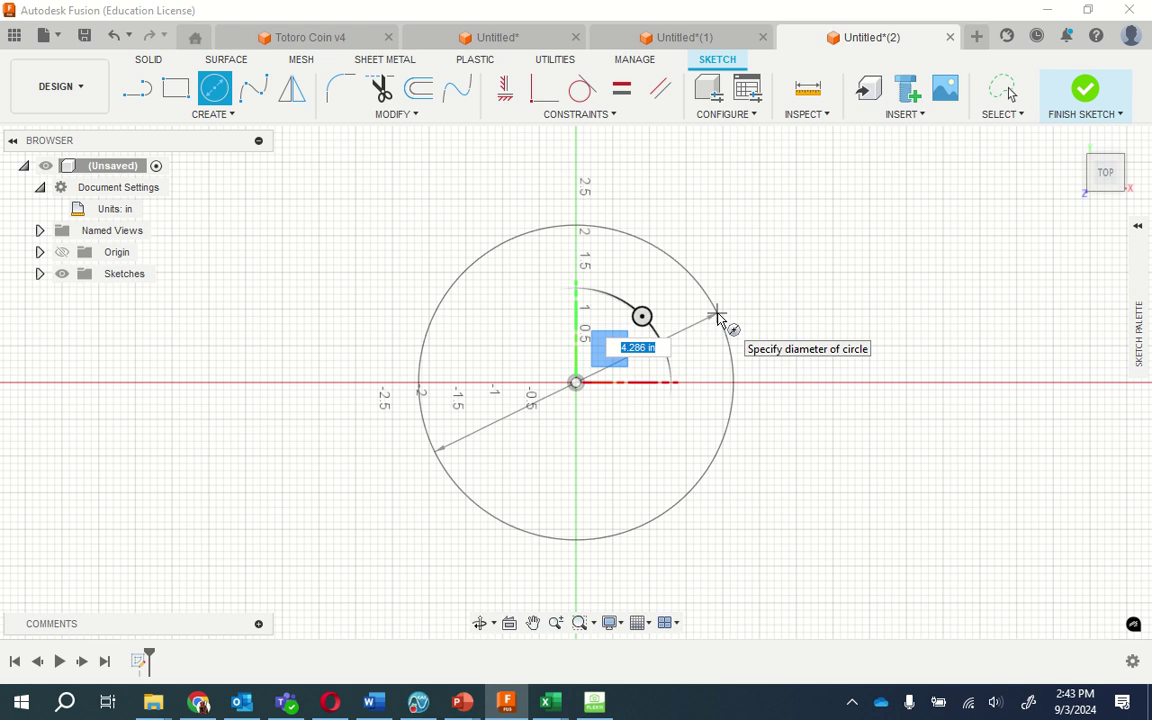
{"action": "type", "text": "2"}
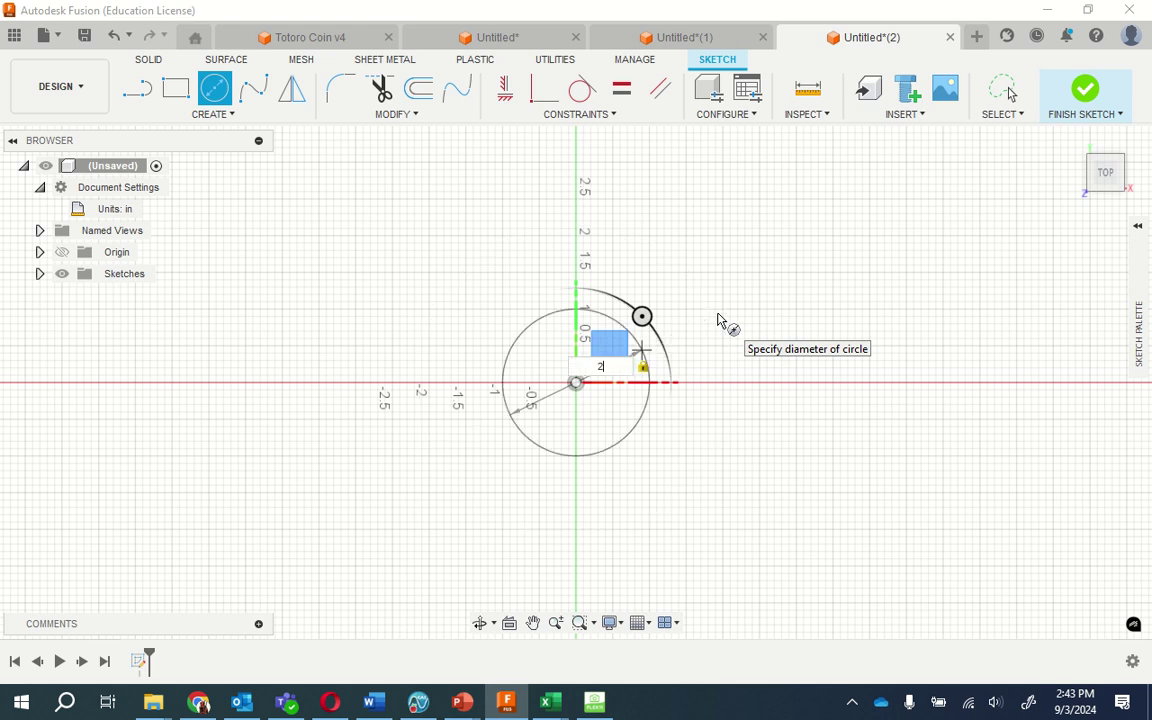
{"action": "key", "text": "Return"}
{"action": "key", "text": "Escape"}
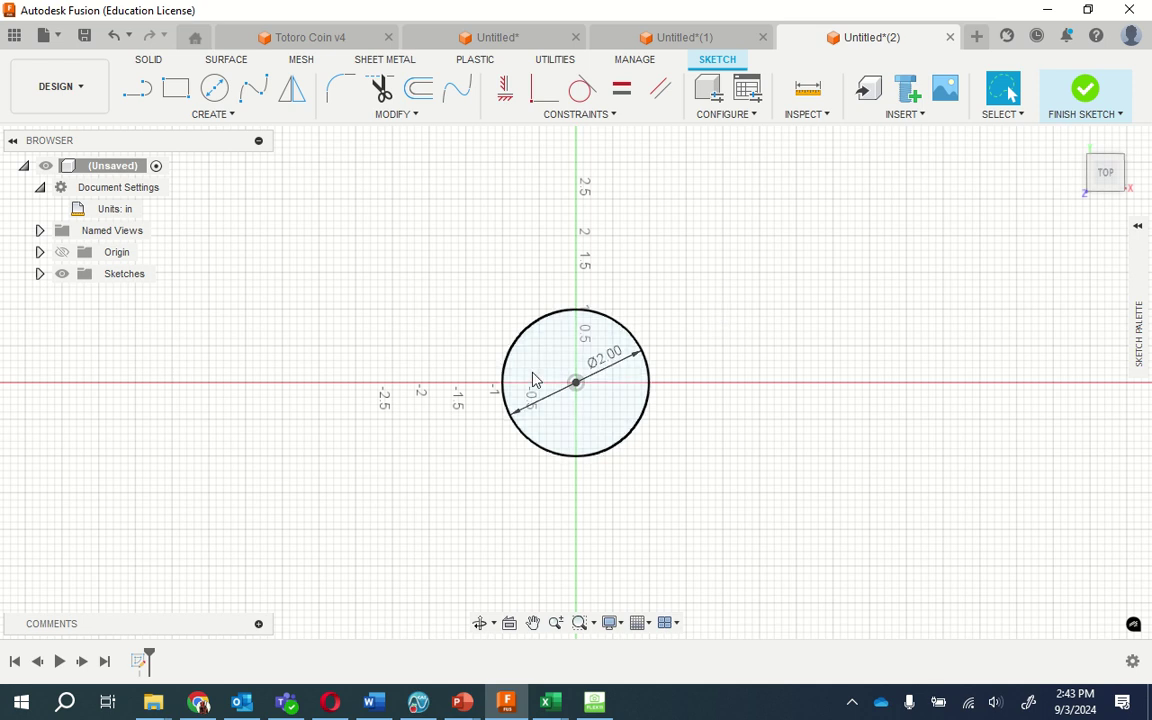
{"action": "left_click", "coordinate": [214, 88]}
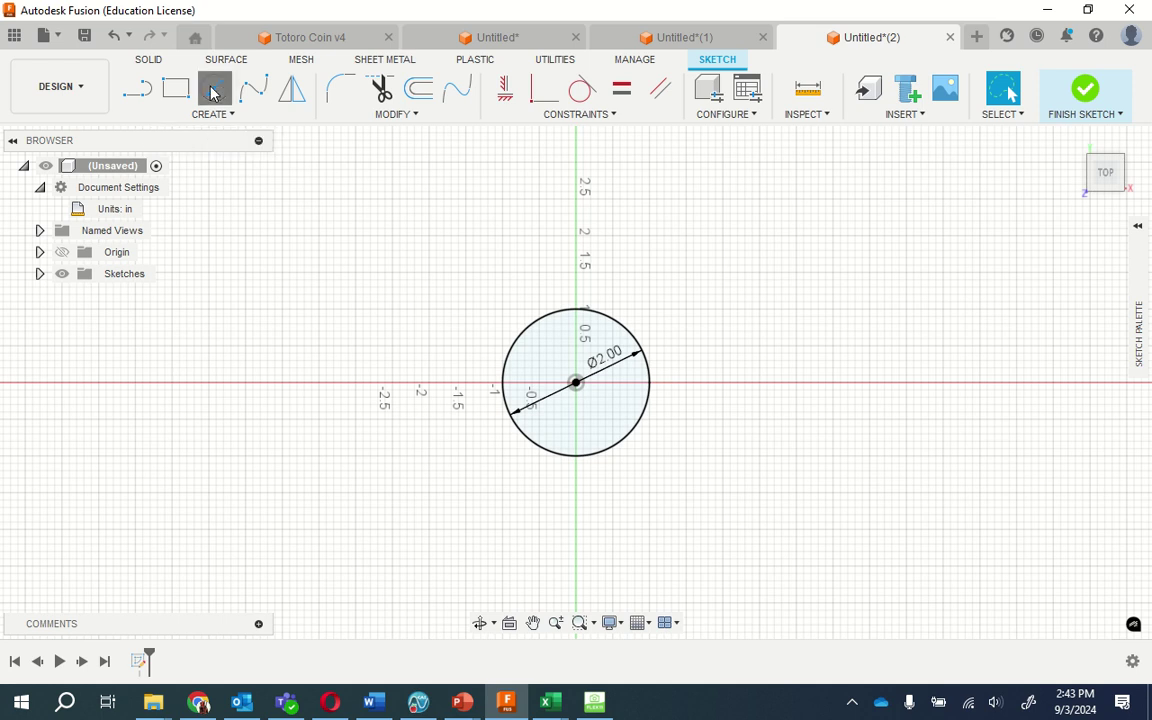
{"action": "left_click", "coordinate": [575, 386]}
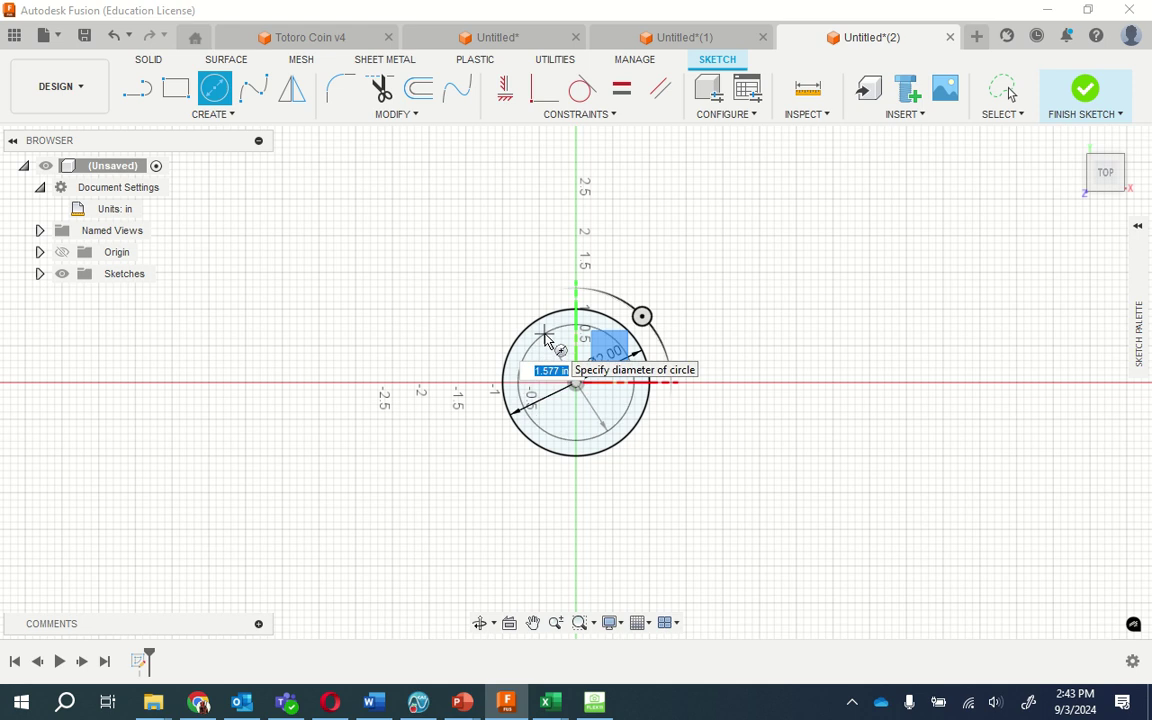
{"action": "type", "text": "1.9"}
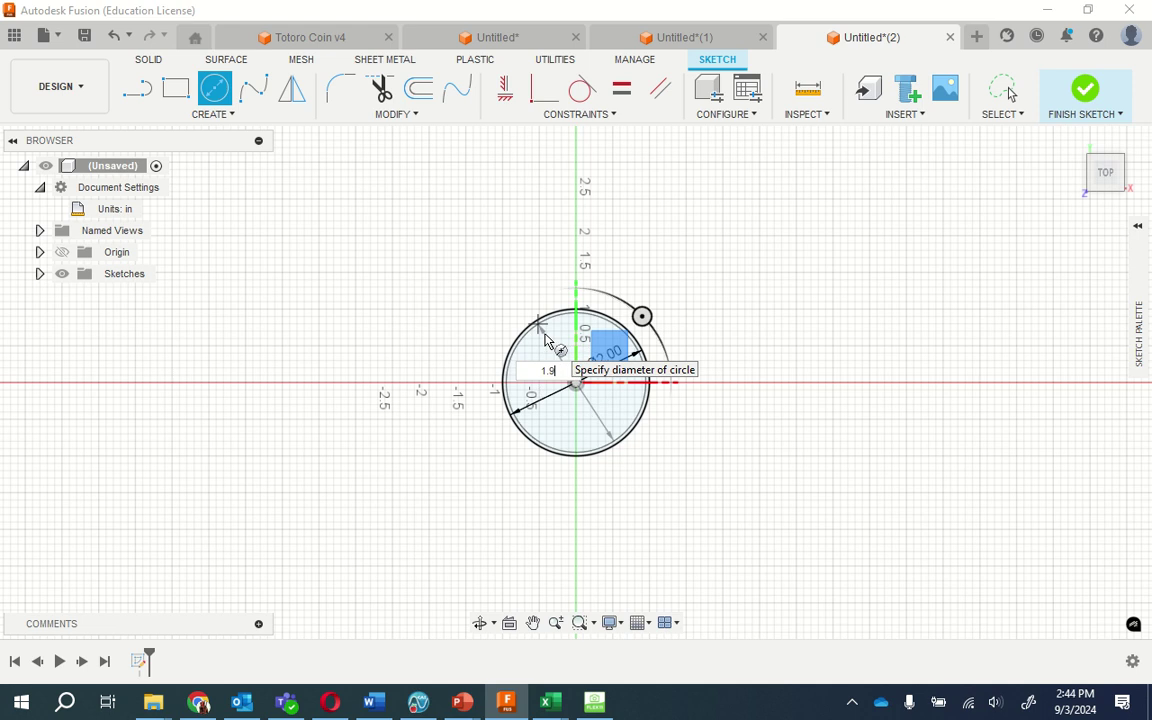
{"action": "key", "text": "Return"}
{"action": "key", "text": "Escape"}
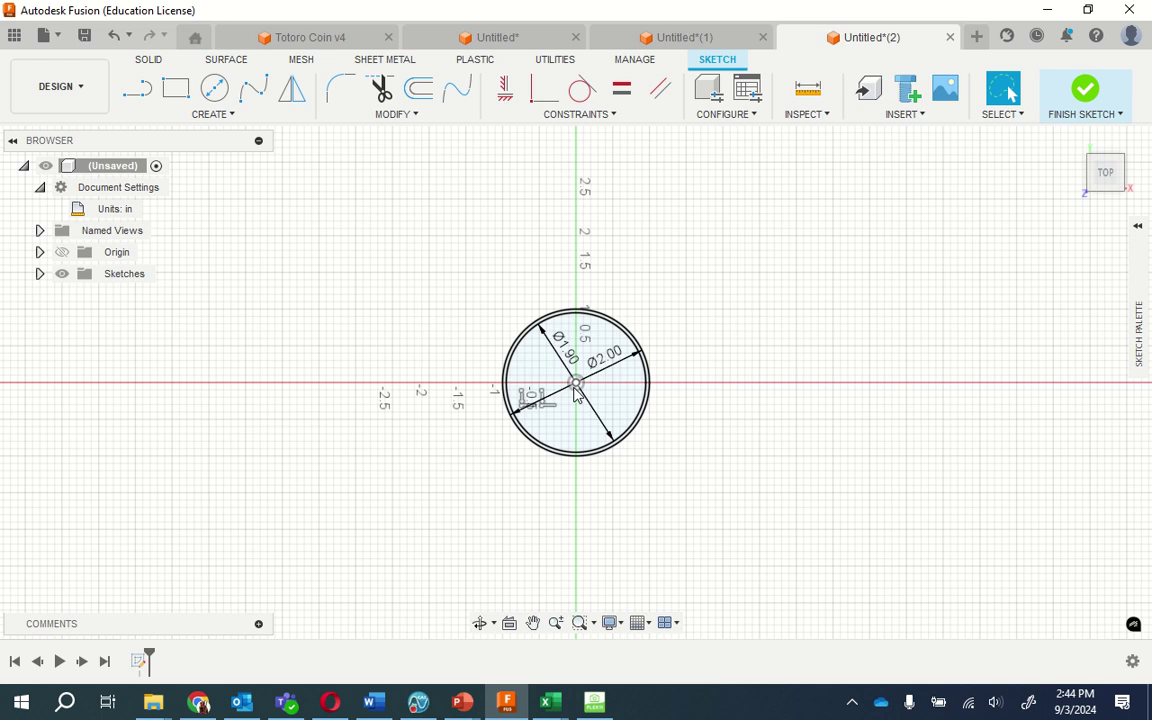
{"action": "scroll", "coordinate": [578, 393], "scroll_direction": "up", "scroll_amount": 4}
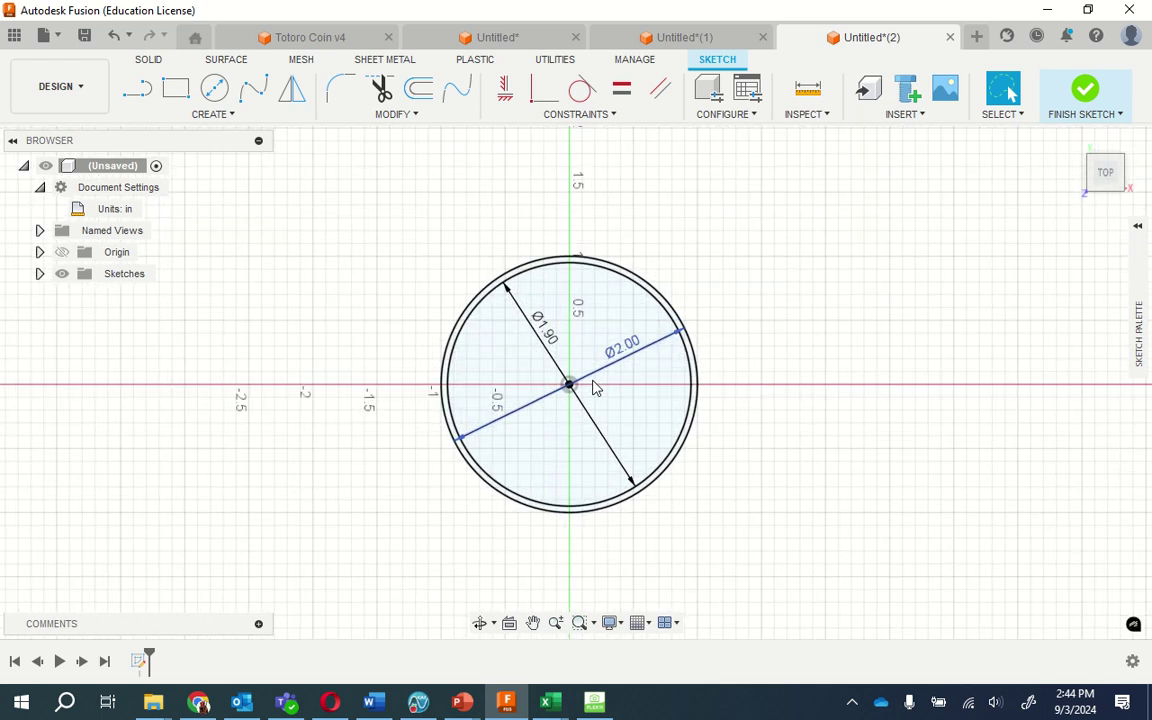
{"action": "scroll", "coordinate": [593, 388], "scroll_direction": "up", "scroll_amount": 3}
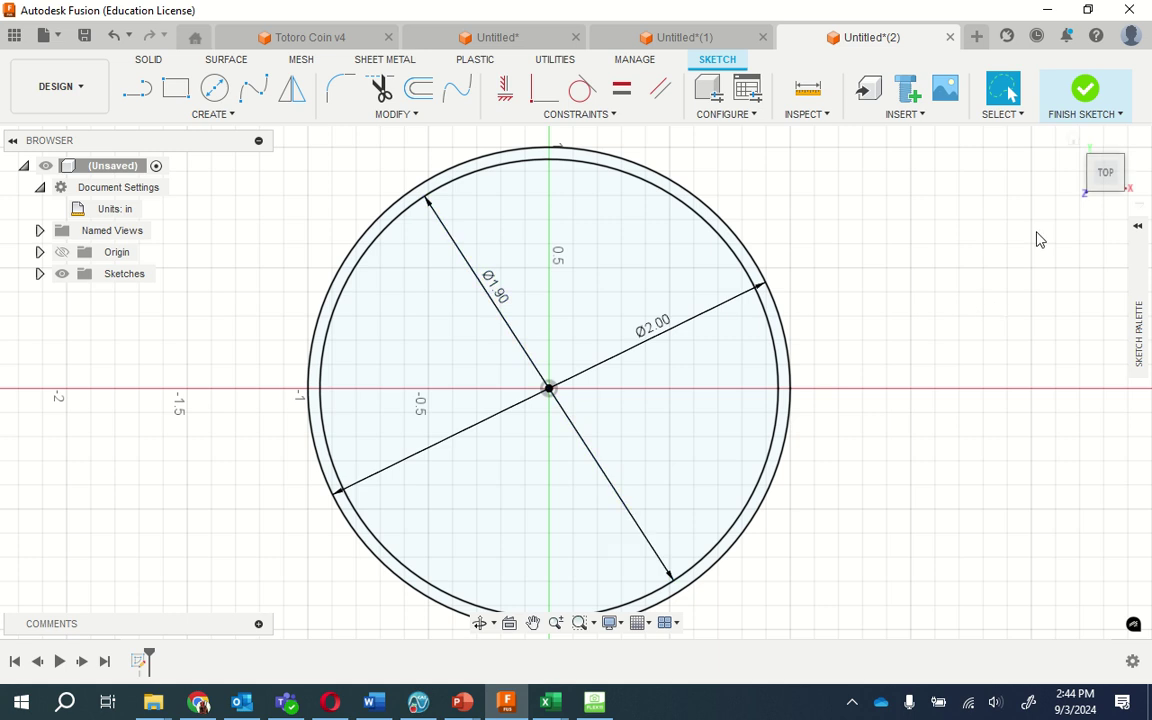
Finish the two-circle collar sketch.
{"action": "left_click", "coordinate": [1085, 93]}
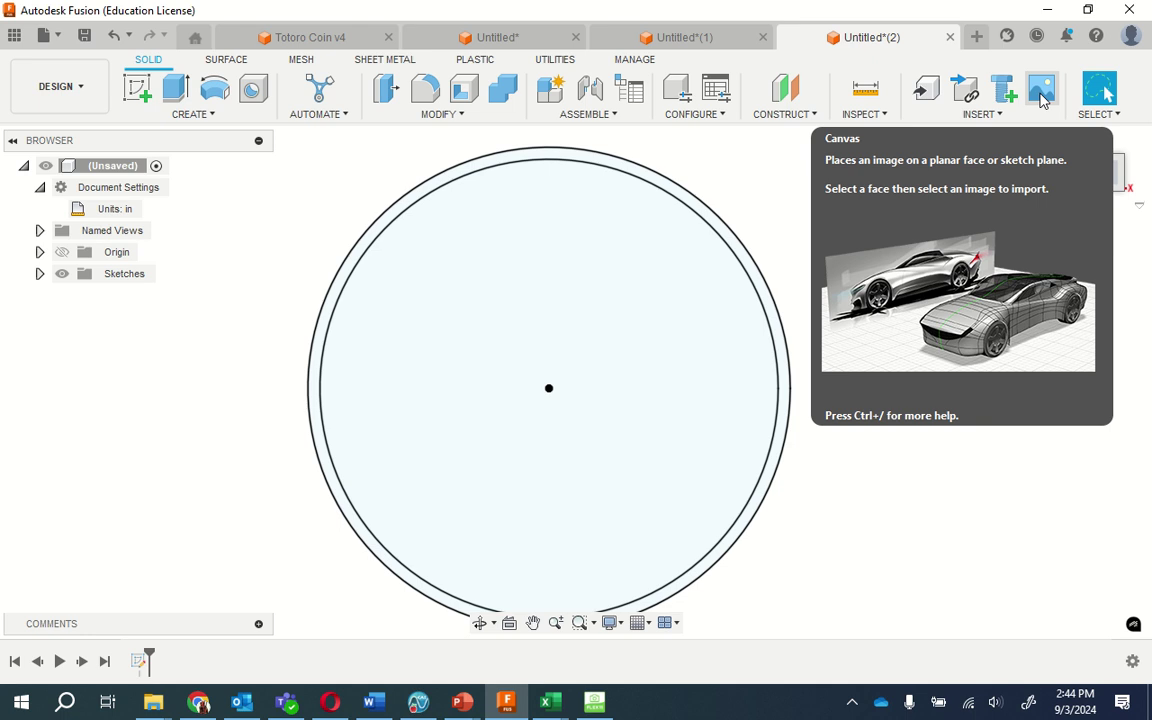
Insert a canvas from the computer, choosing the surprised-shocked-animals-funny image in Pictures.
{"action": "left_click", "coordinate": [1041, 93]}
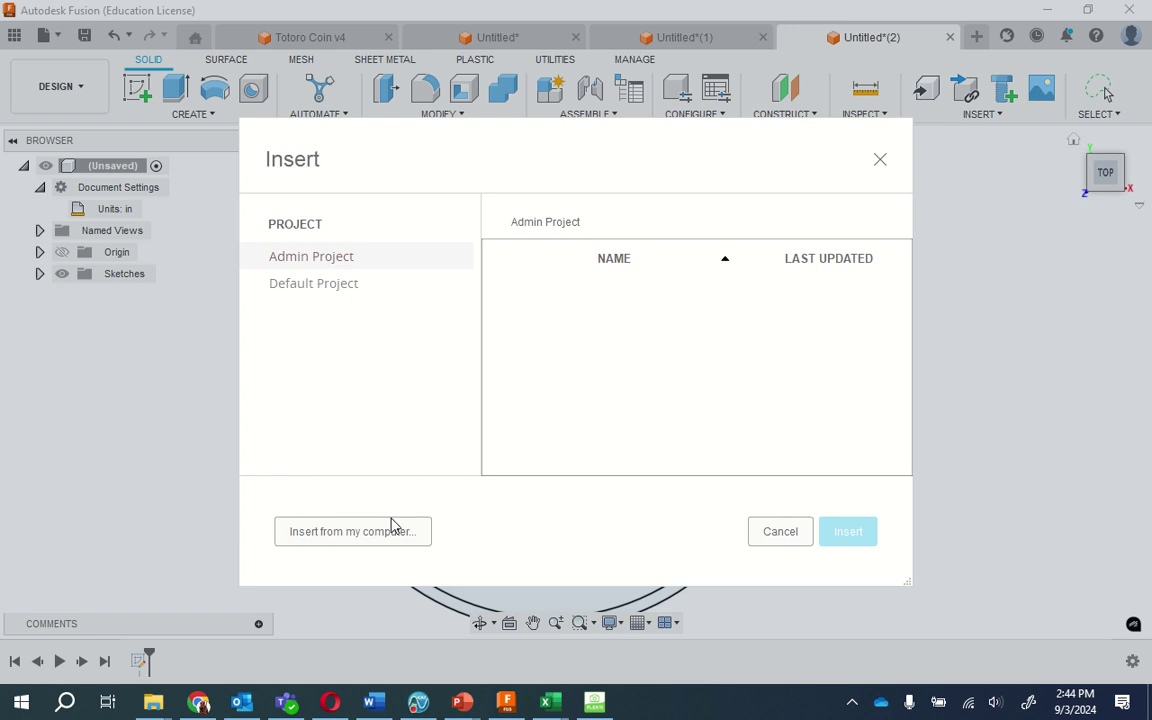
{"action": "left_click", "coordinate": [391, 527]}
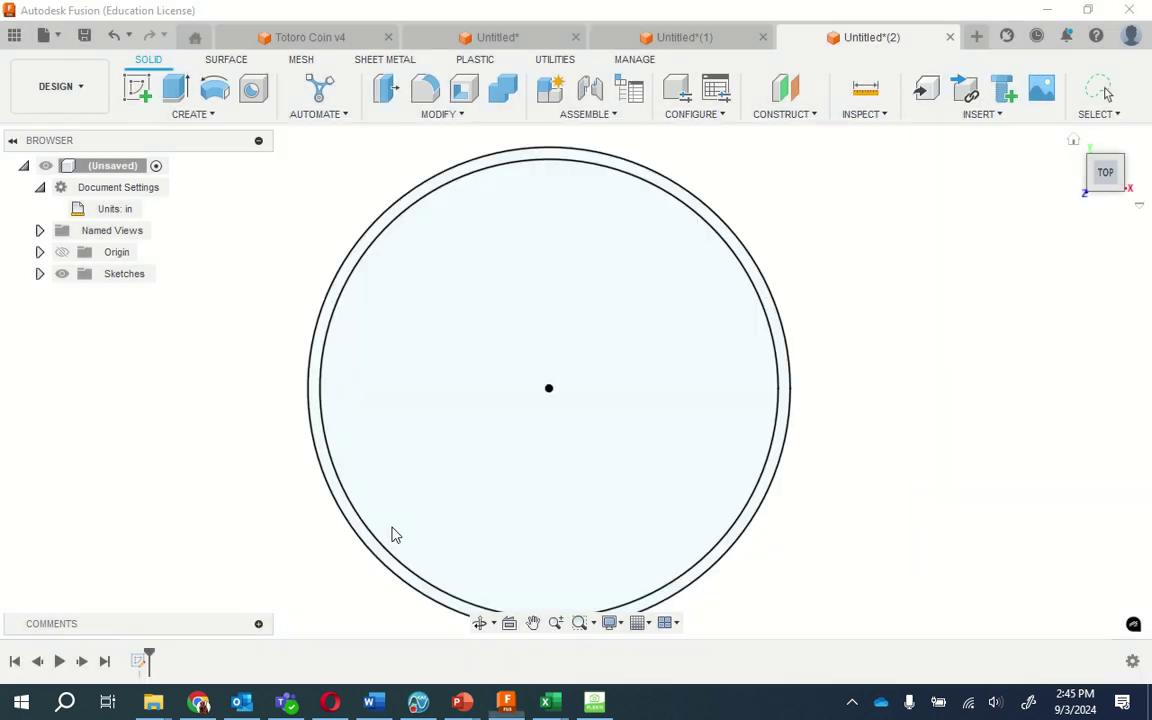
{"action": "scroll", "coordinate": [507, 318], "scroll_direction": "down", "scroll_amount": 3}
{"action": "scroll", "coordinate": [507, 318], "scroll_direction": "down", "scroll_amount": 8}
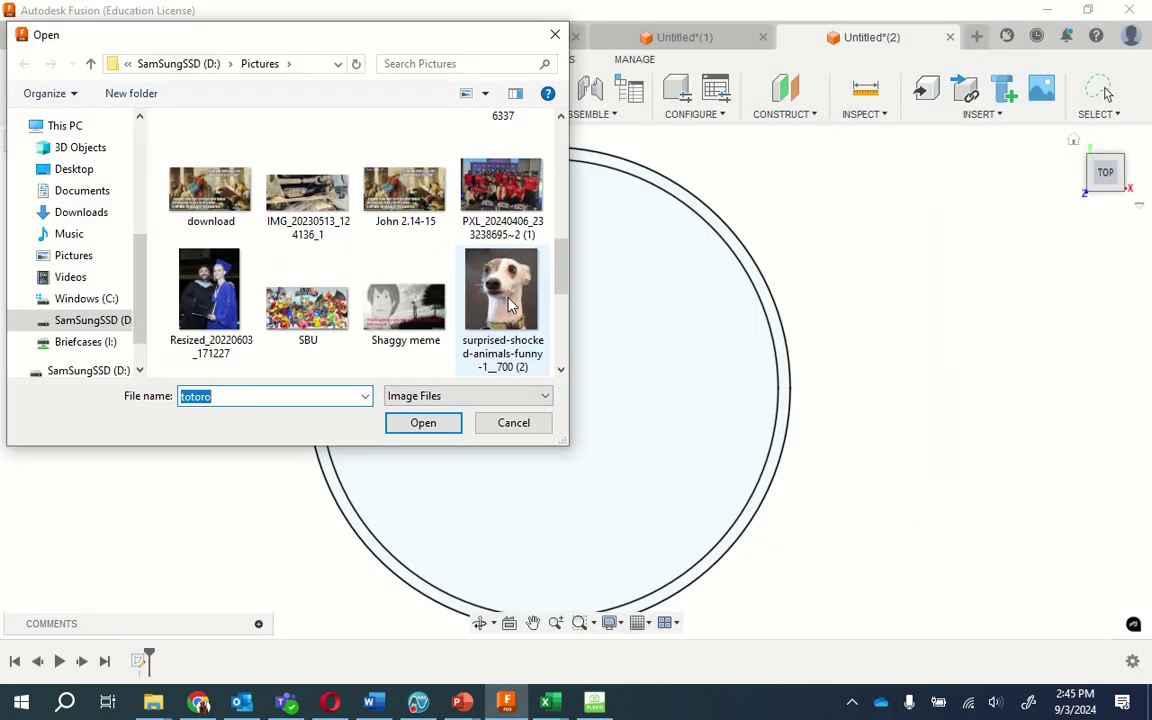
{"action": "left_click", "coordinate": [505, 295]}
Place the dog photo on the XY plane, enlarge it over the coin, and offset it -0.10 in vertically.
{"action": "left_click", "coordinate": [423, 423]}
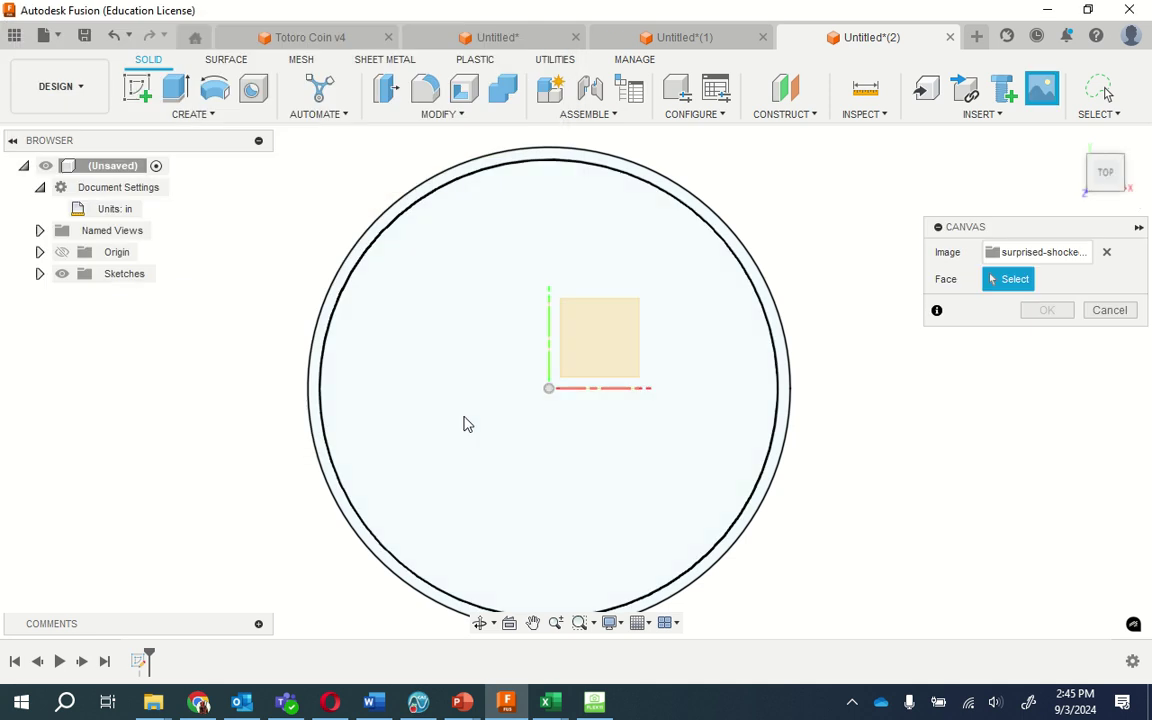
{"action": "left_click", "coordinate": [591, 342]}
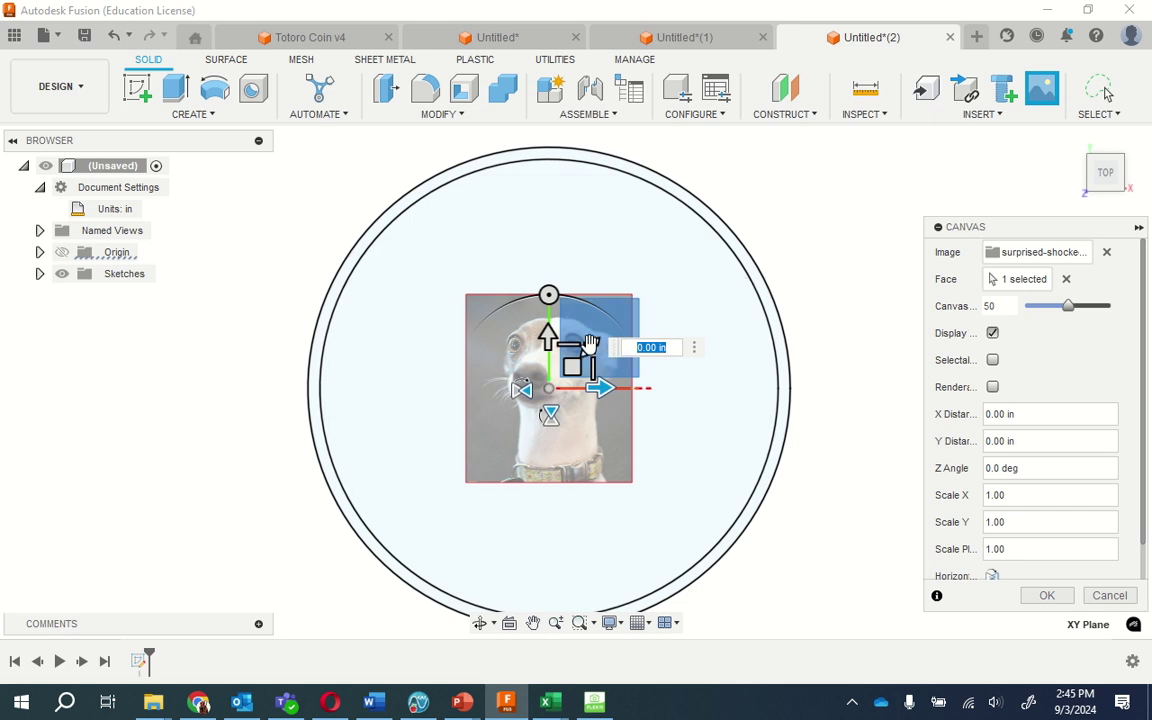
{"action": "left_click_drag", "start_coordinate": [591, 343], "coordinate": [627, 292]}
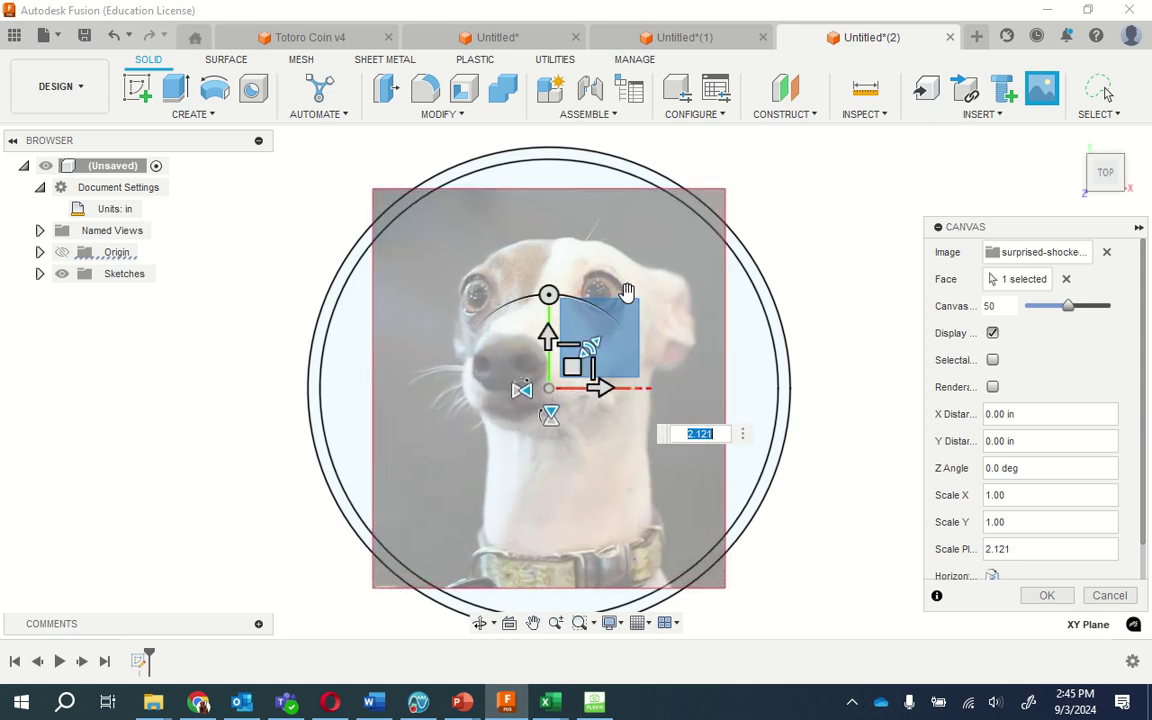
{"action": "left_click", "coordinate": [548, 331]}
{"action": "left_click_drag", "start_coordinate": [548, 333], "coordinate": [548, 307]}
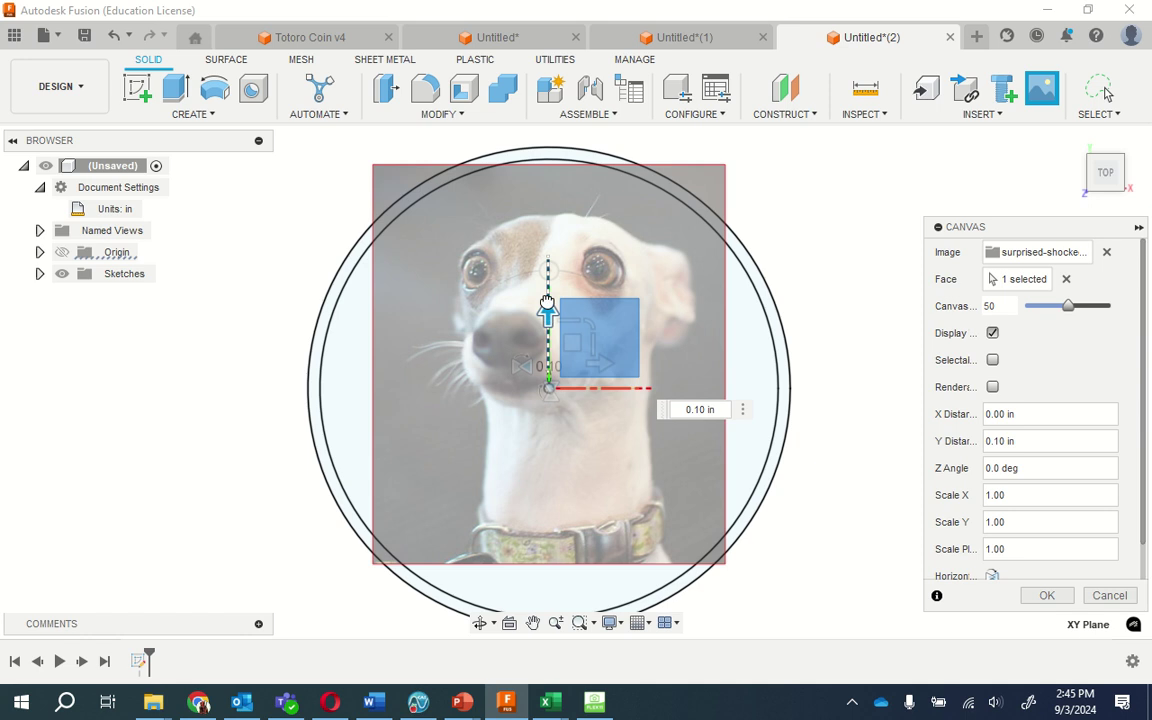
{"action": "left_click_drag", "start_coordinate": [547, 305], "coordinate": [545, 350]}
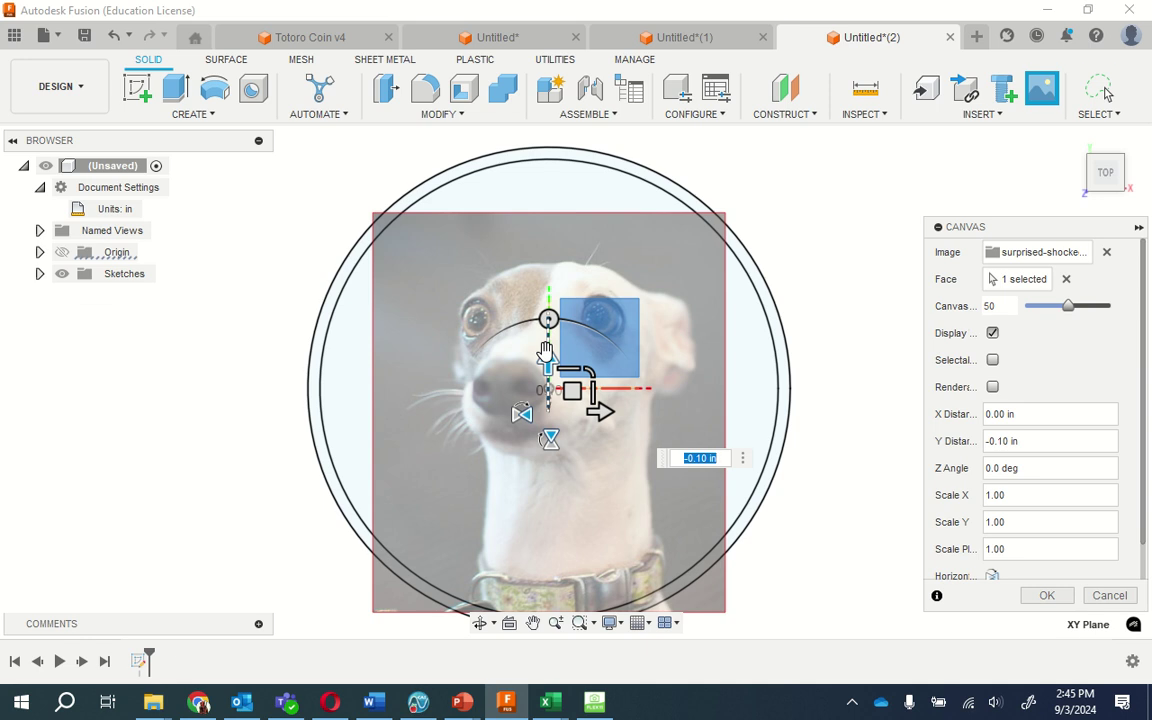
{"action": "key", "text": "Return"}
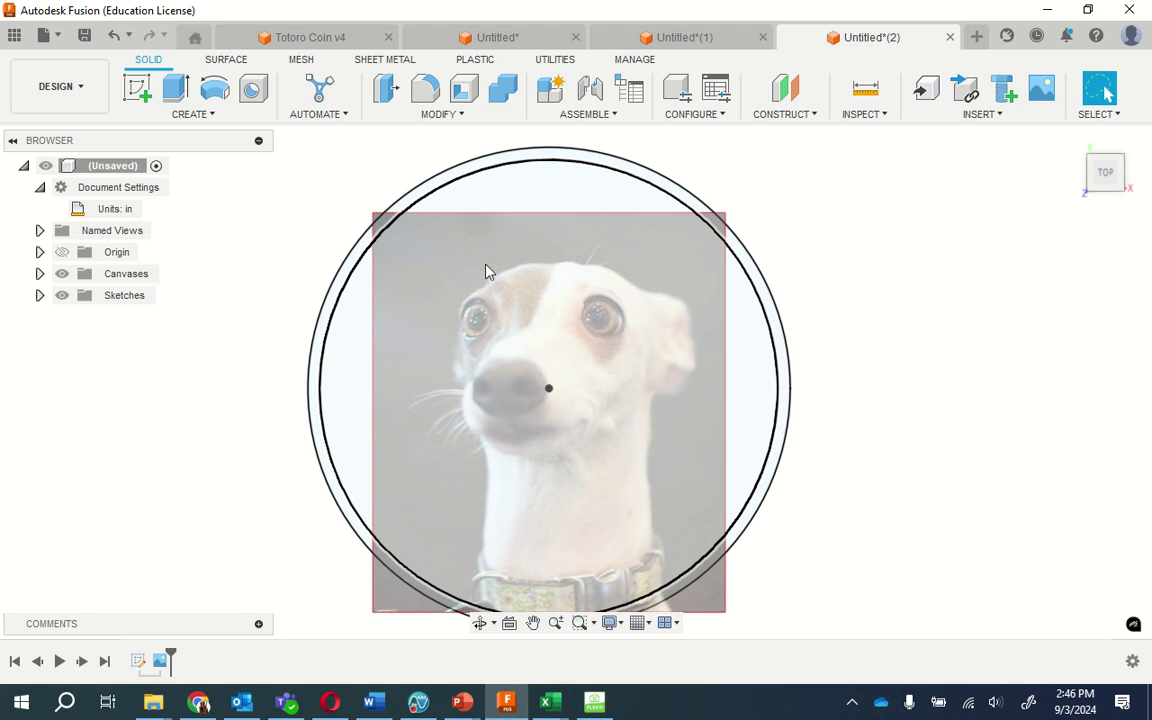
Create a new sketch on the XY plane above the dog photo canvas.
{"action": "left_click", "coordinate": [138, 93]}
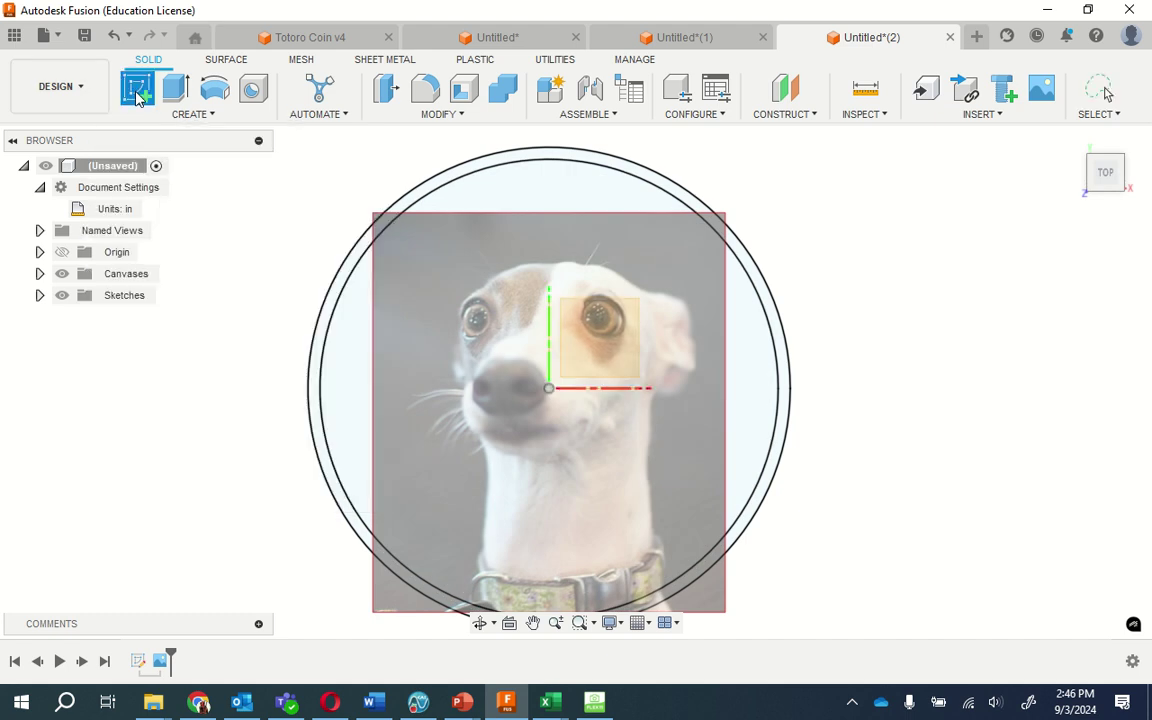
{"action": "left_click", "coordinate": [600, 337]}
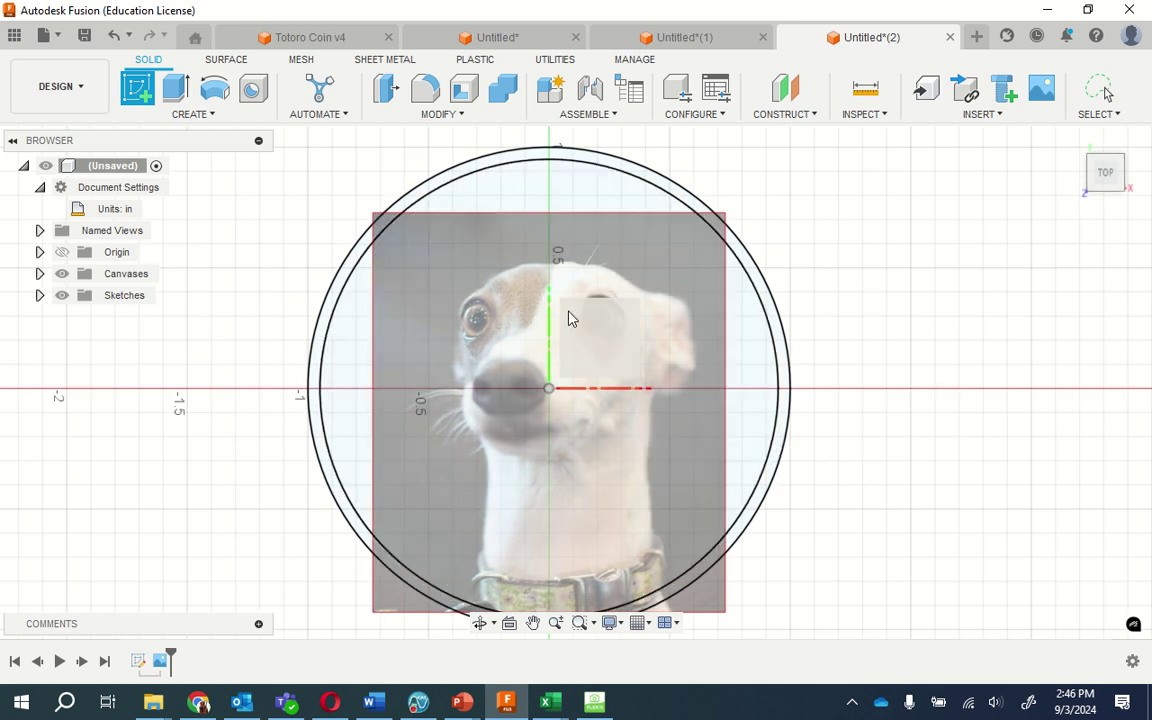
{"action": "left_click", "coordinate": [614, 346]}
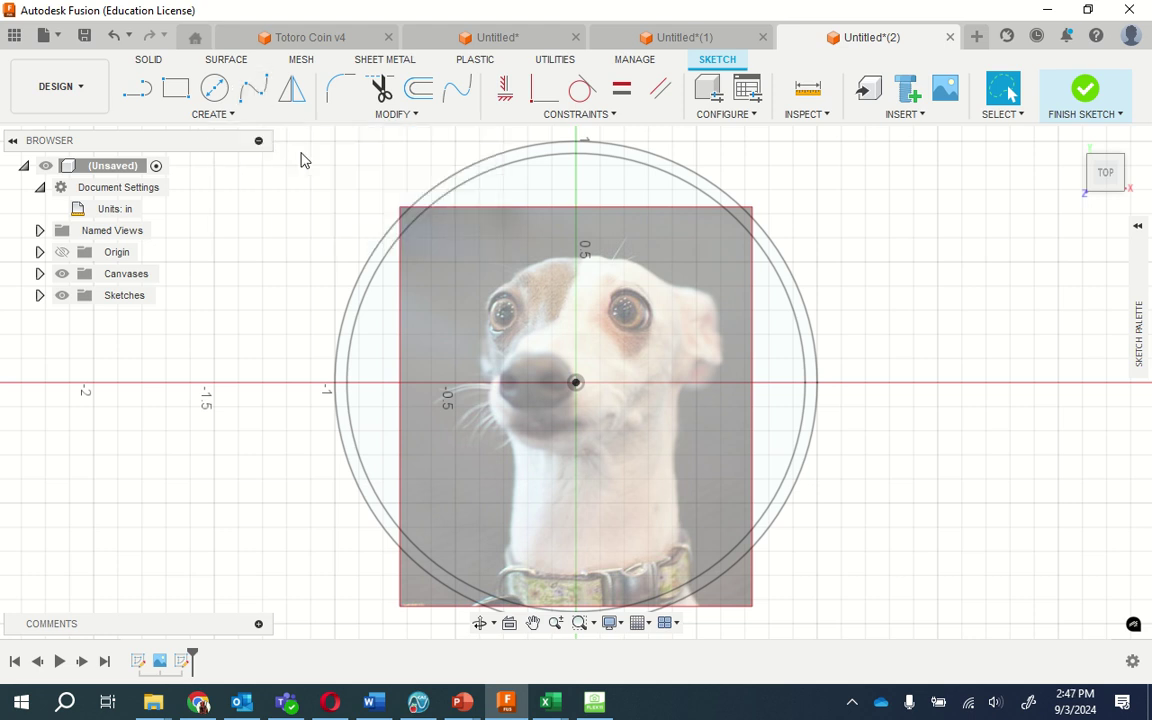
Activate the Fit Point Spline tool and turn off Snap to Grid.
{"action": "left_click", "coordinate": [255, 92]}
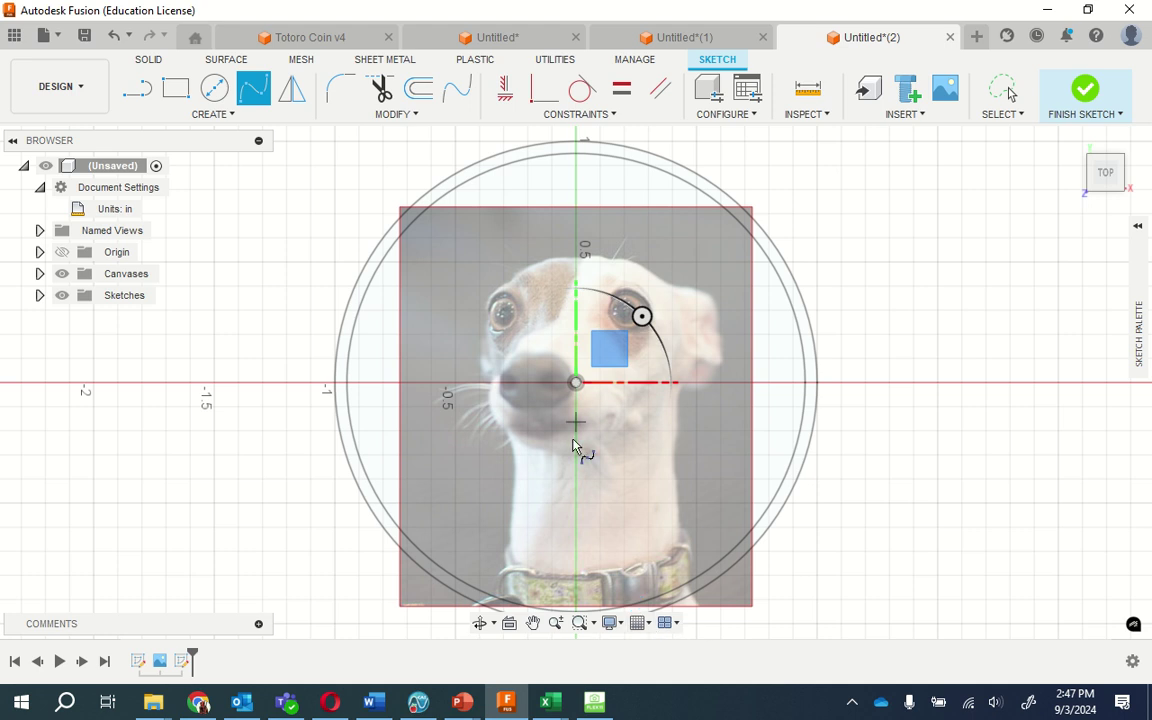
{"action": "left_click", "coordinate": [647, 625]}
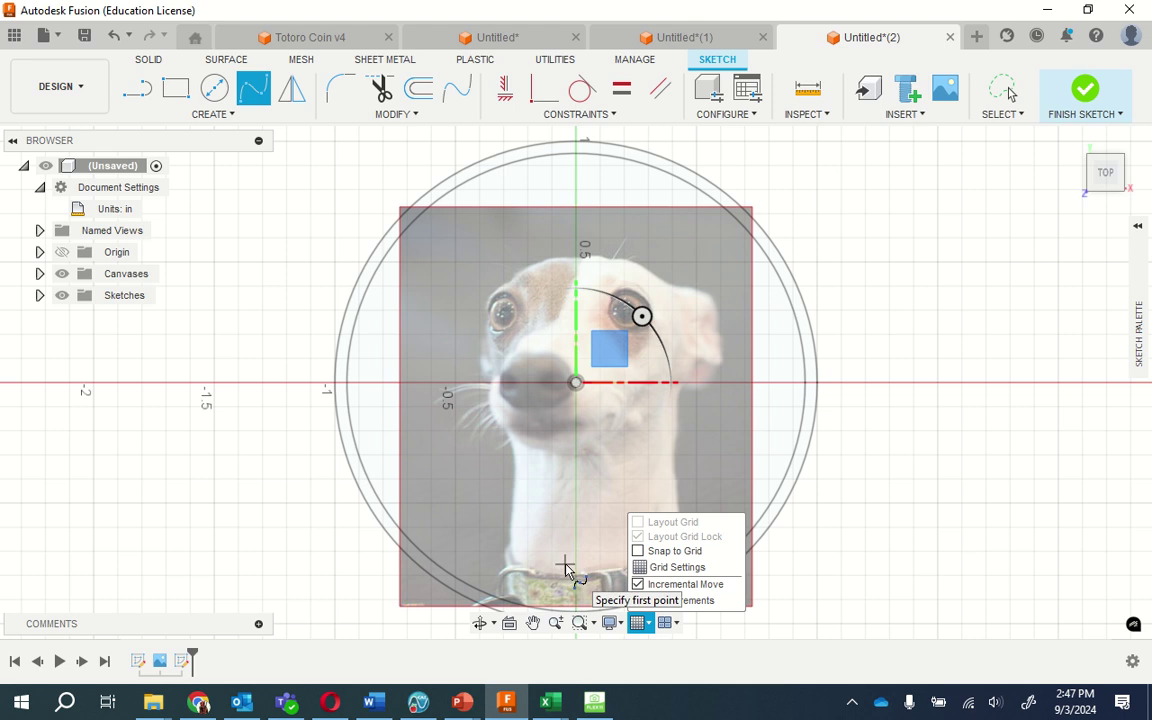
{"action": "scroll", "coordinate": [565, 568], "scroll_direction": "up", "scroll_amount": 2}
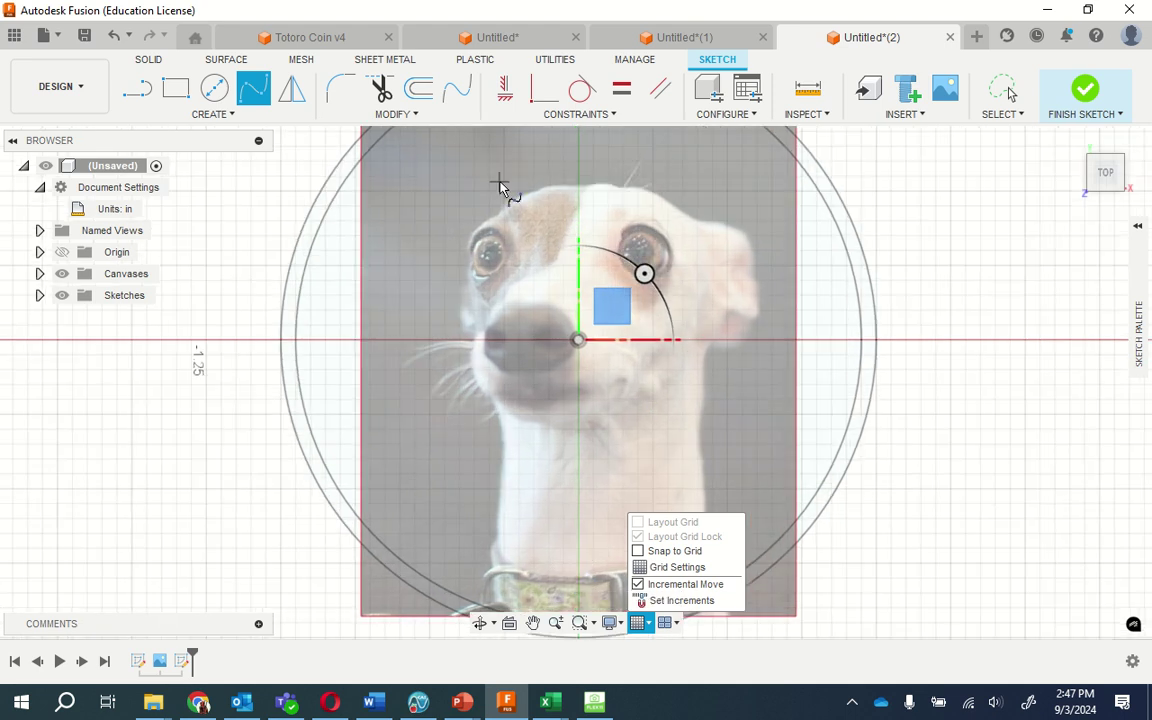
Start a spline where the photo edge meets the circle, tracing the collar's bottom and left side.
{"action": "scroll", "coordinate": [506, 188], "scroll_direction": "down", "scroll_amount": 3}
{"action": "scroll", "coordinate": [576, 360], "scroll_direction": "up", "scroll_amount": 1}
{"action": "scroll", "coordinate": [555, 508], "scroll_direction": "up", "scroll_amount": 2}
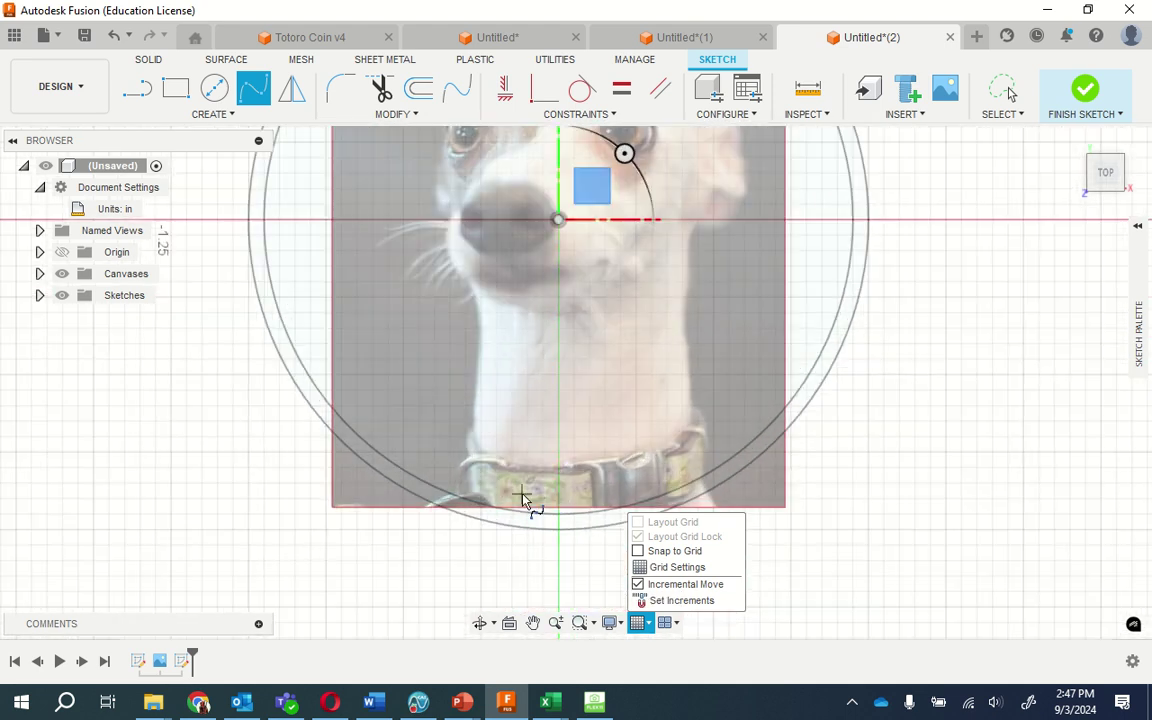
{"action": "scroll", "coordinate": [556, 508], "scroll_direction": "up", "scroll_amount": 2}
{"action": "scroll", "coordinate": [496, 478], "scroll_direction": "up", "scroll_amount": 2}
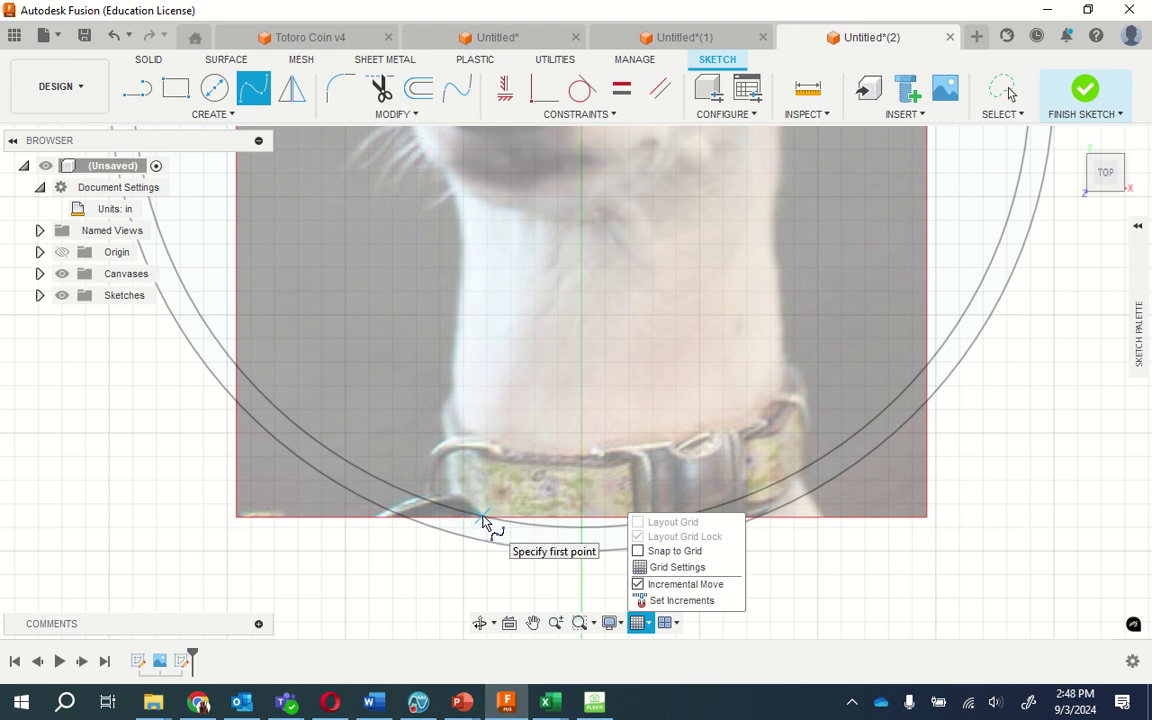
{"action": "scroll", "coordinate": [484, 521], "scroll_direction": "up", "scroll_amount": 5}
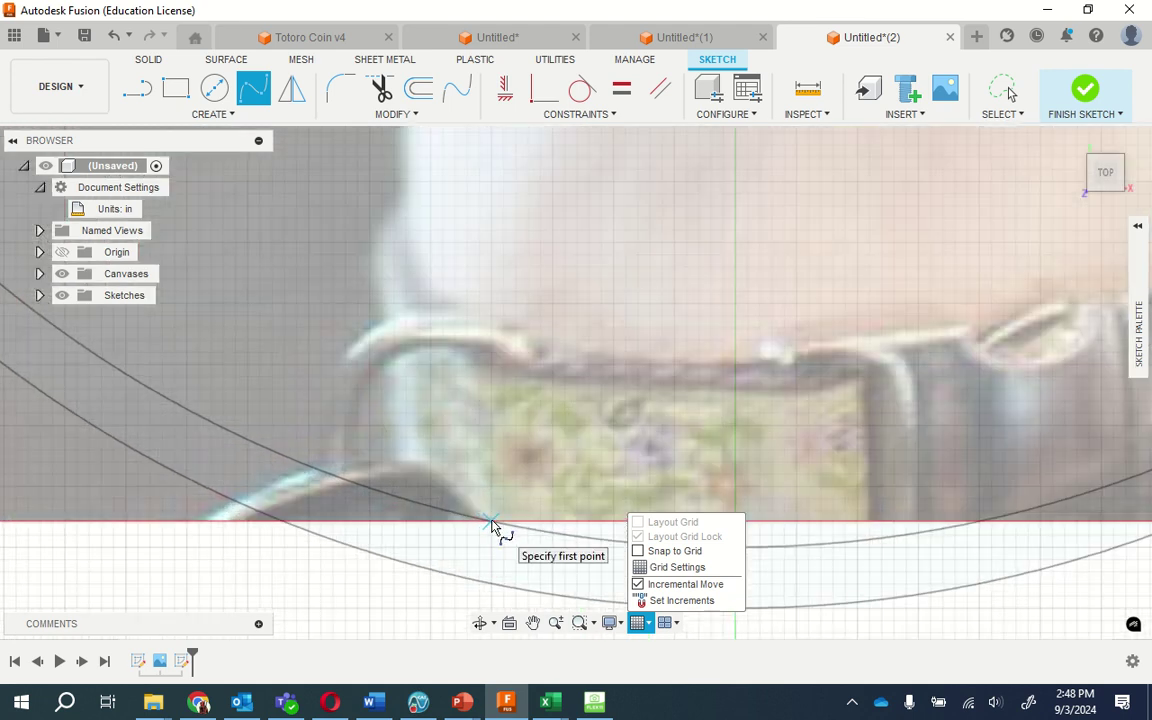
{"action": "left_click", "coordinate": [491, 523]}
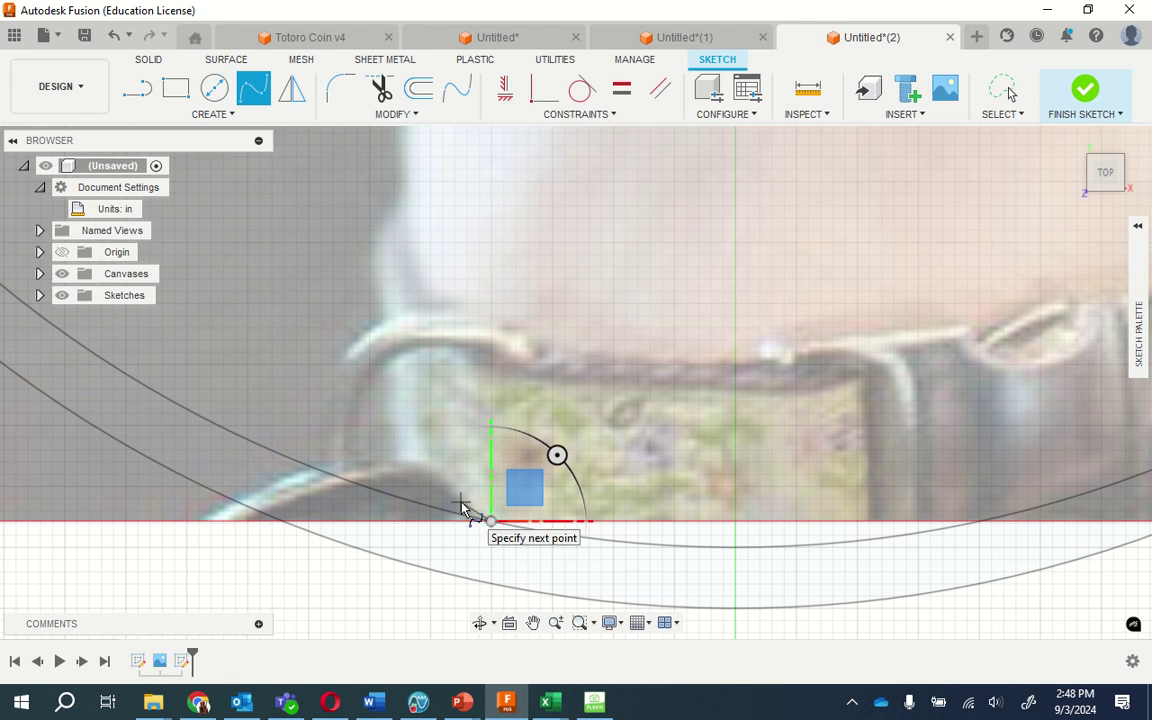
{"action": "left_click", "coordinate": [396, 495]}
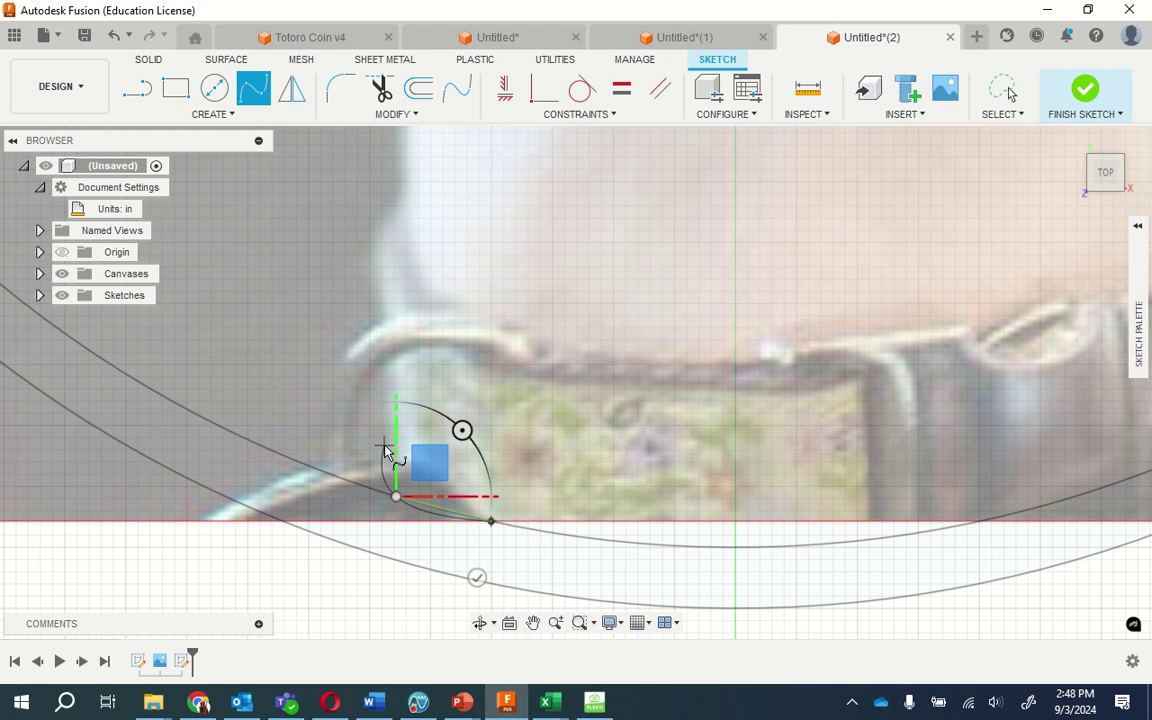
{"action": "scroll", "coordinate": [383, 440], "scroll_direction": "up", "scroll_amount": 3}
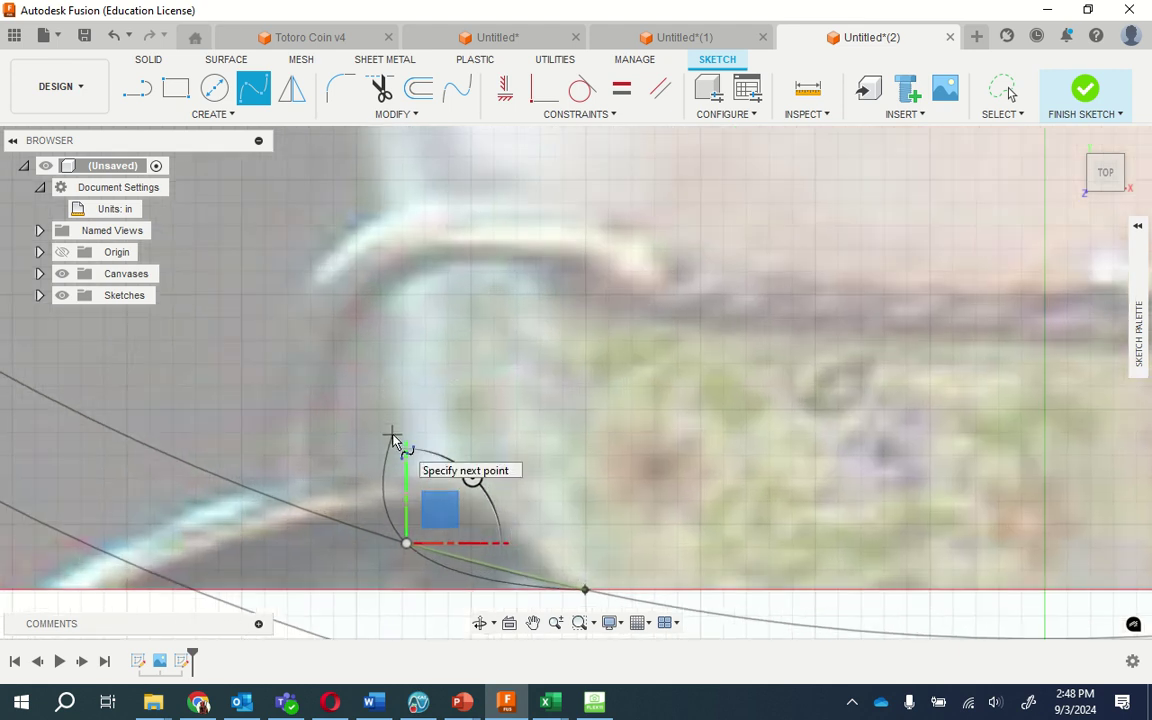
{"action": "left_click", "coordinate": [392, 434]}
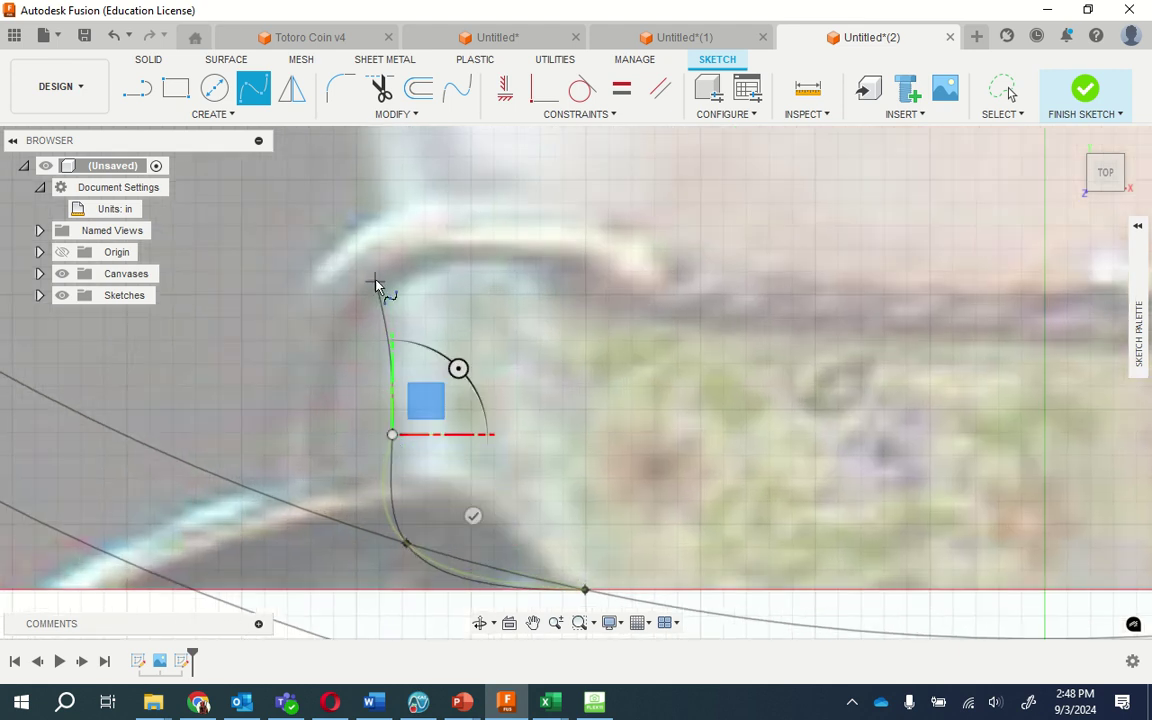
{"action": "scroll", "coordinate": [390, 262], "scroll_direction": "down", "scroll_amount": 4}
{"action": "scroll", "coordinate": [388, 262], "scroll_direction": "down", "scroll_amount": 2}
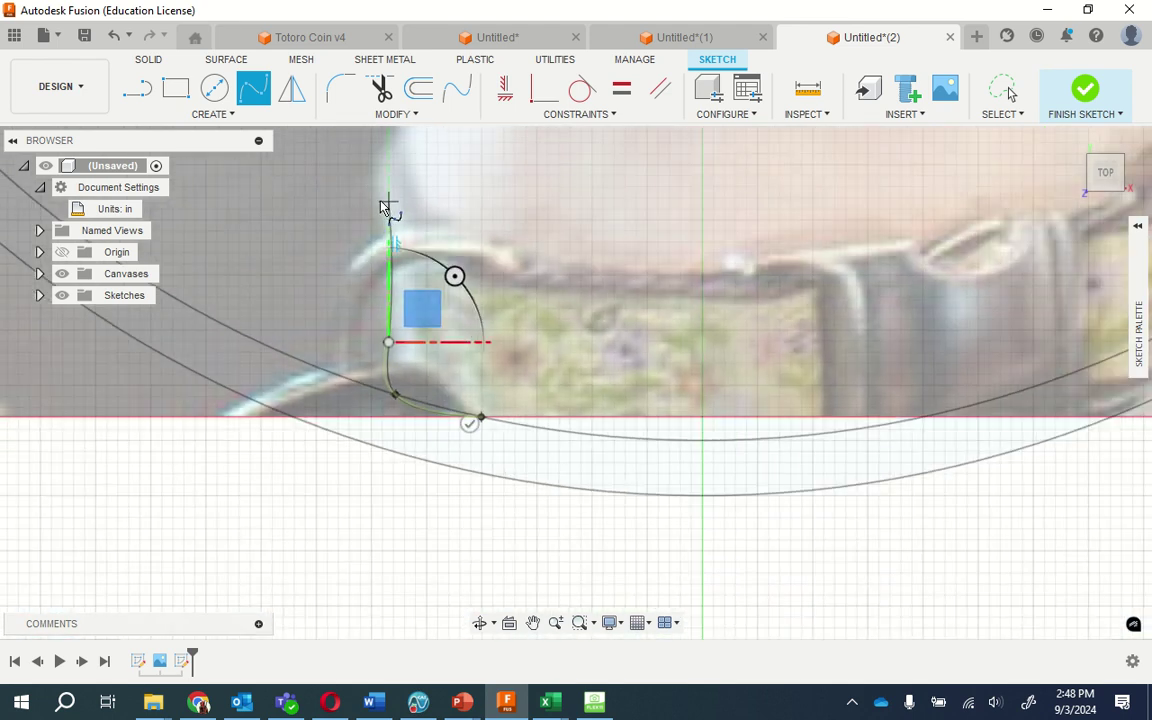
{"action": "left_click", "coordinate": [379, 196]}
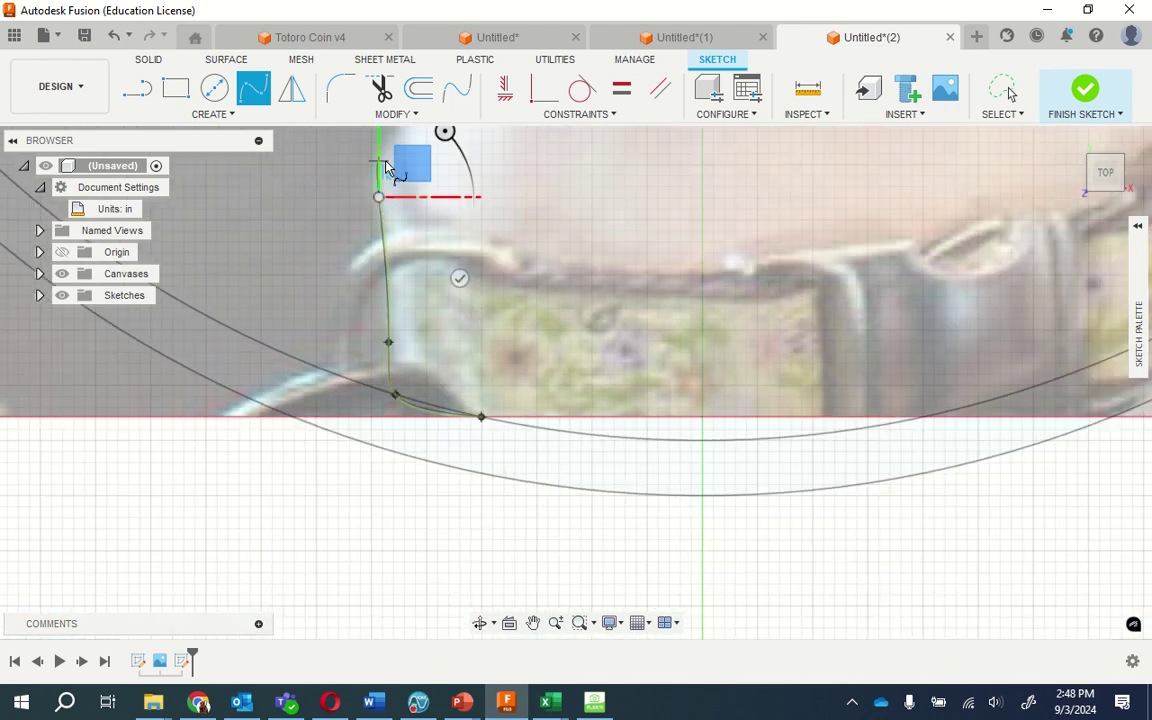
Continue the spline along the collar's top edge and up its right curve, then end it.
{"action": "scroll", "coordinate": [388, 163], "scroll_direction": "up", "scroll_amount": 3}
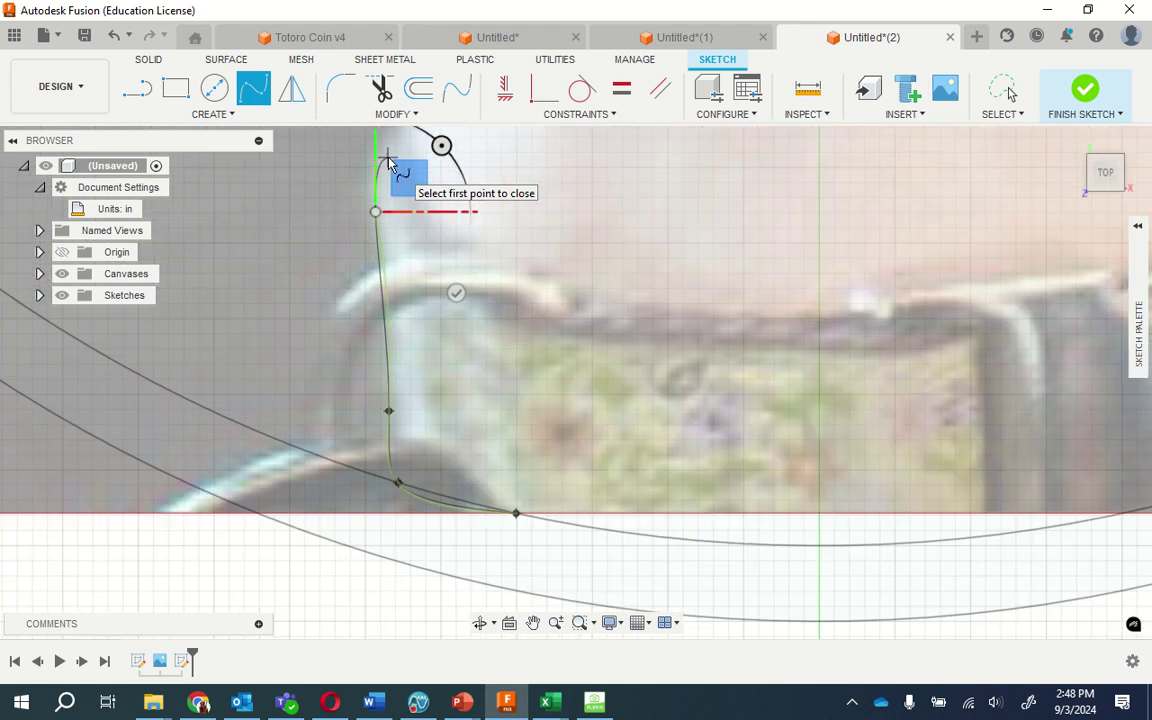
{"action": "scroll", "coordinate": [388, 163], "scroll_direction": "down", "scroll_amount": 2}
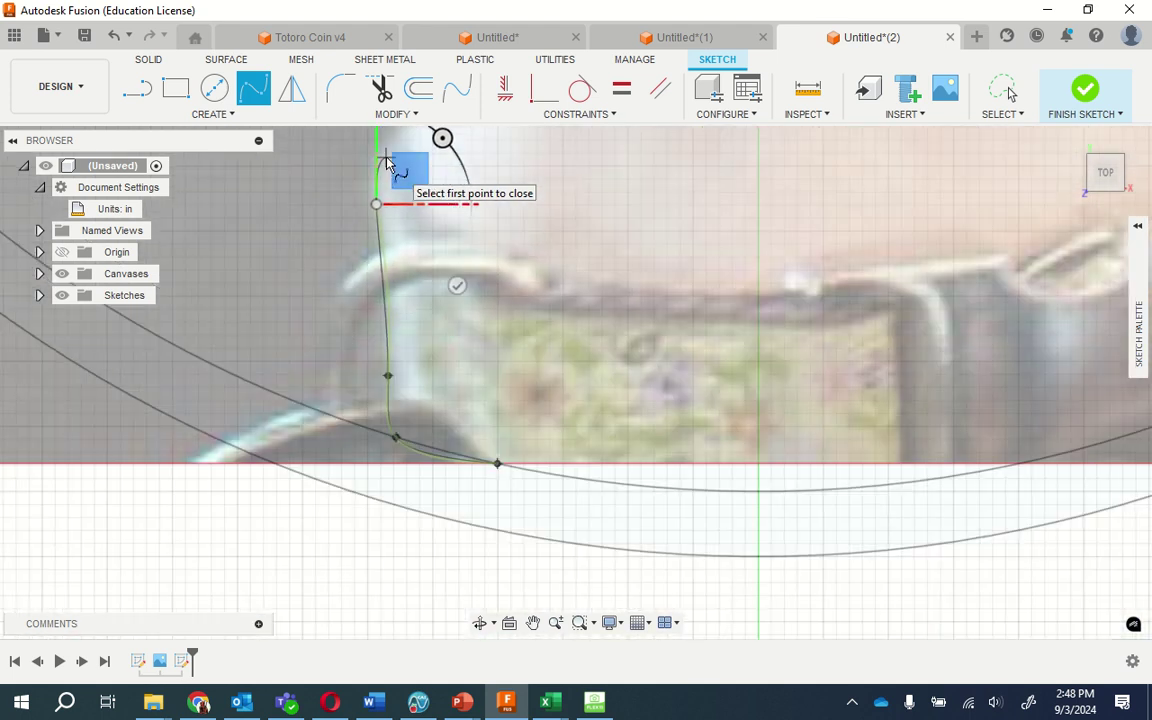
{"action": "scroll", "coordinate": [391, 572], "scroll_direction": "down", "scroll_amount": 2}
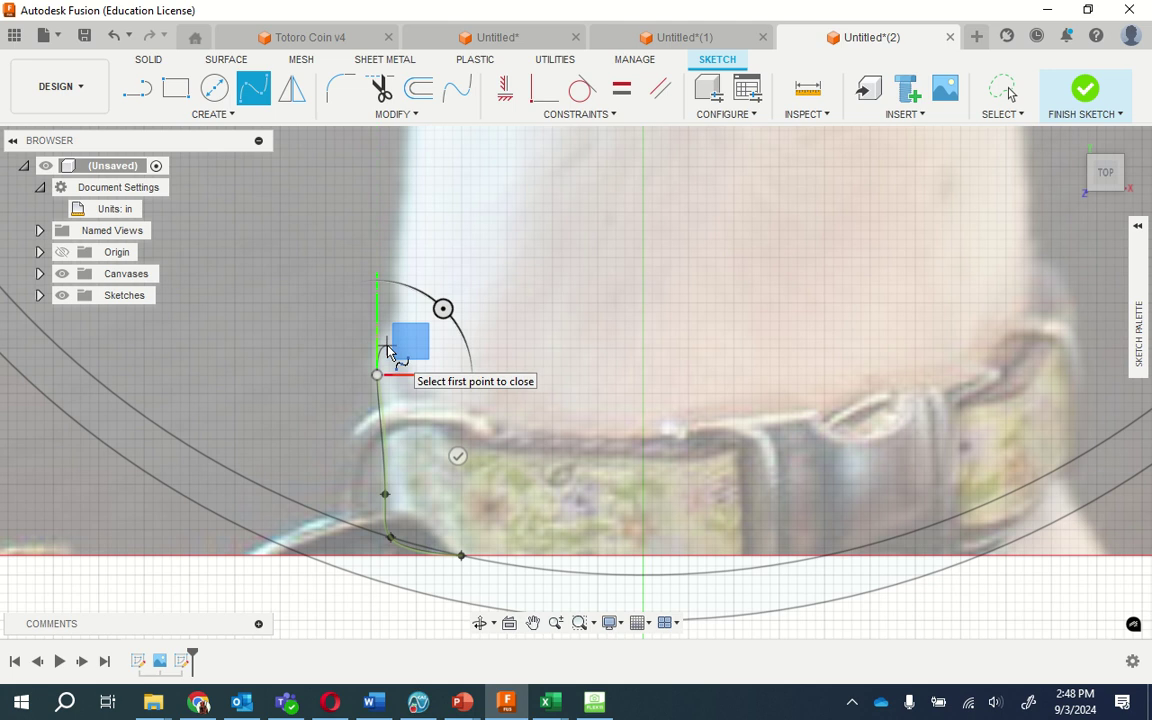
{"action": "left_click", "coordinate": [387, 348]}
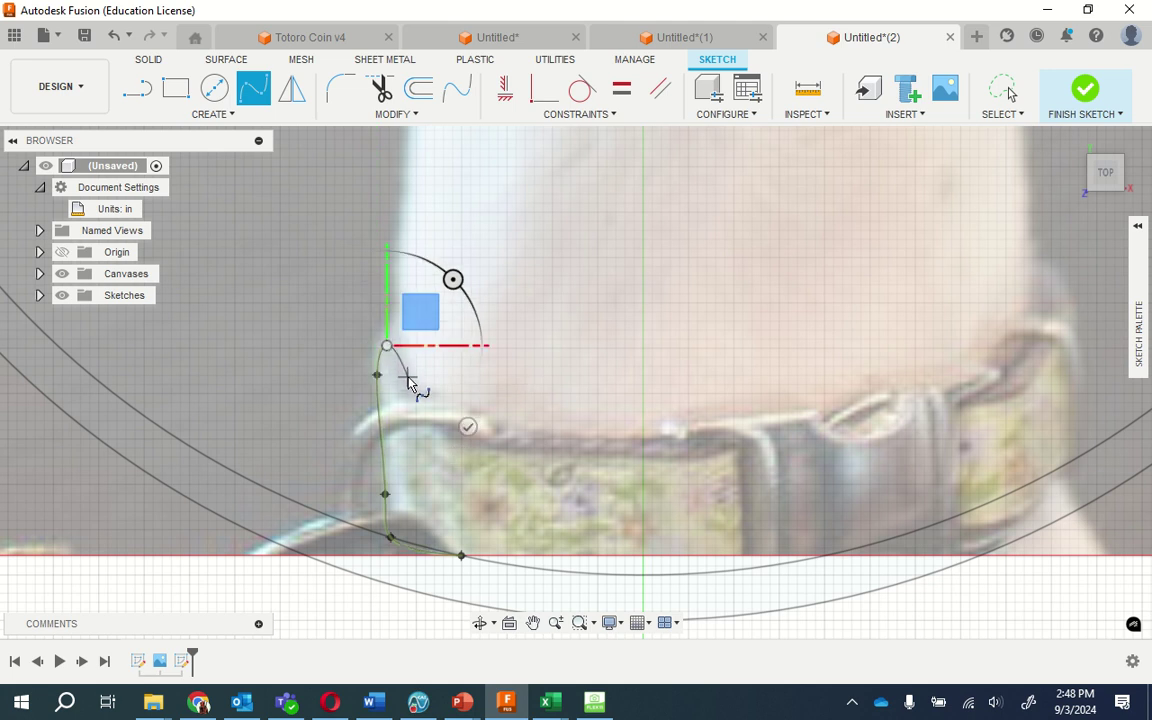
{"action": "left_click", "coordinate": [407, 380]}
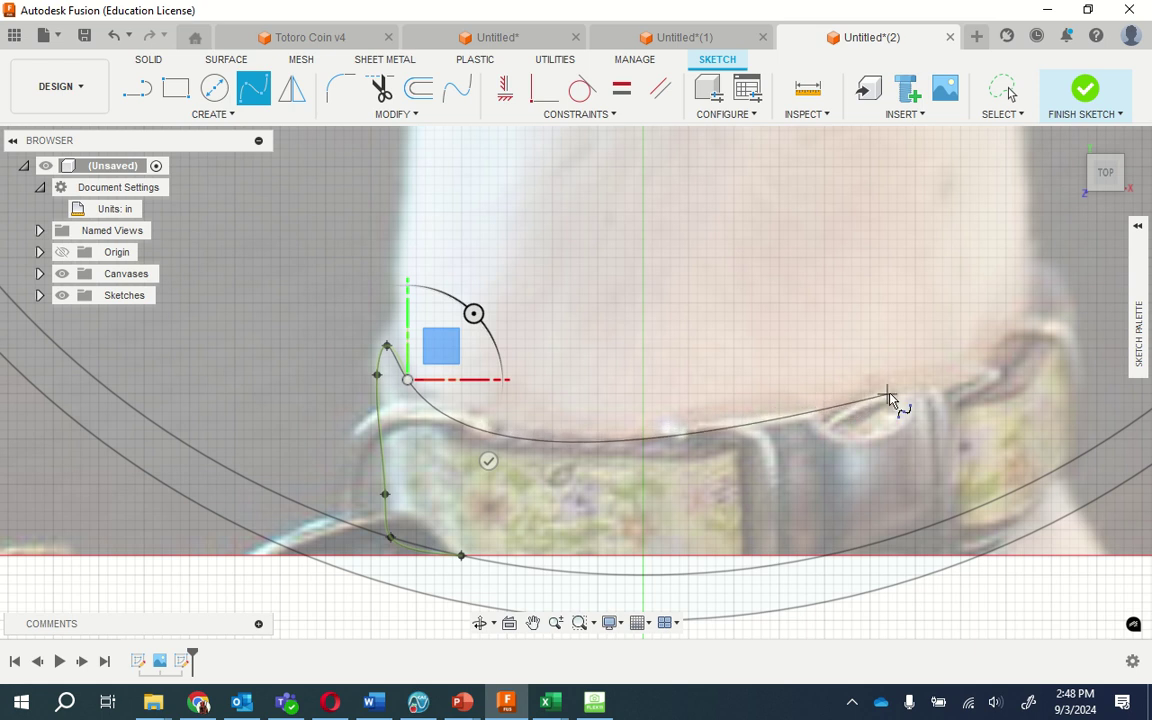
{"action": "left_click", "coordinate": [922, 381]}
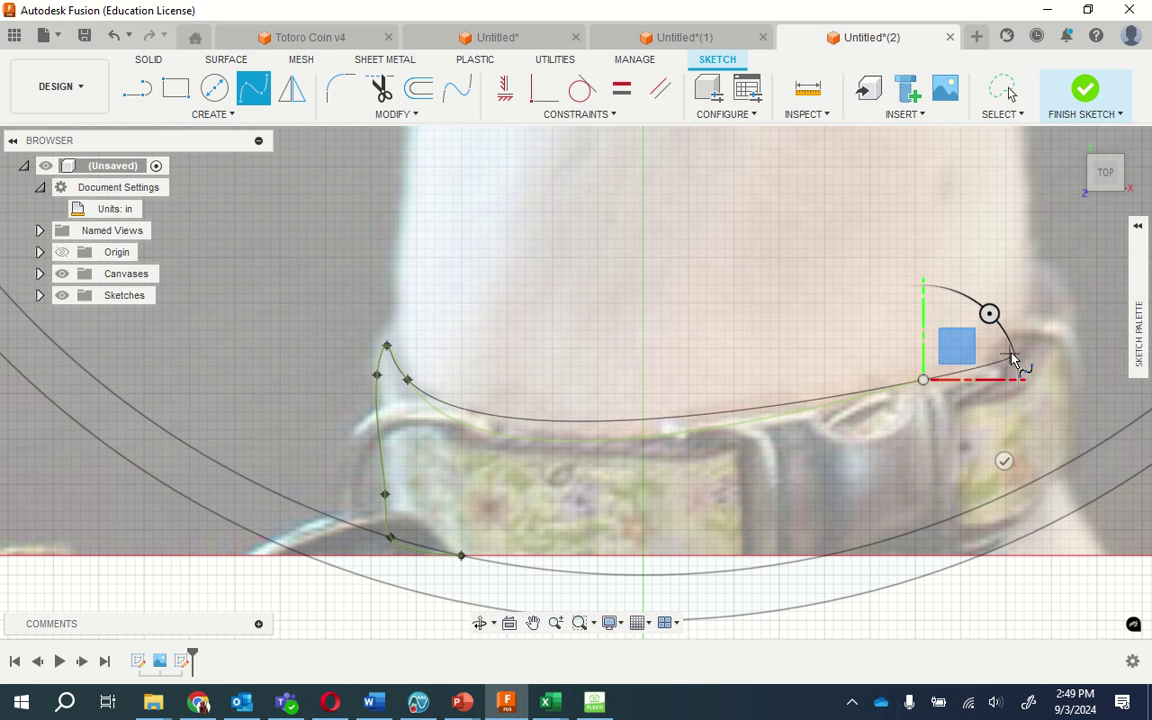
{"action": "scroll", "coordinate": [1010, 360], "scroll_direction": "up", "scroll_amount": 1}
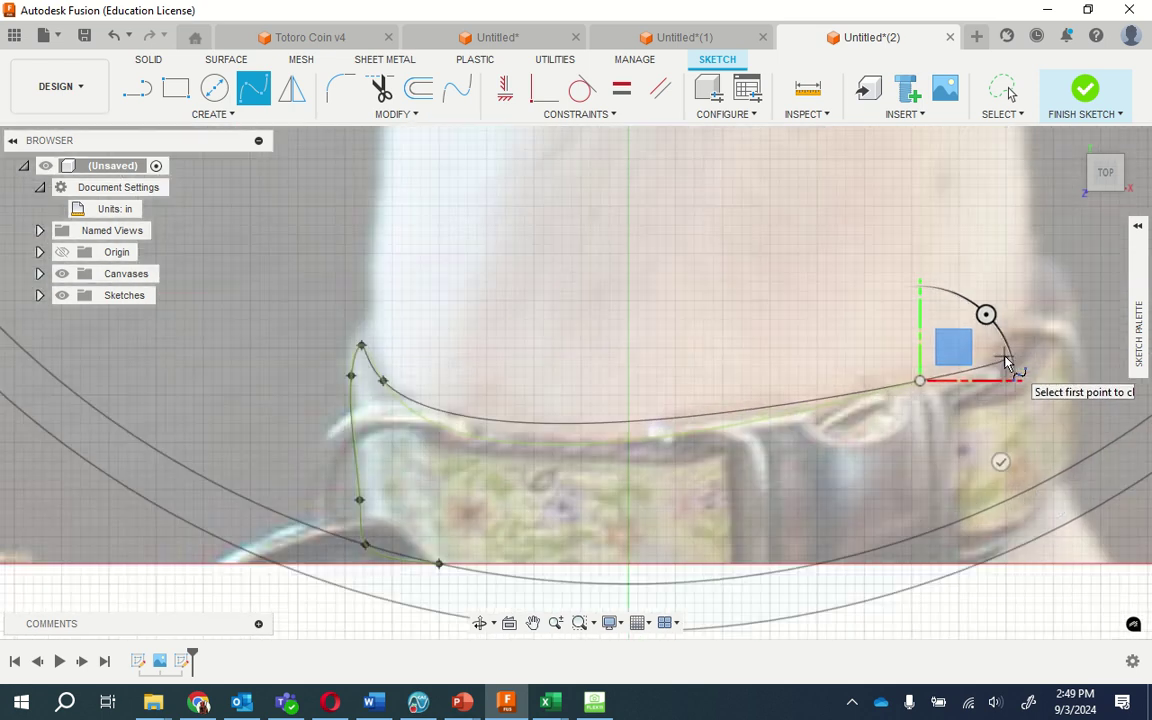
{"action": "scroll", "coordinate": [1005, 360], "scroll_direction": "up", "scroll_amount": 3}
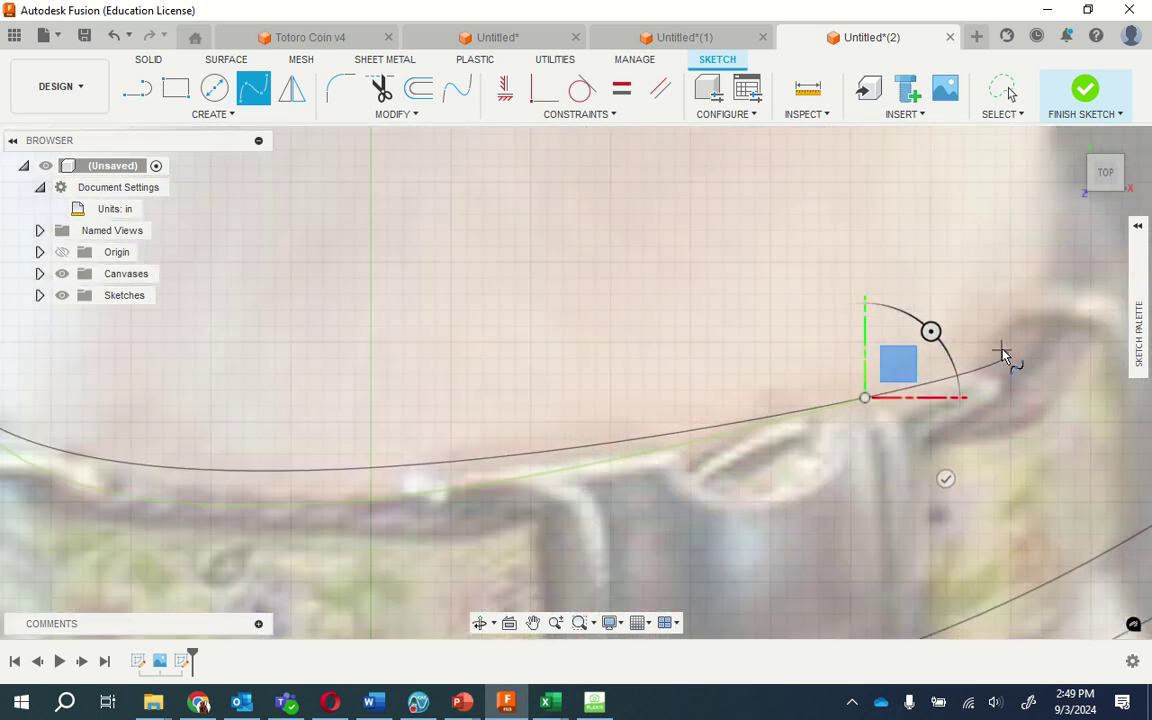
{"action": "left_click", "coordinate": [1000, 335]}
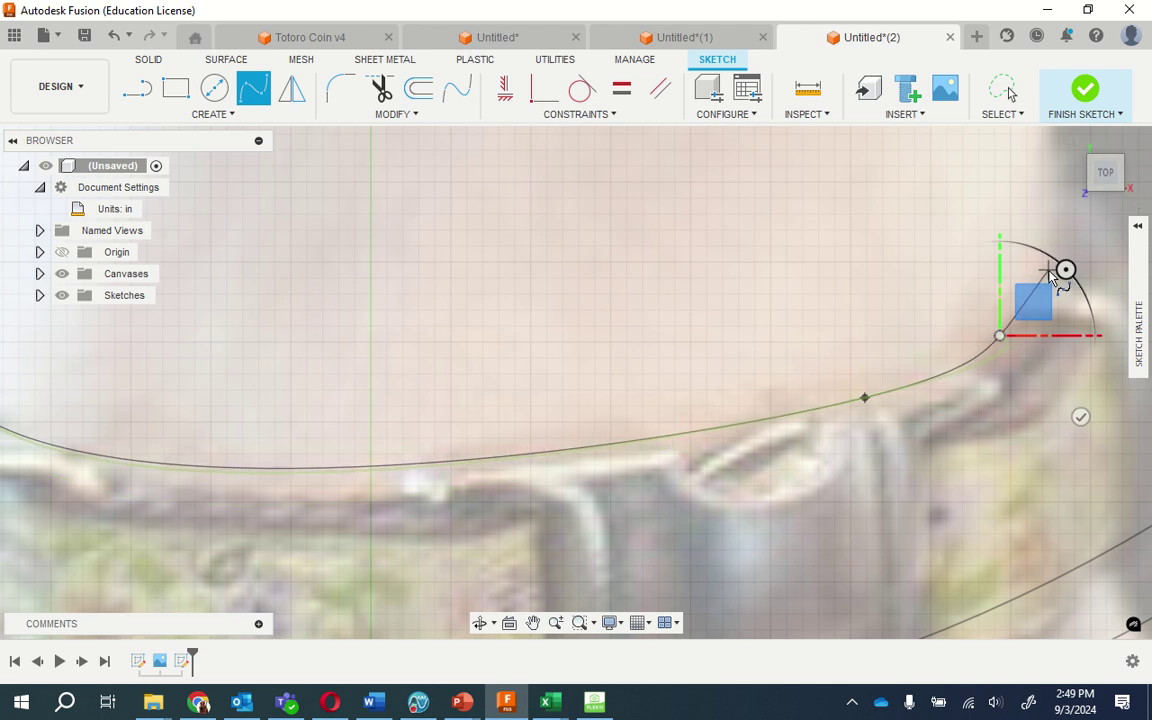
{"action": "left_click", "coordinate": [1048, 274]}
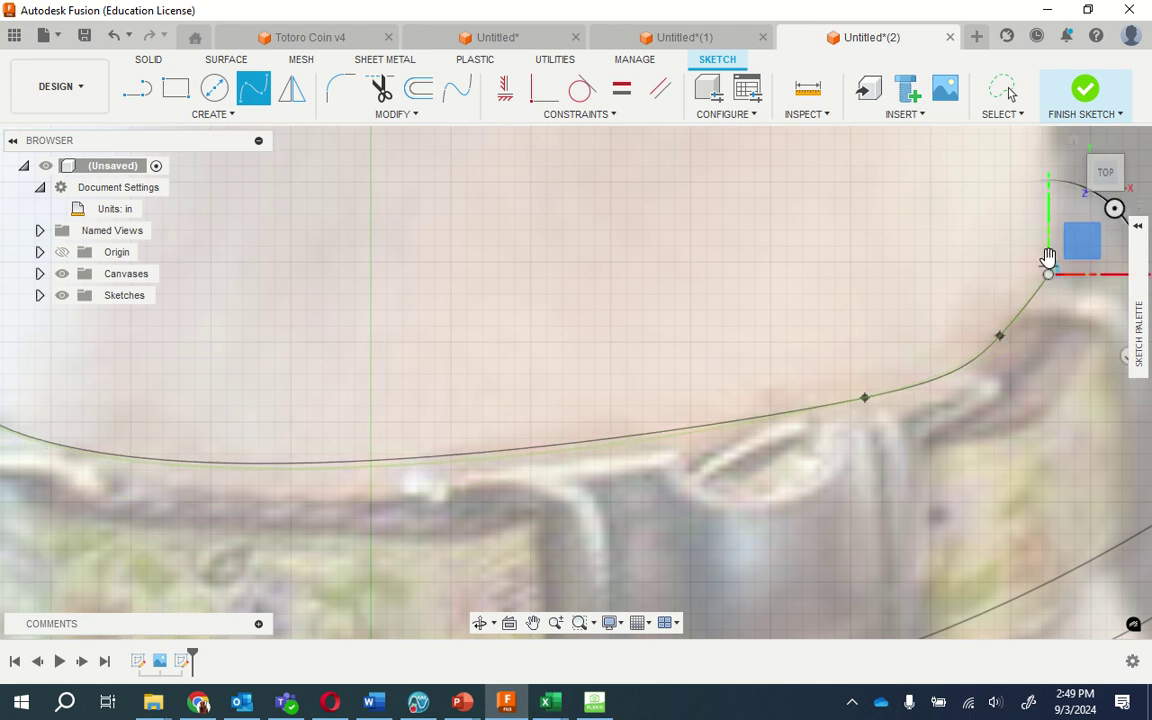
{"action": "left_click", "coordinate": [1048, 158]}
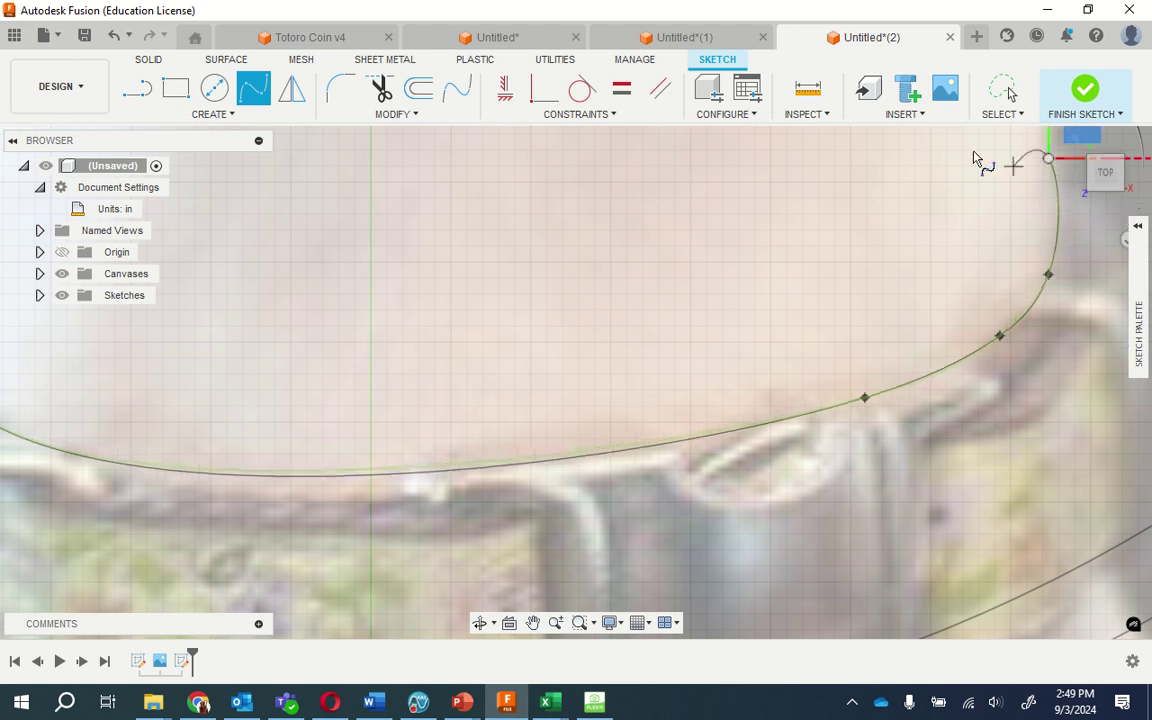
{"action": "key", "text": "Return"}
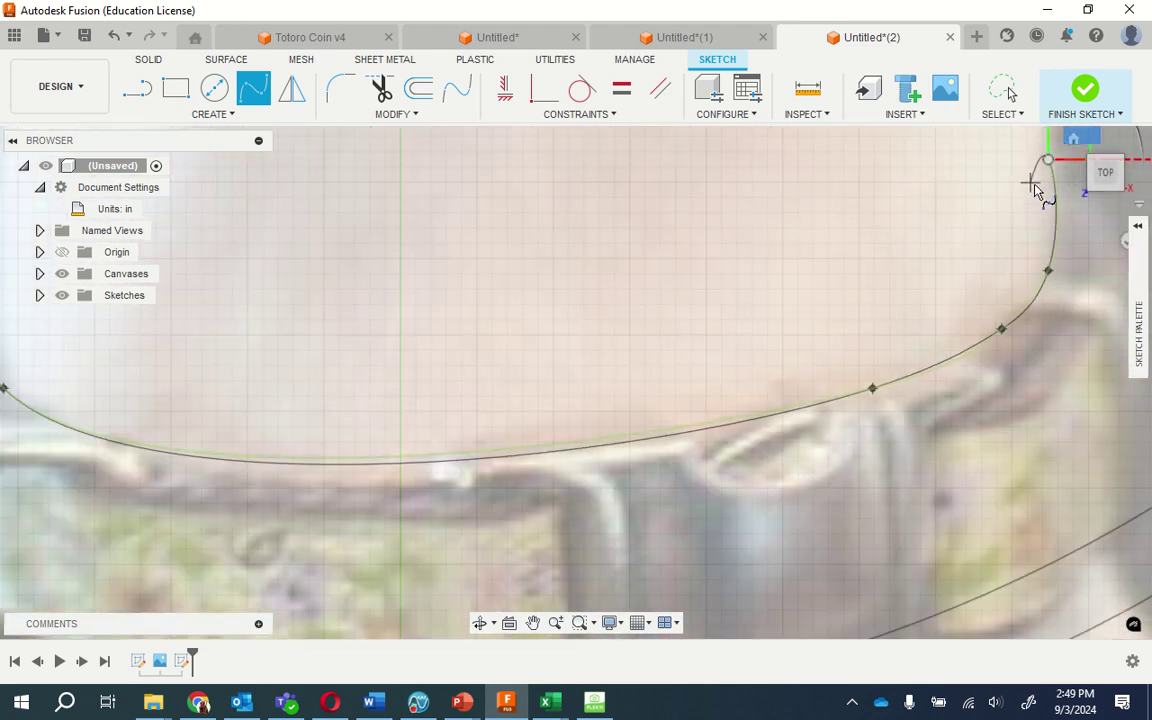
Start a second spline at the first one's end and trace down the collar's right edge.
{"action": "scroll", "coordinate": [1040, 190], "scroll_direction": "down", "scroll_amount": 3}
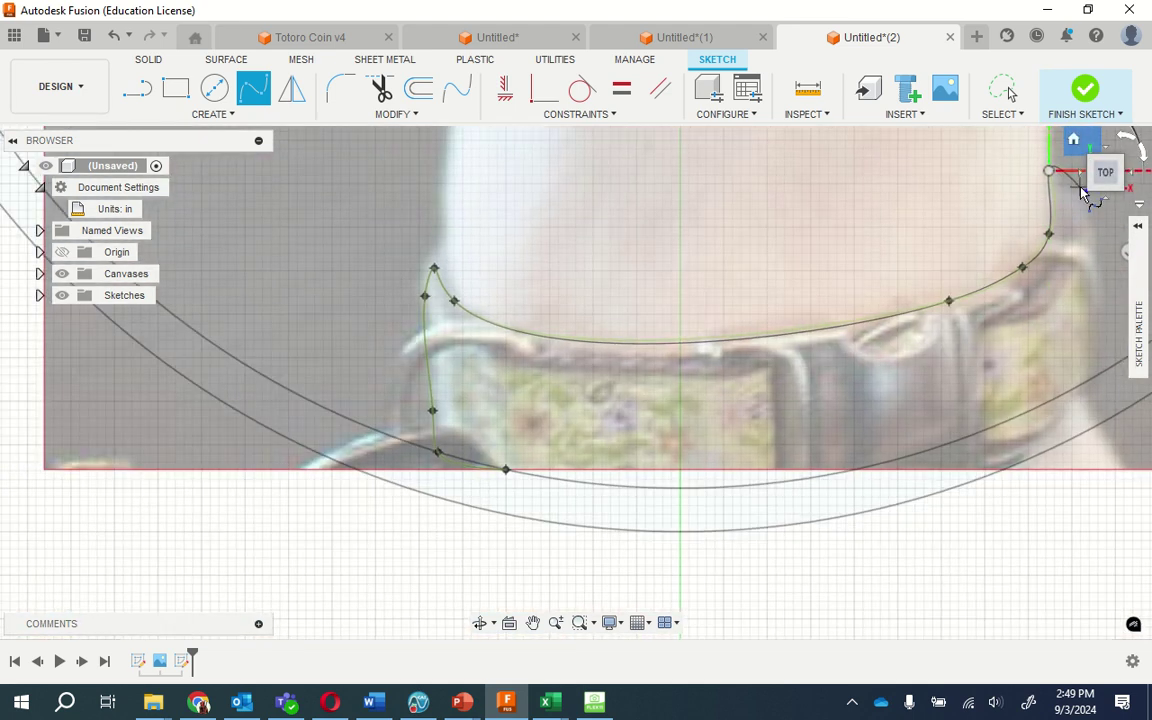
{"action": "left_click", "coordinate": [1084, 194]}
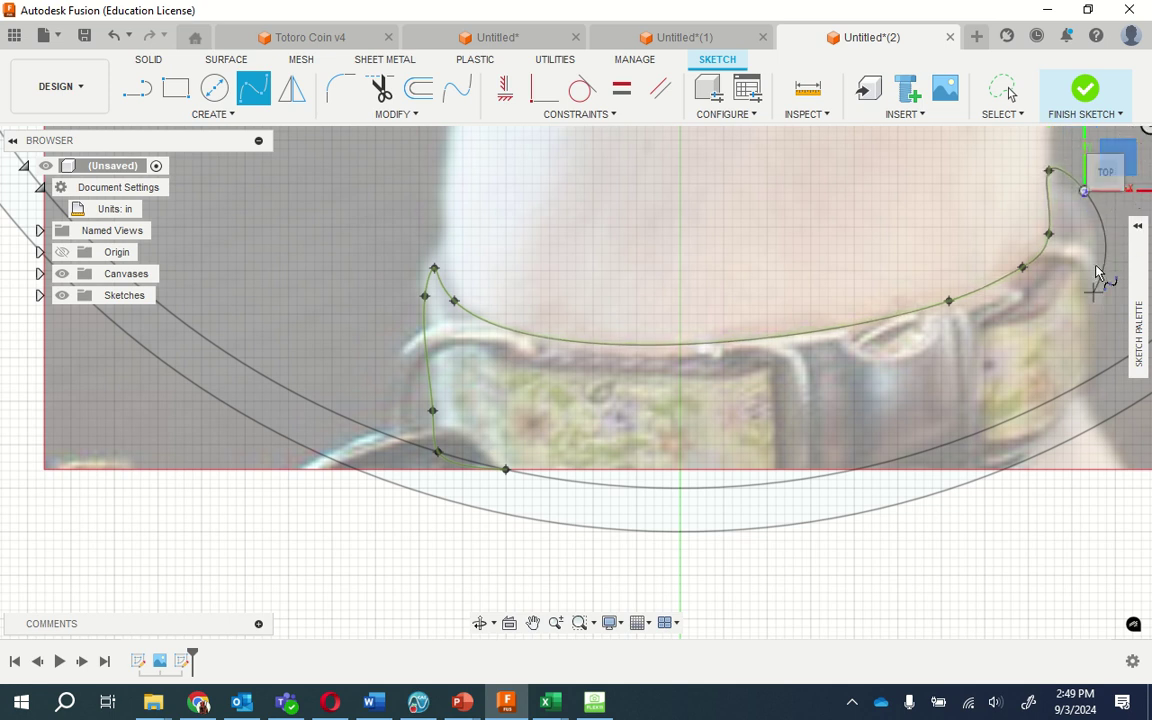
{"action": "scroll", "coordinate": [1095, 228], "scroll_direction": "up", "scroll_amount": 2}
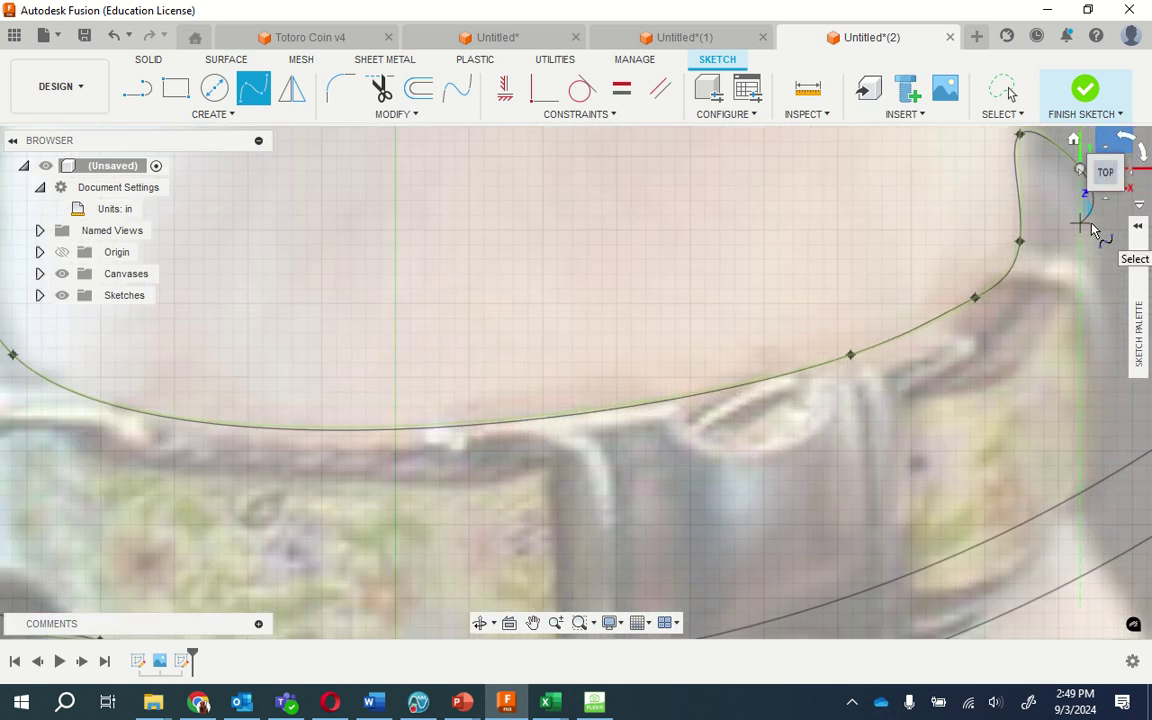
{"action": "left_click", "coordinate": [1089, 225]}
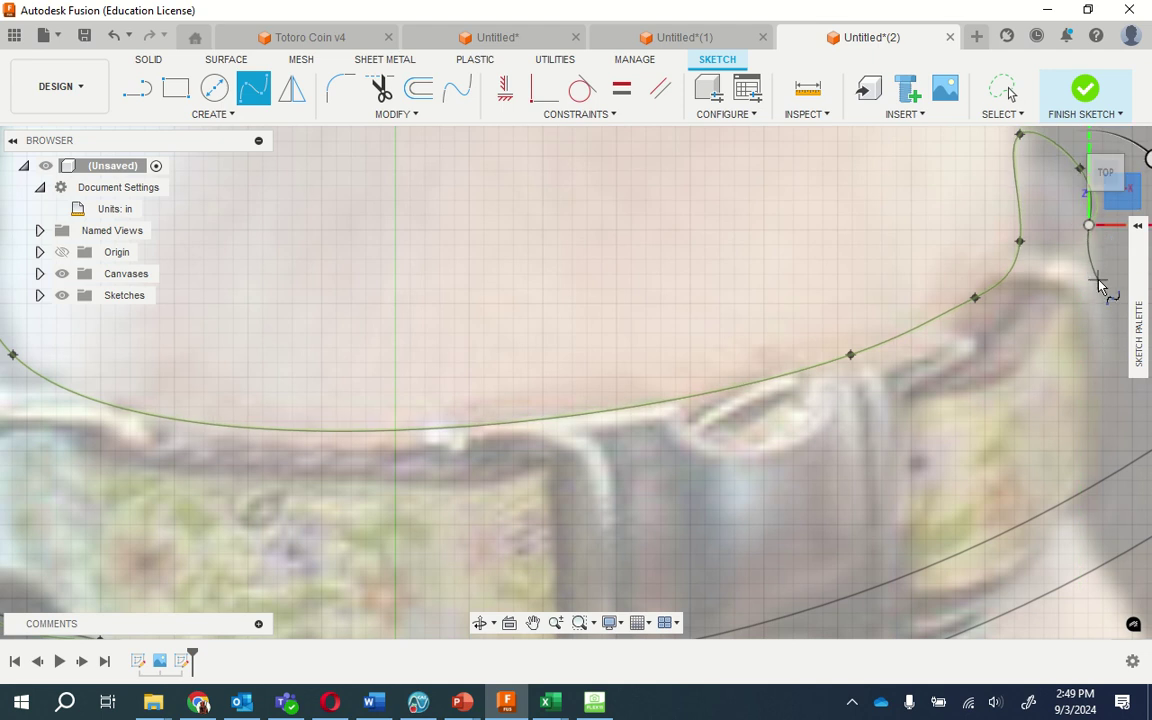
{"action": "left_click", "coordinate": [1097, 282]}
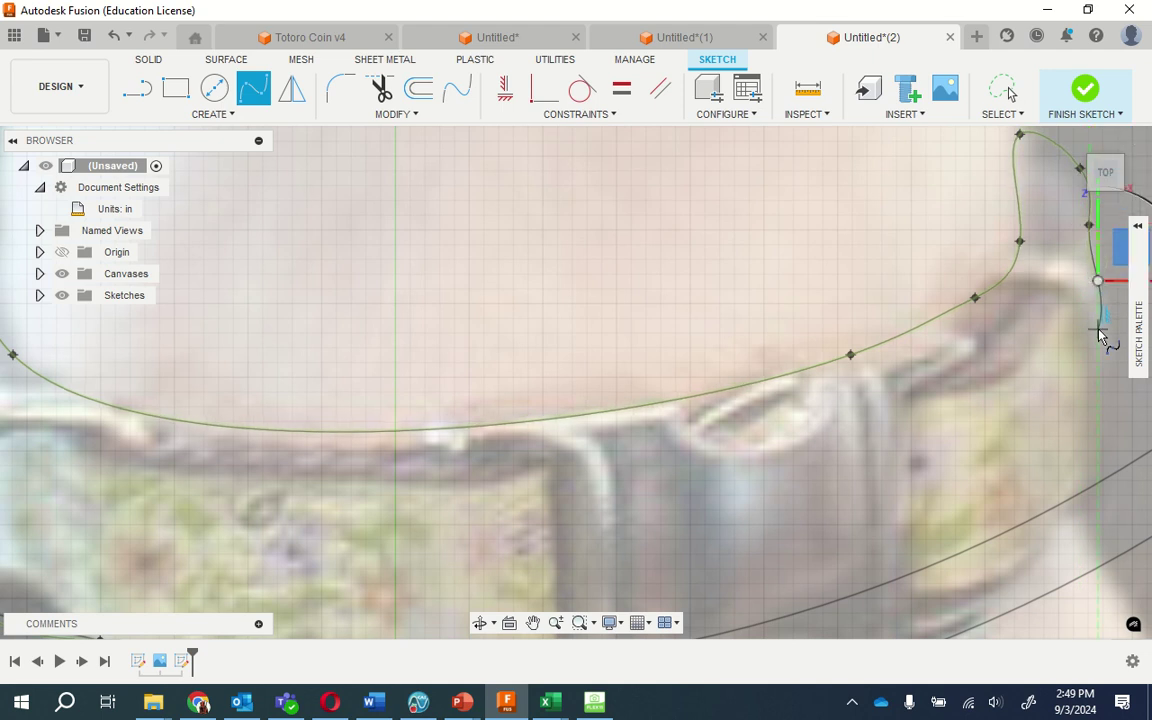
{"action": "left_click", "coordinate": [1097, 362]}
{"action": "left_click", "coordinate": [1097, 389]}
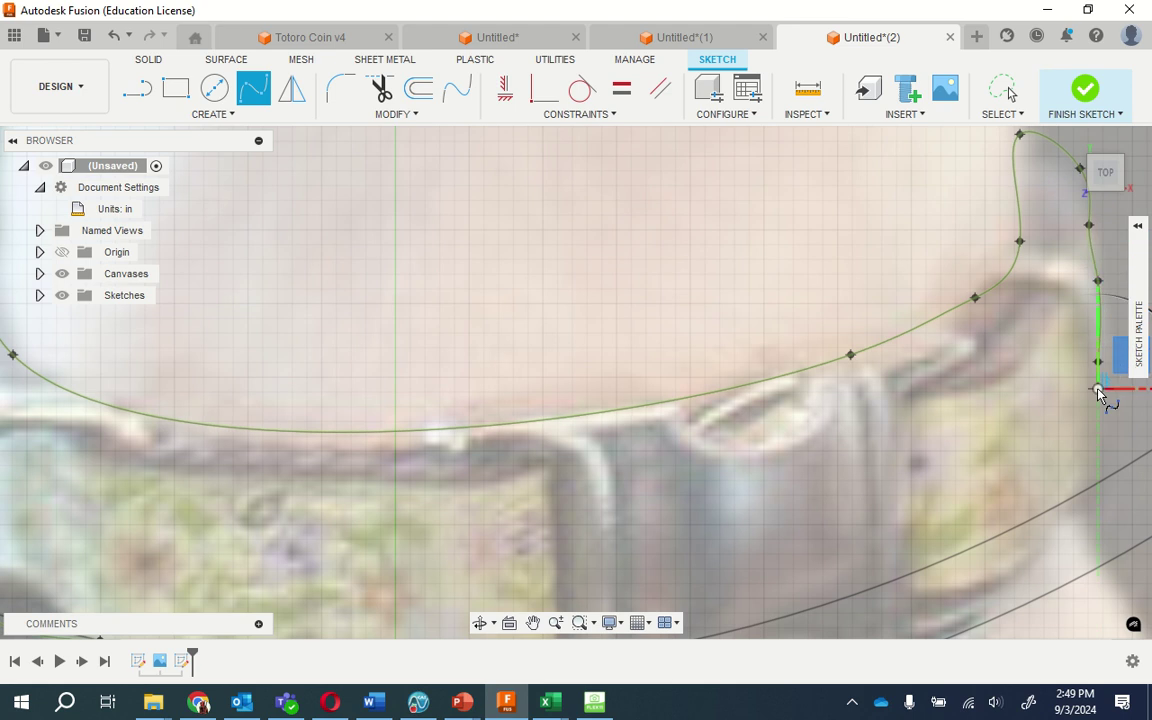
{"action": "left_click", "coordinate": [1097, 440]}
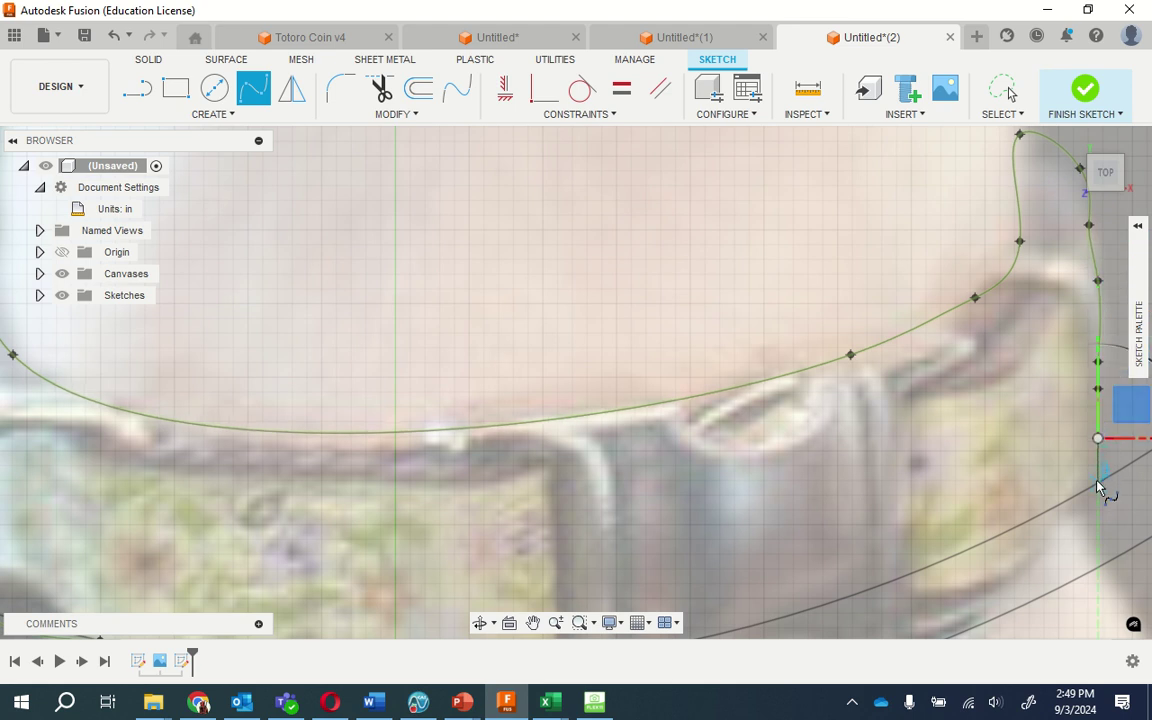
{"action": "left_click", "coordinate": [1098, 485]}
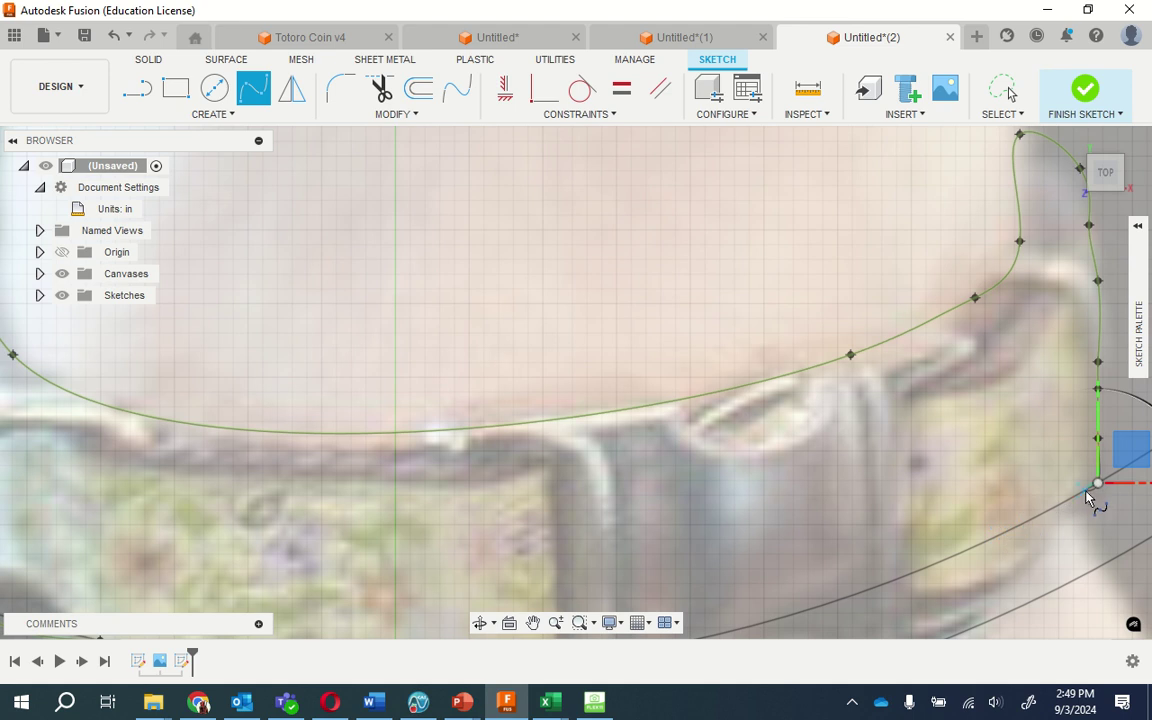
{"action": "scroll", "coordinate": [784, 399], "scroll_direction": "up", "scroll_amount": 2}
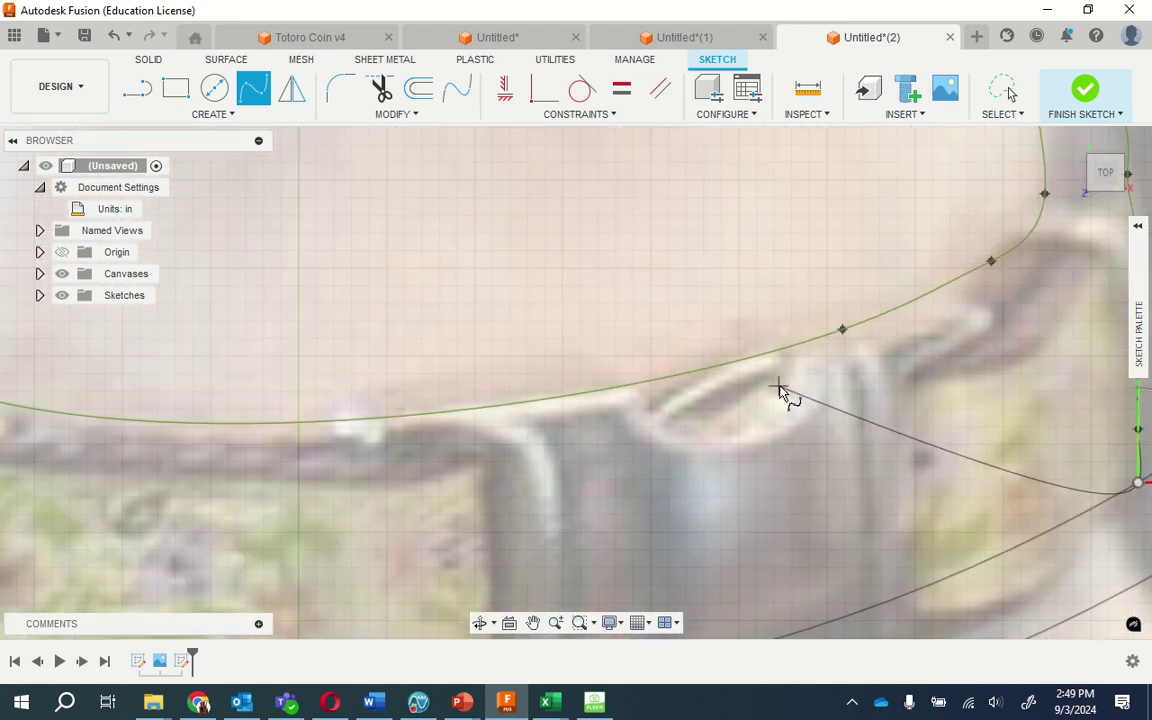
{"action": "scroll", "coordinate": [778, 390], "scroll_direction": "down", "scroll_amount": 3}
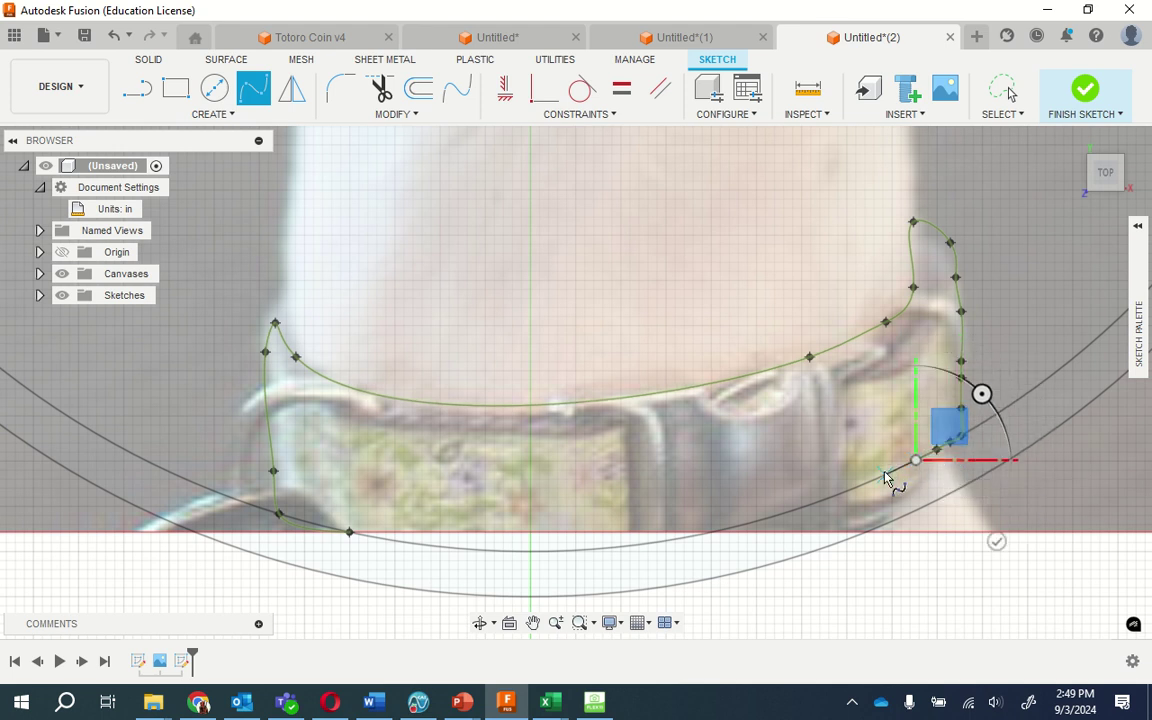
Trace the collar's bottom edge, close the spline on its start point, and finish the sketch.
{"action": "left_click", "coordinate": [886, 477]}
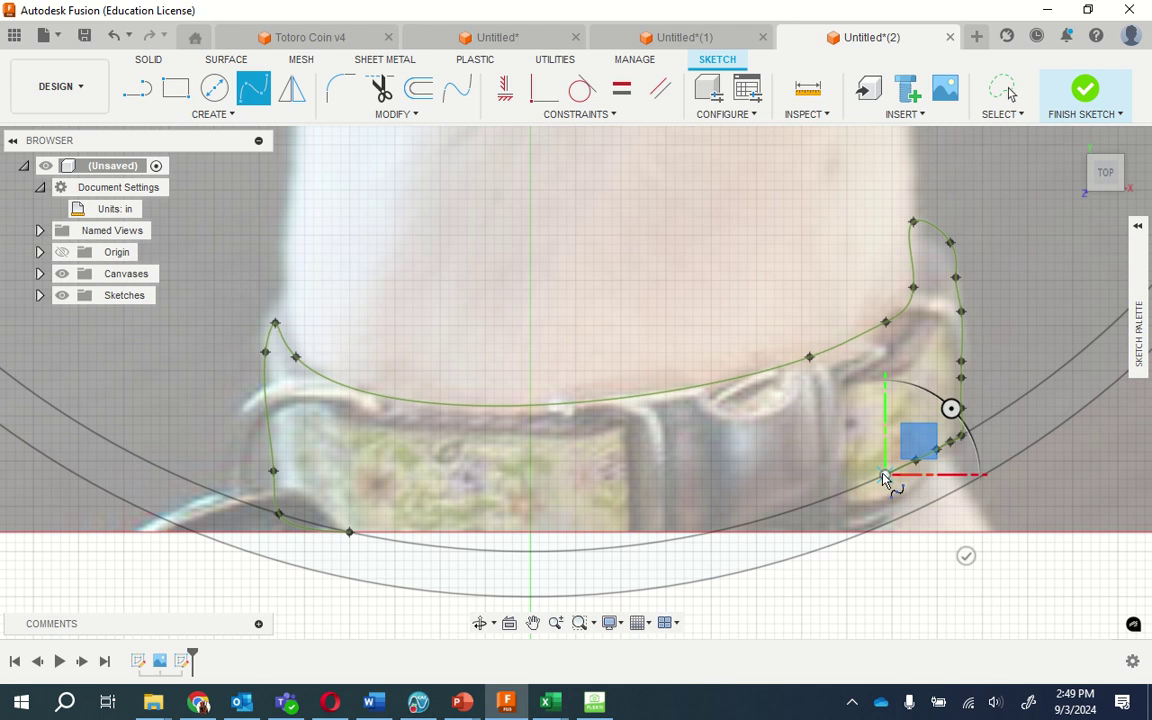
{"action": "left_click", "coordinate": [807, 508]}
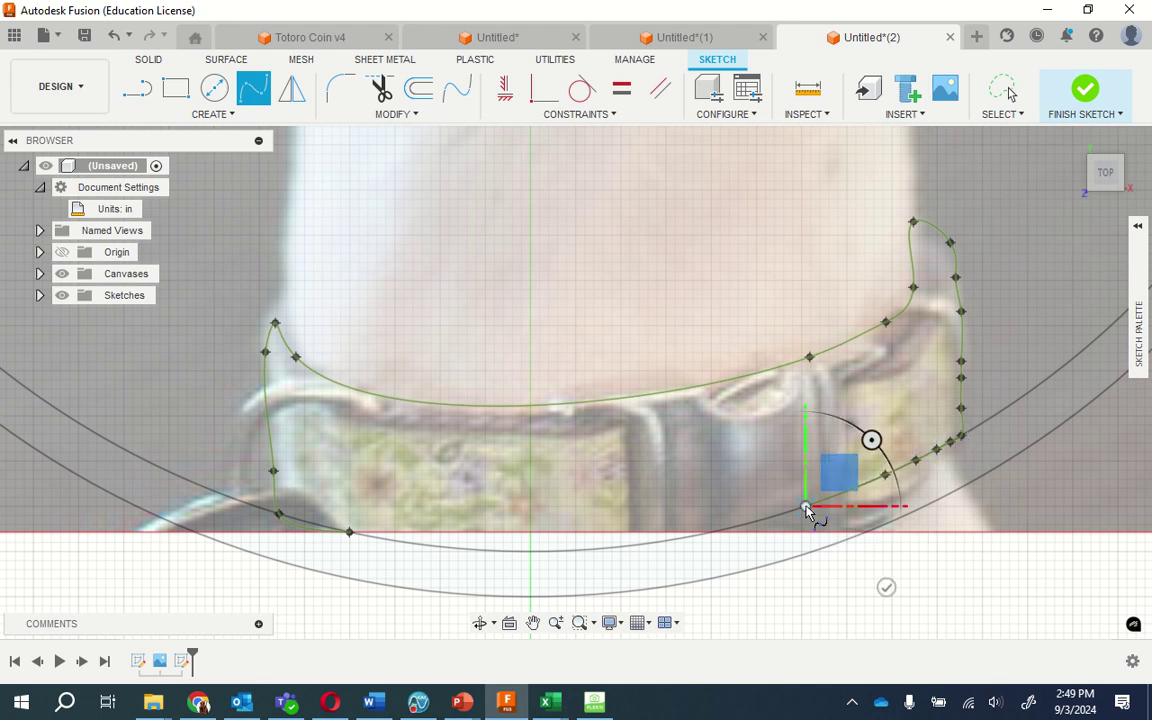
{"action": "left_click", "coordinate": [747, 524]}
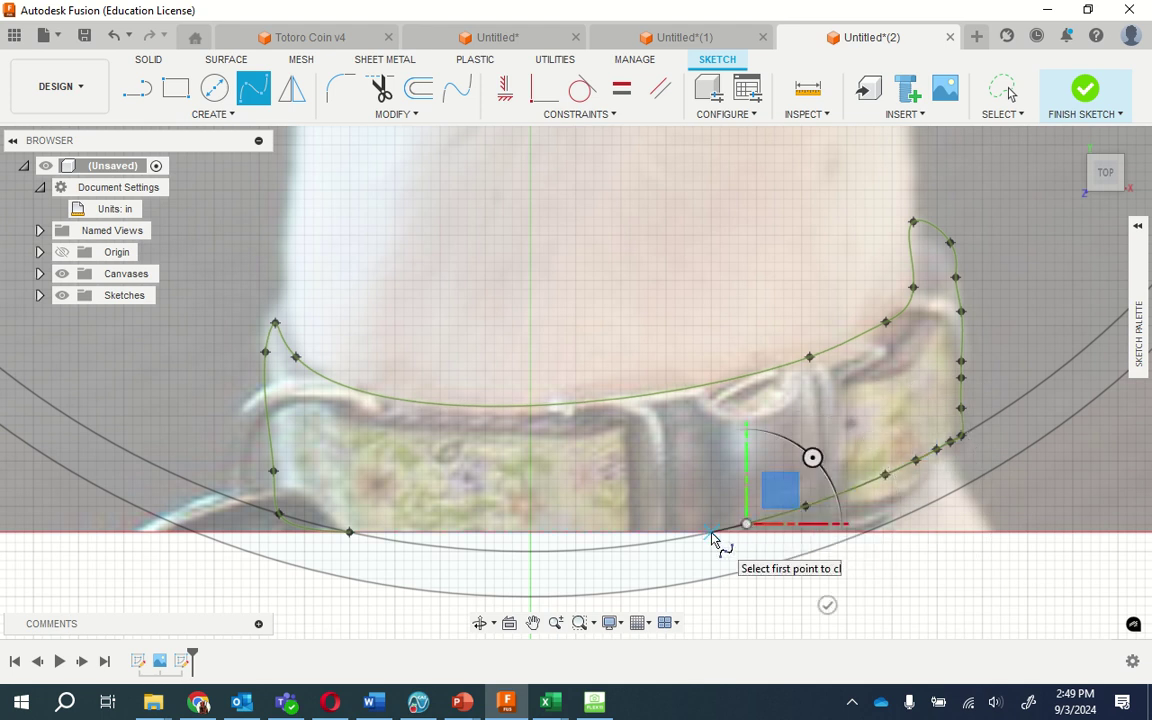
{"action": "left_click", "coordinate": [712, 532]}
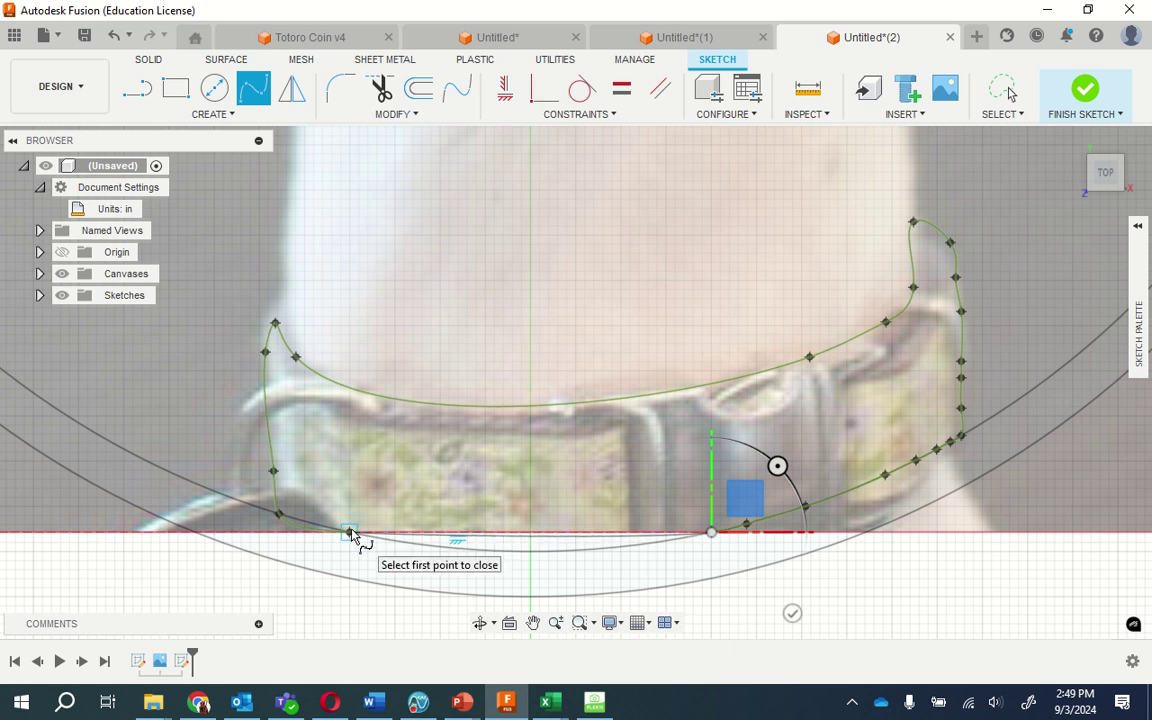
{"action": "left_click", "coordinate": [351, 534]}
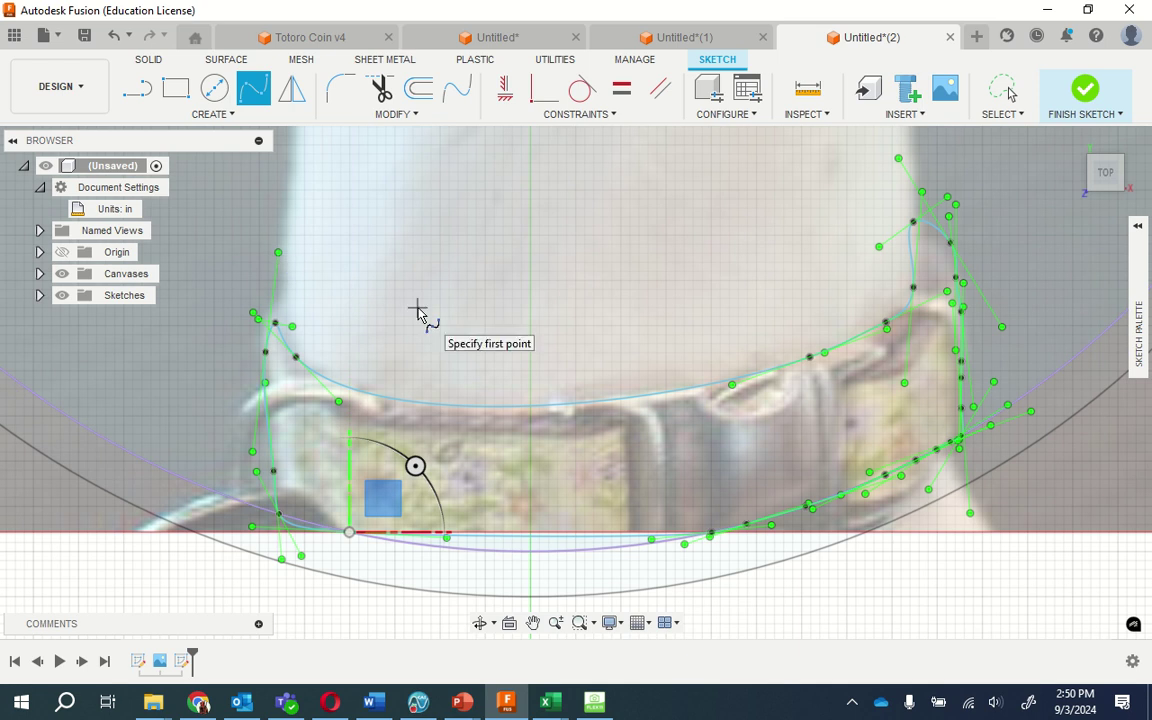
{"action": "left_click", "coordinate": [1080, 95]}
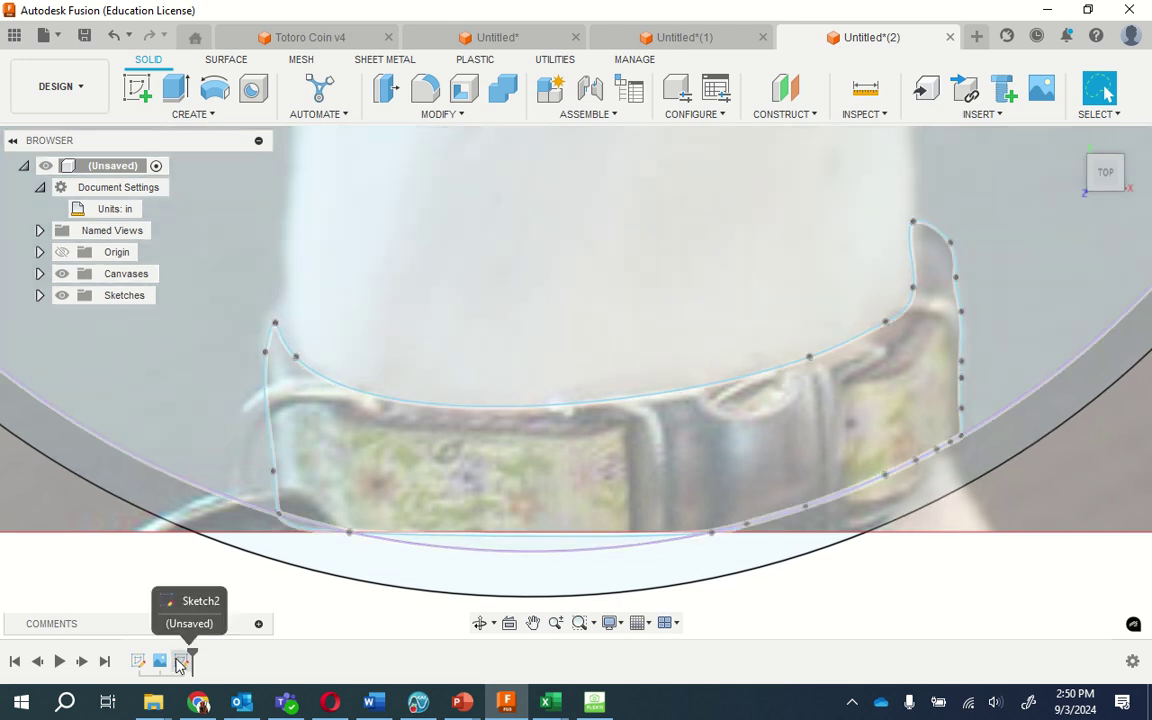
Open and cancel Redefine Sketch Plane for Sketch2, then choose Edit Sketch on the collar sketch.
{"action": "left_click", "coordinate": [181, 662]}
{"action": "right_click", "coordinate": [181, 662]}
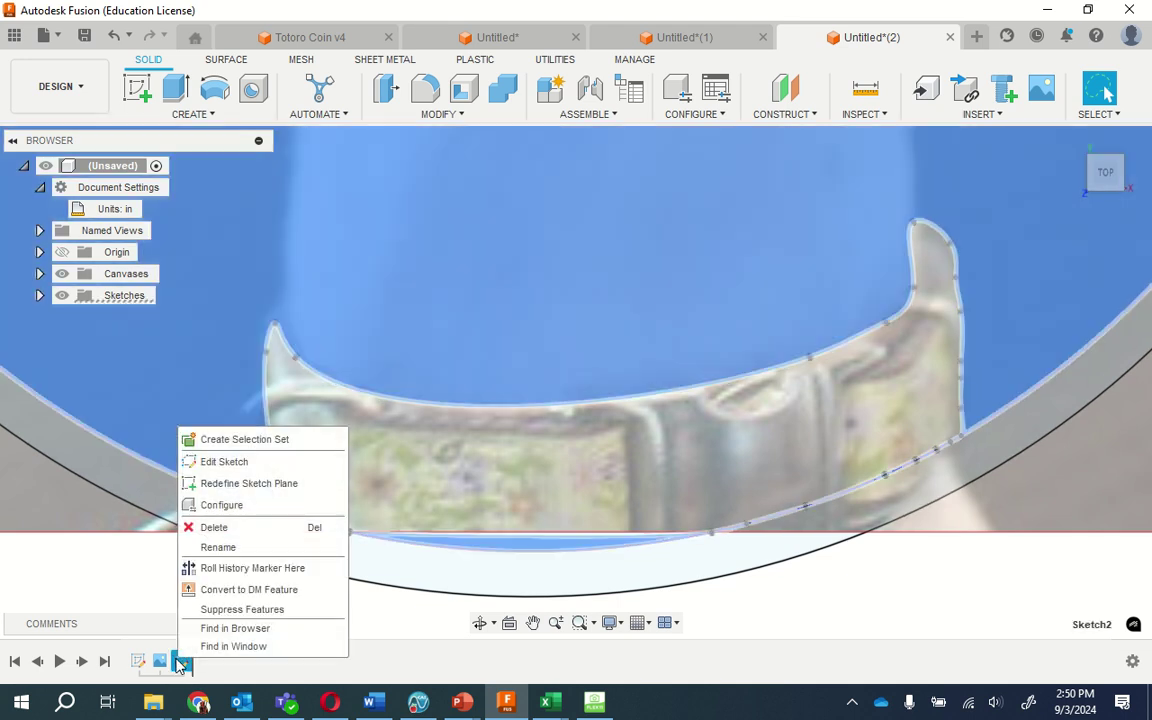
{"action": "left_click", "coordinate": [231, 484]}
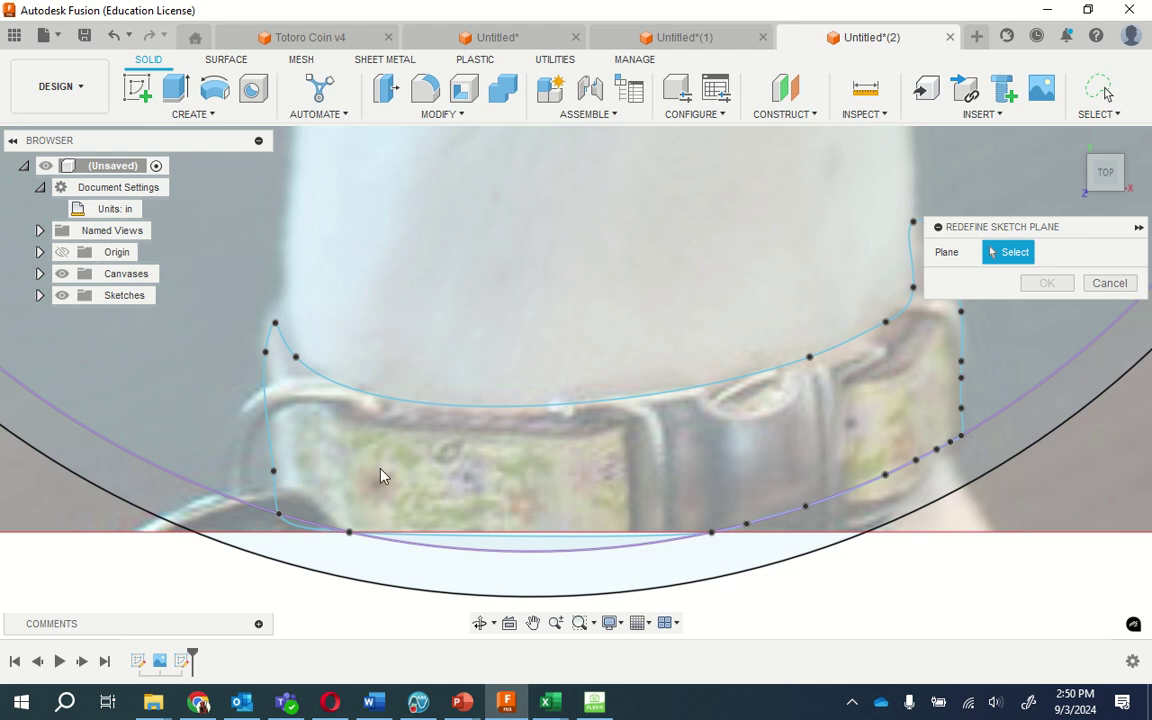
{"action": "left_click", "coordinate": [1109, 283]}
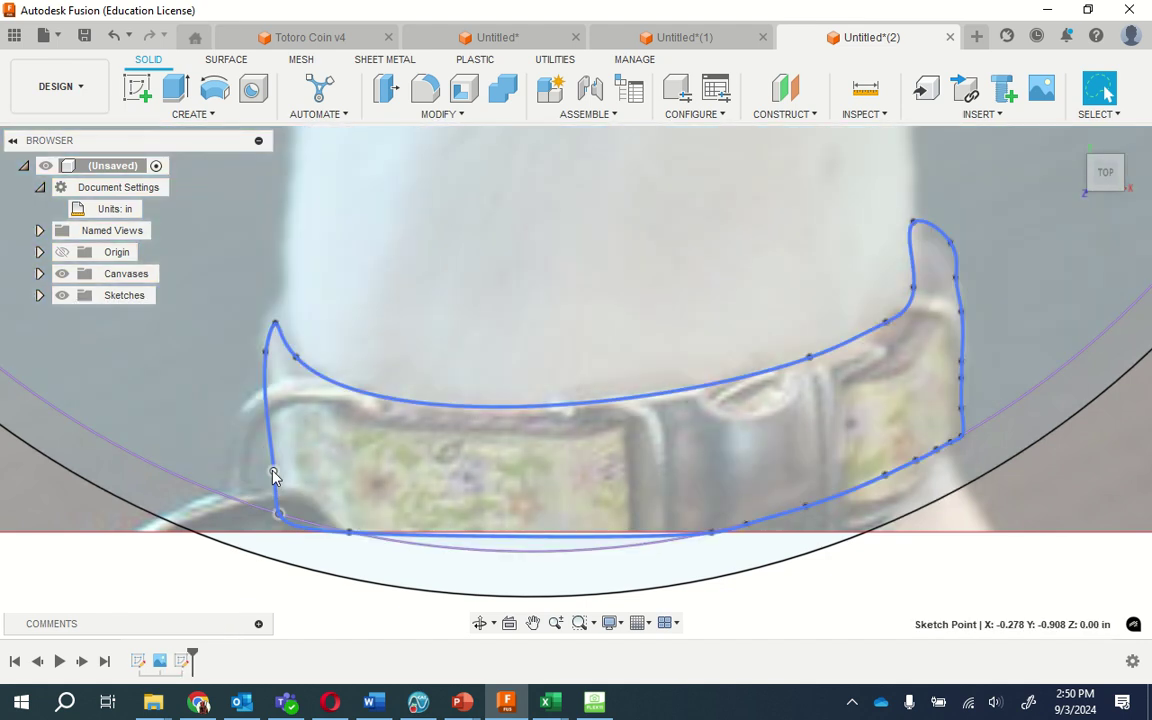
{"action": "right_click", "coordinate": [274, 475]}
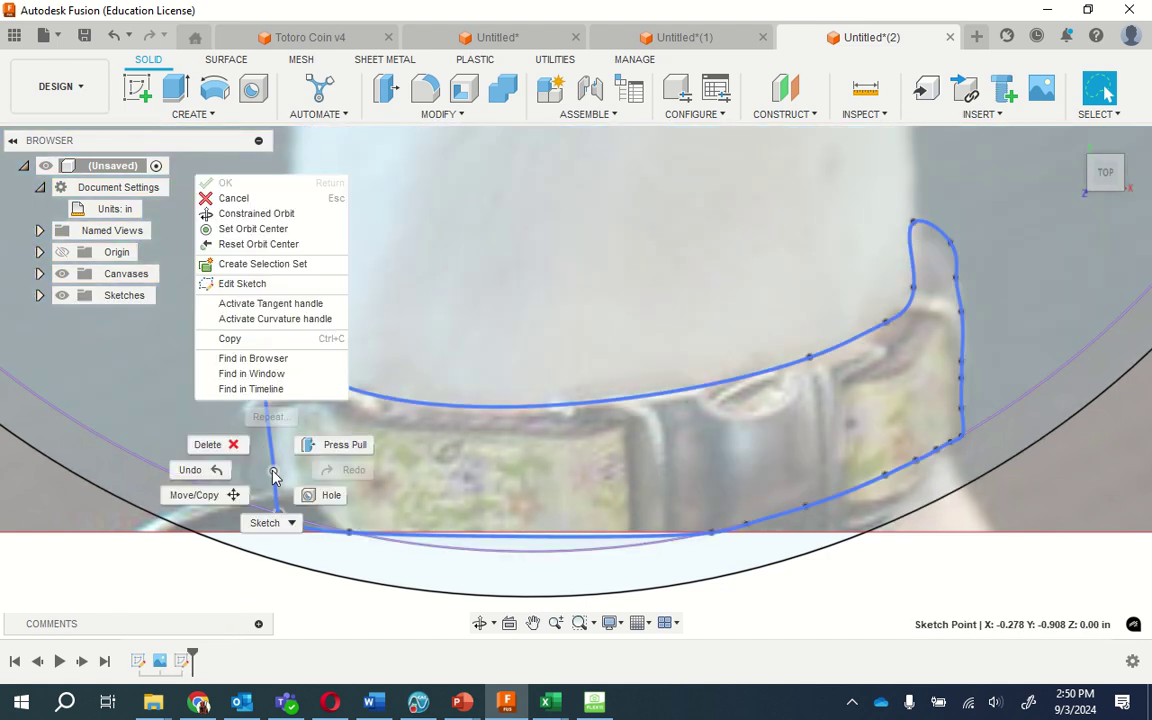
{"action": "left_click", "coordinate": [243, 284]}
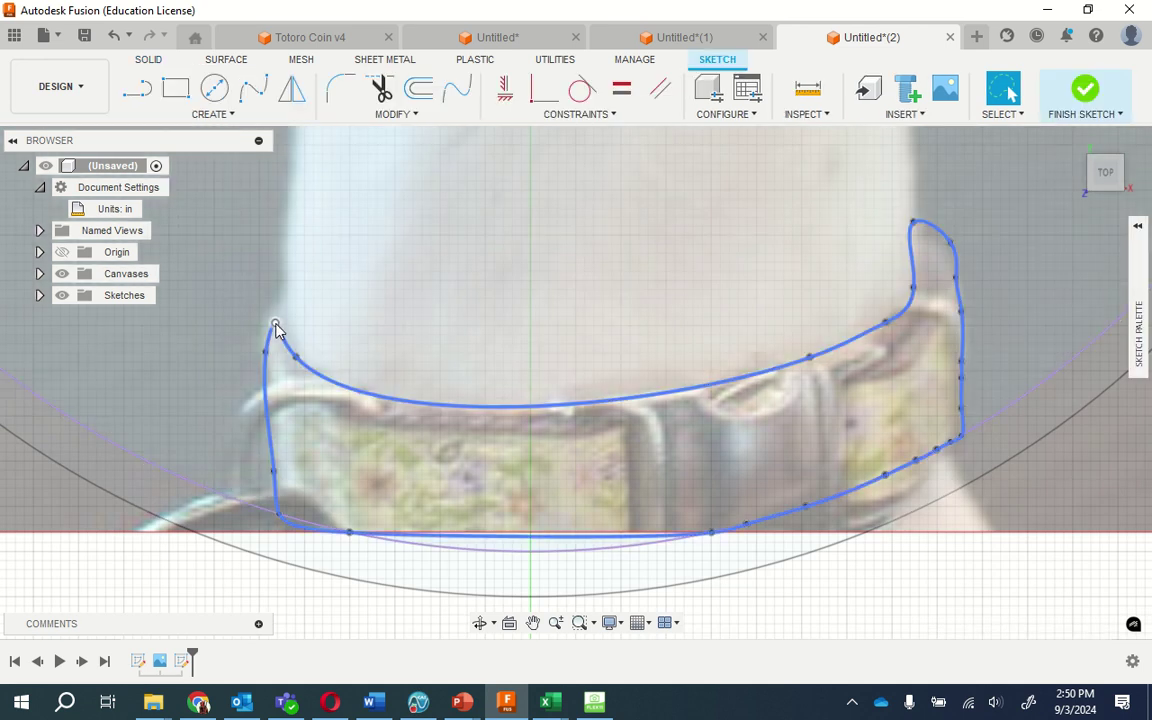
Drag a left-edge fit point's tangent handle to bend the collar spline's left side.
{"action": "left_click", "coordinate": [276, 325]}
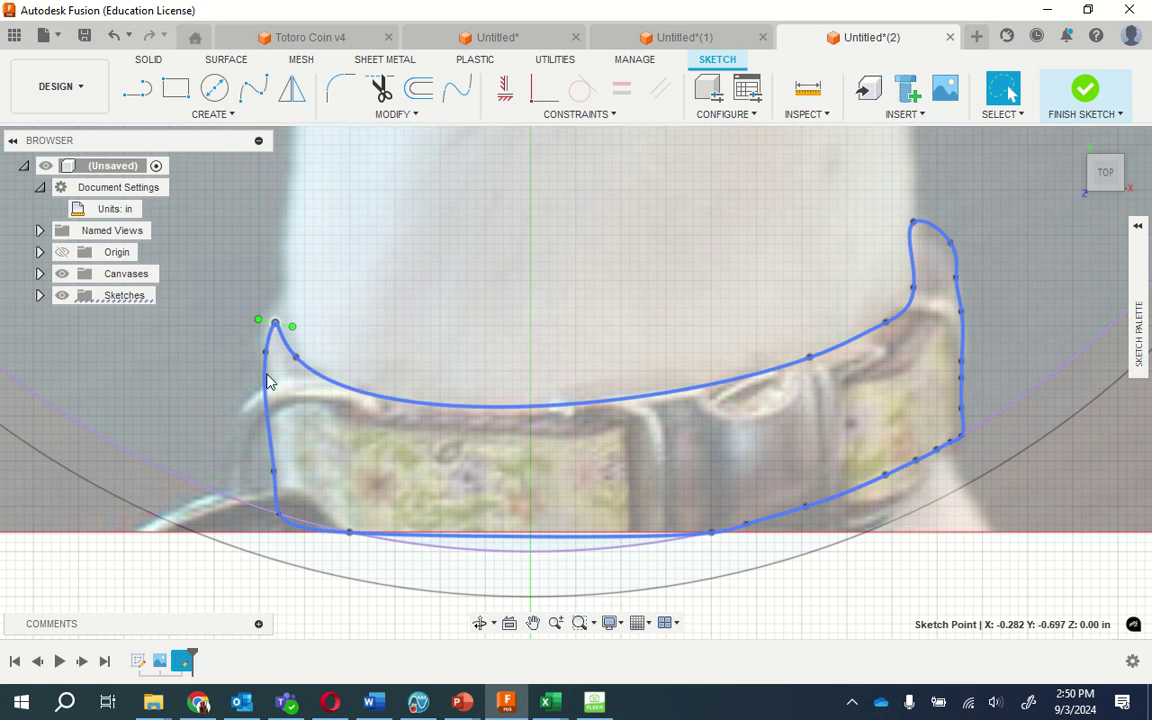
{"action": "left_click", "coordinate": [266, 353]}
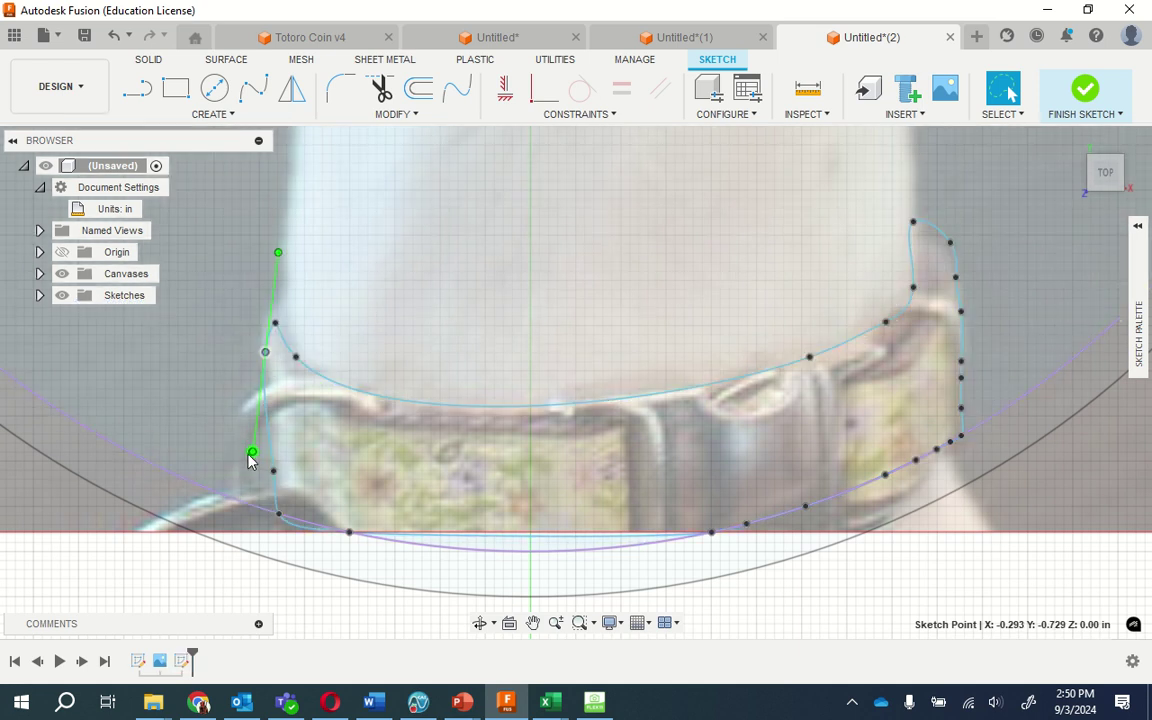
{"action": "mouse_move", "coordinate": [252, 455]}
{"action": "left_mouse_down"}
{"action": "mouse_move", "coordinate": [270, 355]}
{"action": "mouse_move", "coordinate": [253, 447]}
{"action": "mouse_move", "coordinate": [283, 380]}
{"action": "mouse_move", "coordinate": [252, 457]}
{"action": "mouse_move", "coordinate": [267, 458]}
{"action": "left_mouse_up"}
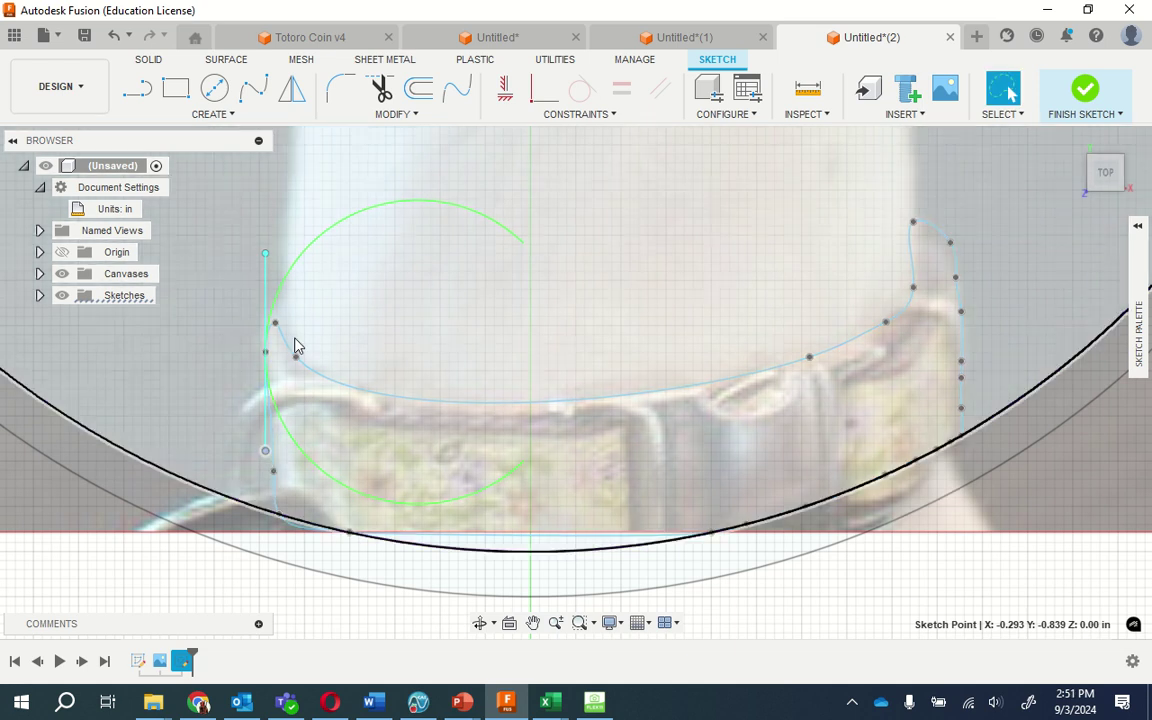
{"action": "left_click", "coordinate": [277, 468]}
{"action": "left_click", "coordinate": [275, 472]}
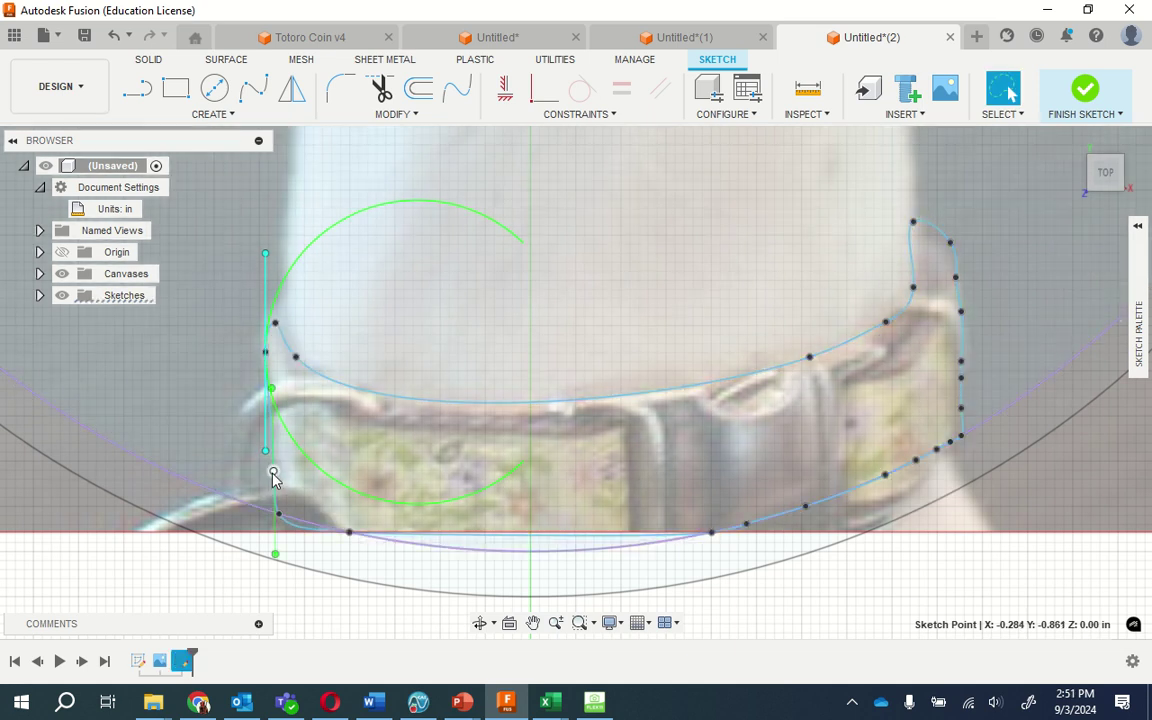
{"action": "left_click", "coordinate": [252, 466]}
Rotate the bottom-left corner fit point's tangent to reshape the lower-left curve.
{"action": "left_click", "coordinate": [274, 442]}
{"action": "left_click", "coordinate": [255, 417]}
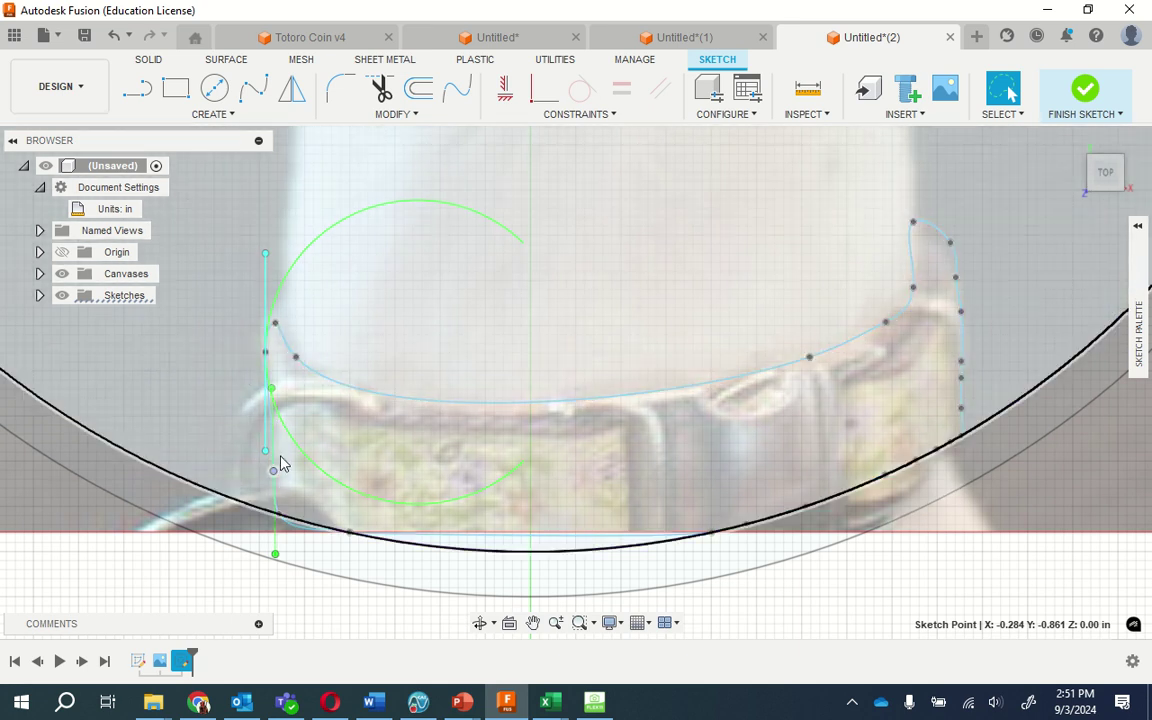
{"action": "left_click", "coordinate": [281, 508]}
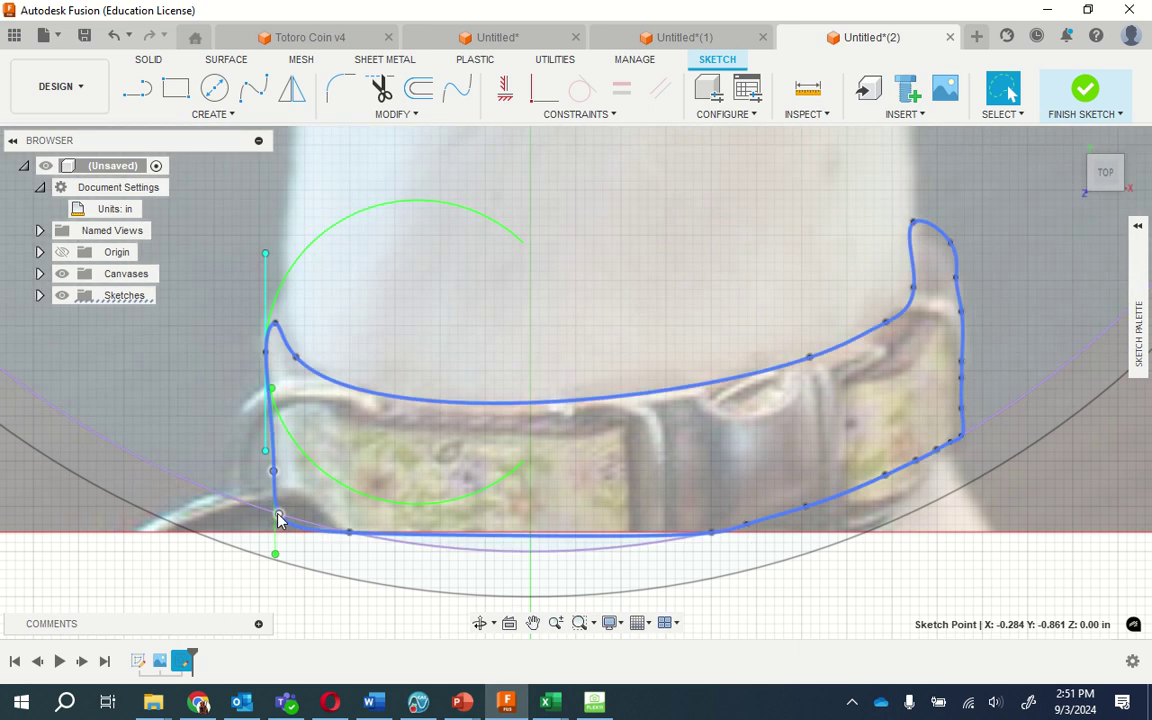
{"action": "left_click", "coordinate": [279, 515]}
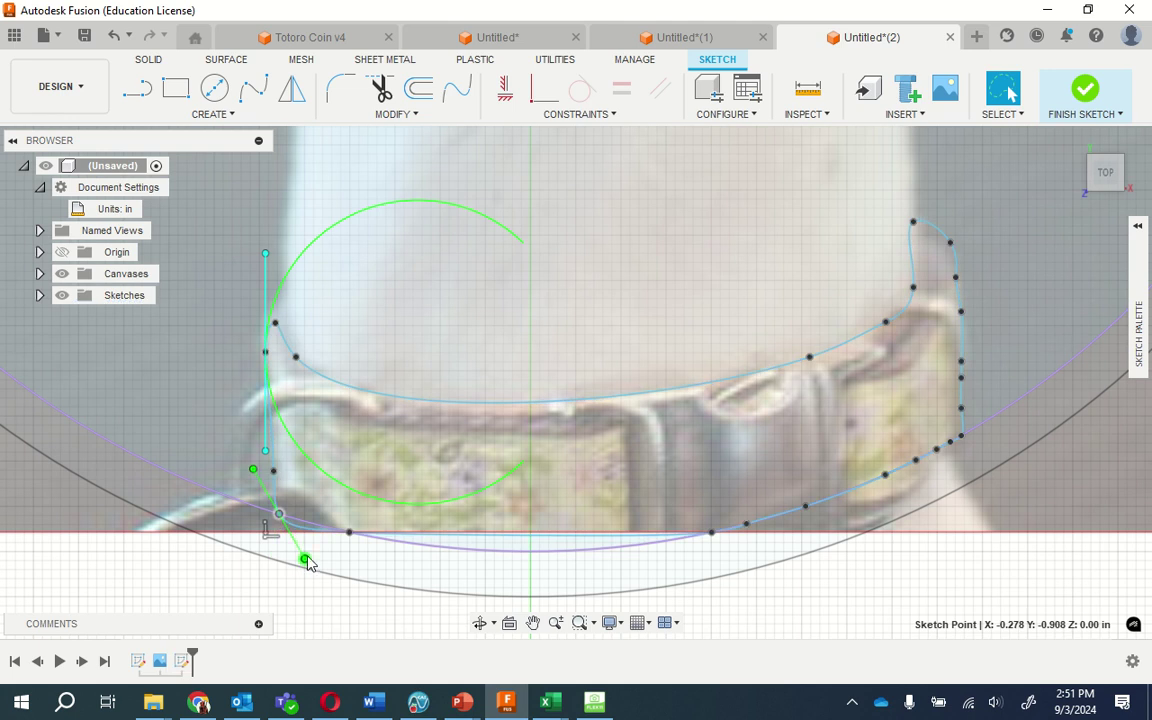
{"action": "left_click_drag", "start_coordinate": [308, 566], "coordinate": [316, 533]}
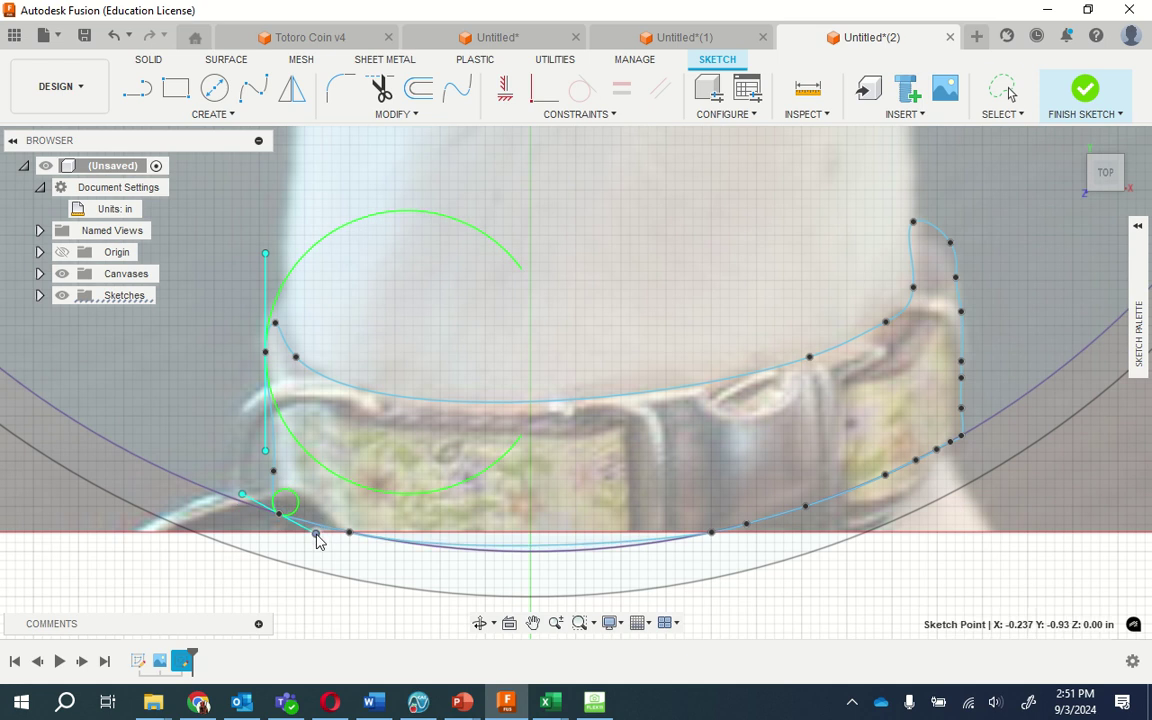
{"action": "key", "text": "Escape"}
{"action": "key", "text": "Escape"}
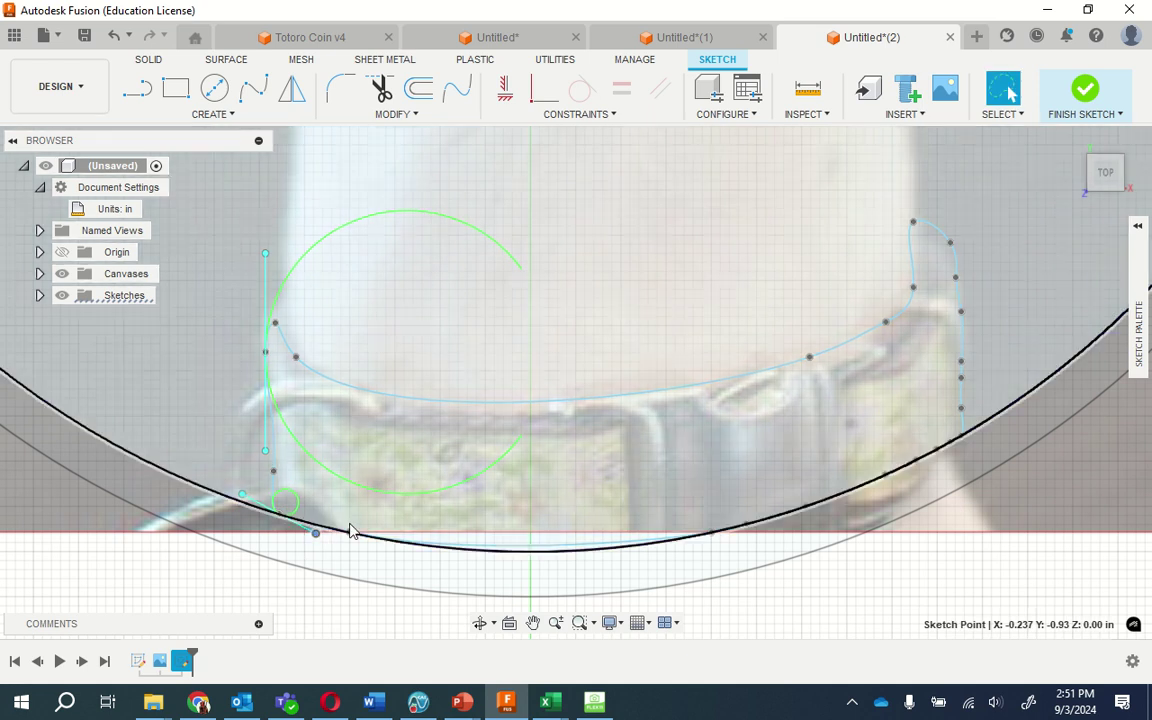
{"action": "left_click", "coordinate": [350, 531]}
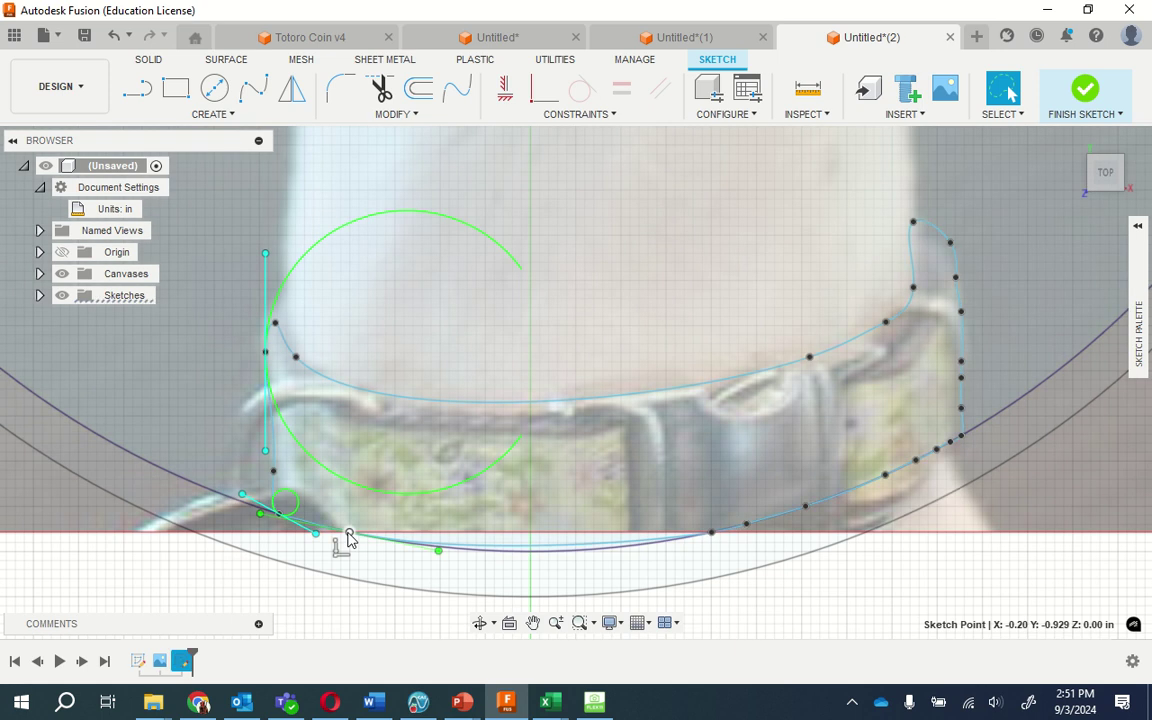
Raise a point on the lower spline and pick fit points along the bottom edge.
{"action": "left_click_drag", "start_coordinate": [438, 551], "coordinate": [438, 540]}
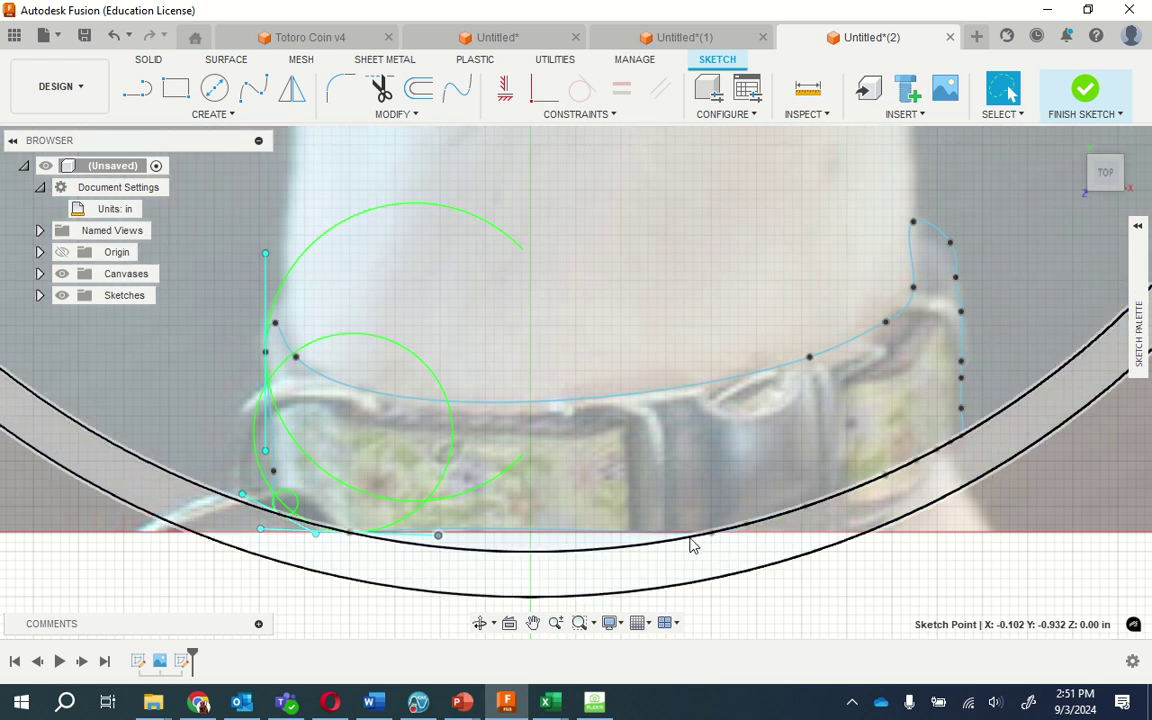
{"action": "left_click", "coordinate": [711, 535]}
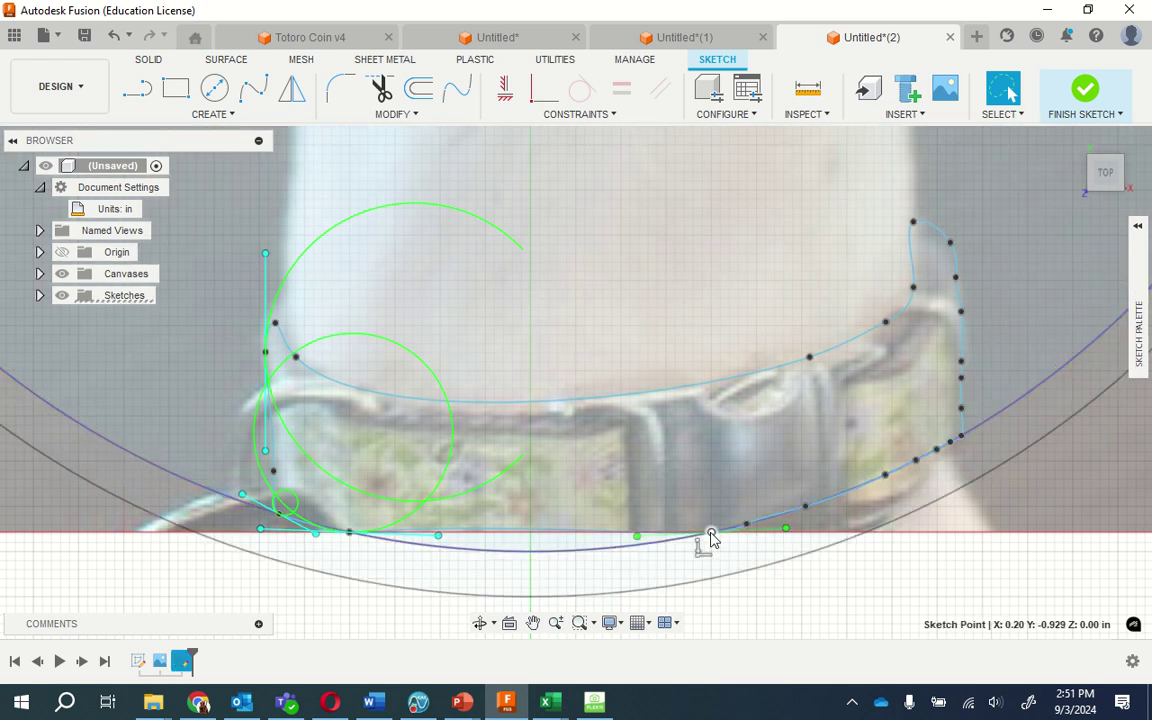
{"action": "left_click", "coordinate": [747, 525]}
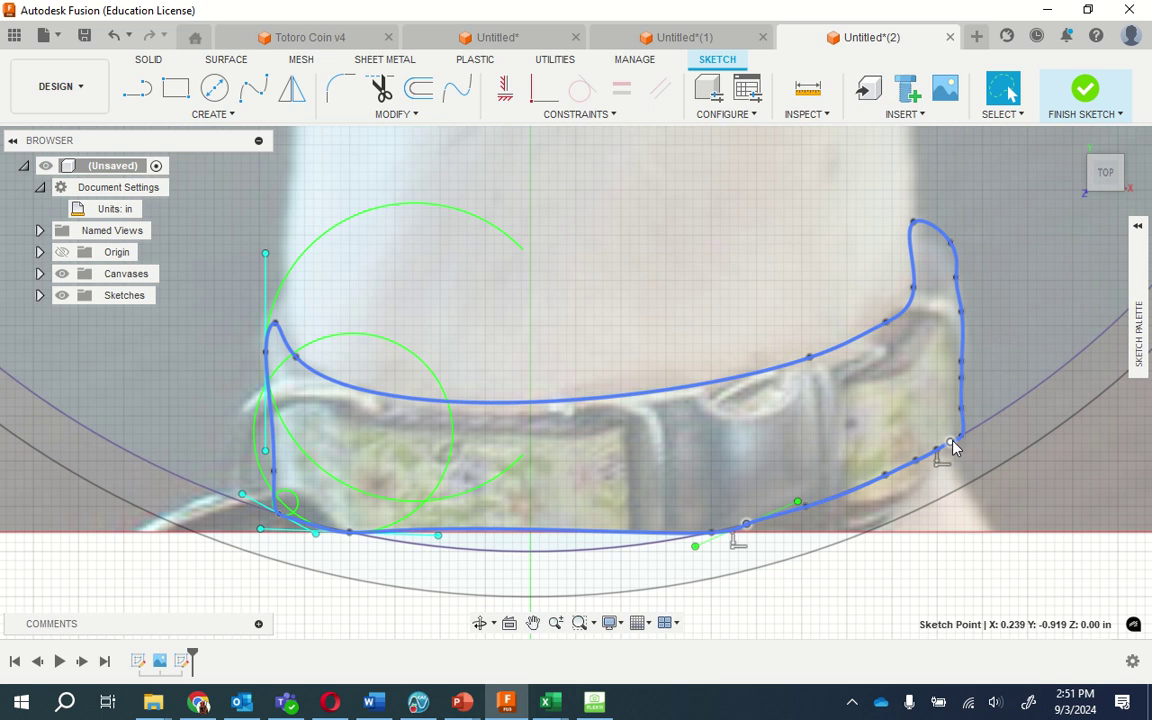
Point the right-edge fit point's tangent straight up and finish the collar sketch.
{"action": "left_click", "coordinate": [961, 363]}
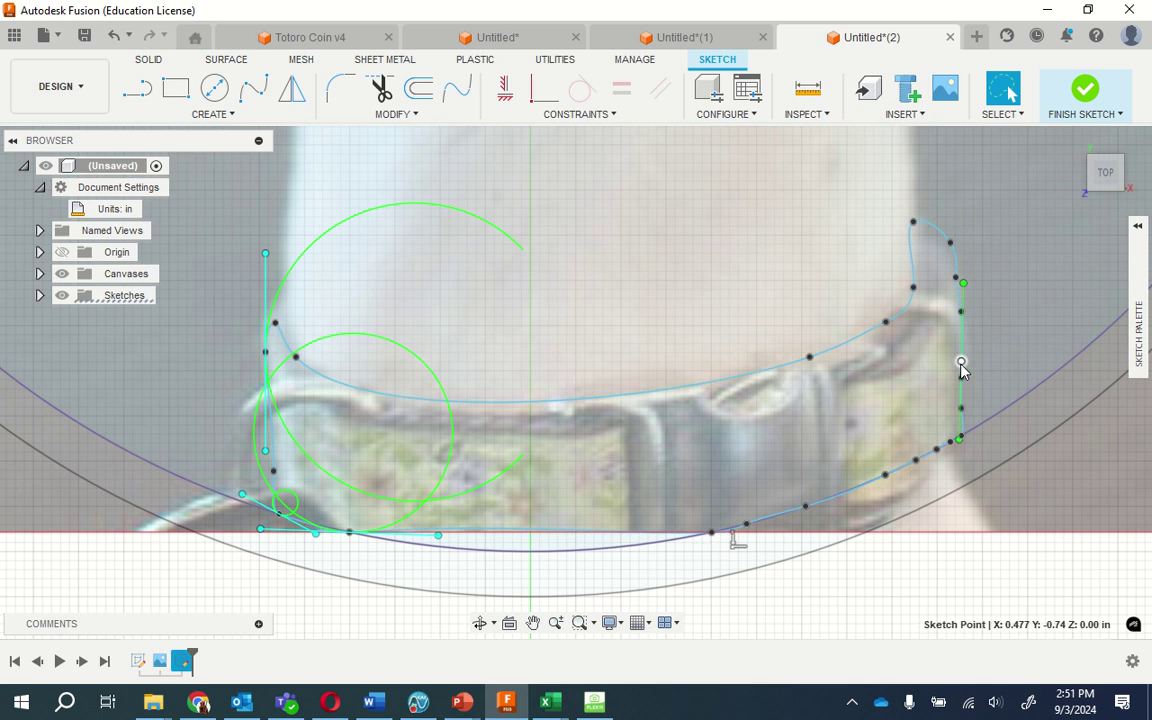
{"action": "left_click", "coordinate": [963, 287]}
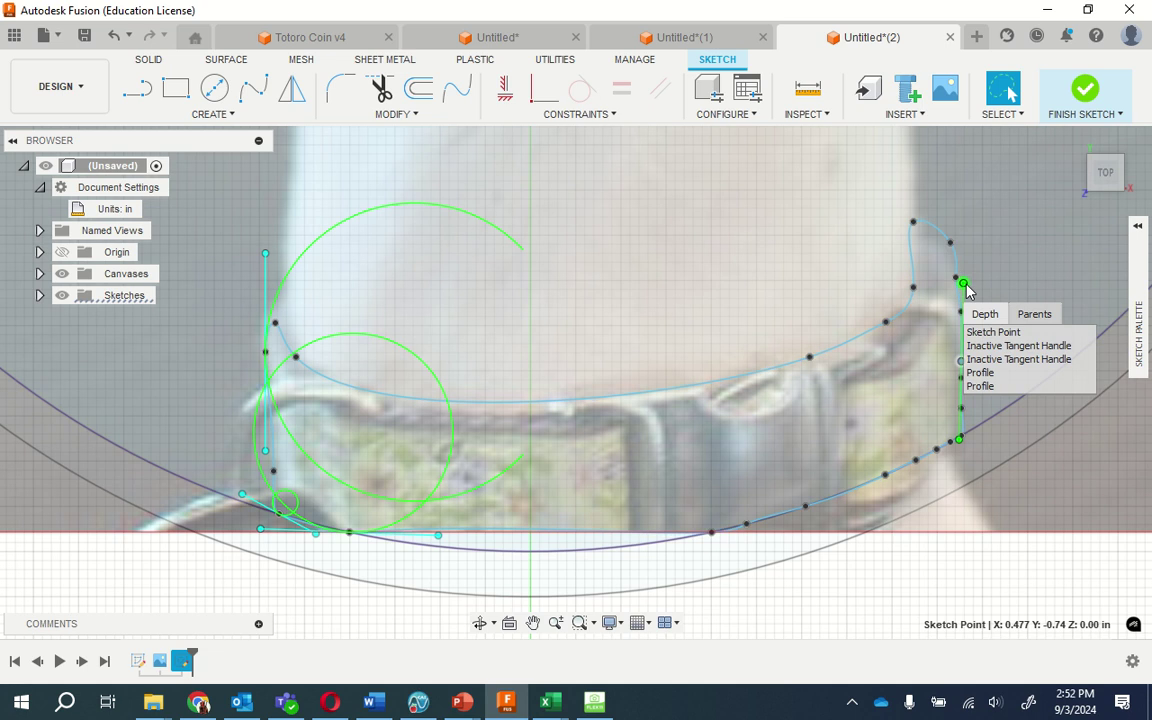
{"action": "left_click", "coordinate": [962, 286]}
{"action": "left_click_drag", "start_coordinate": [963, 287], "coordinate": [947, 205]}
{"action": "left_click", "coordinate": [958, 280]}
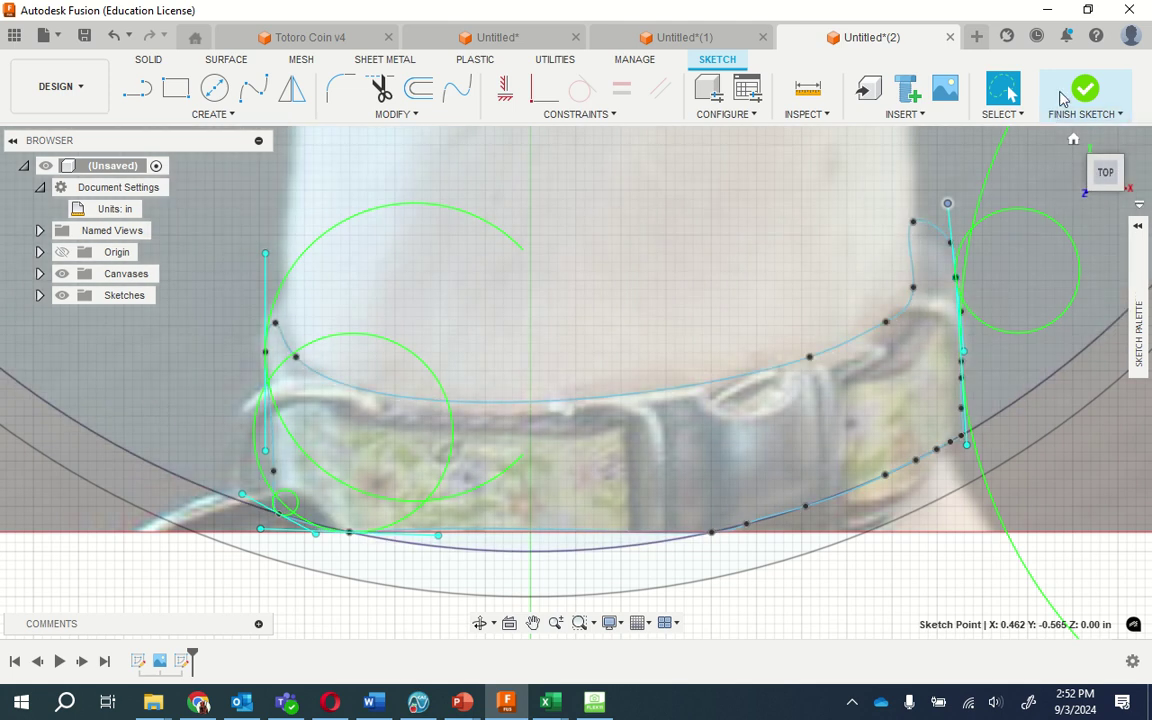
{"action": "left_click", "coordinate": [1072, 94]}
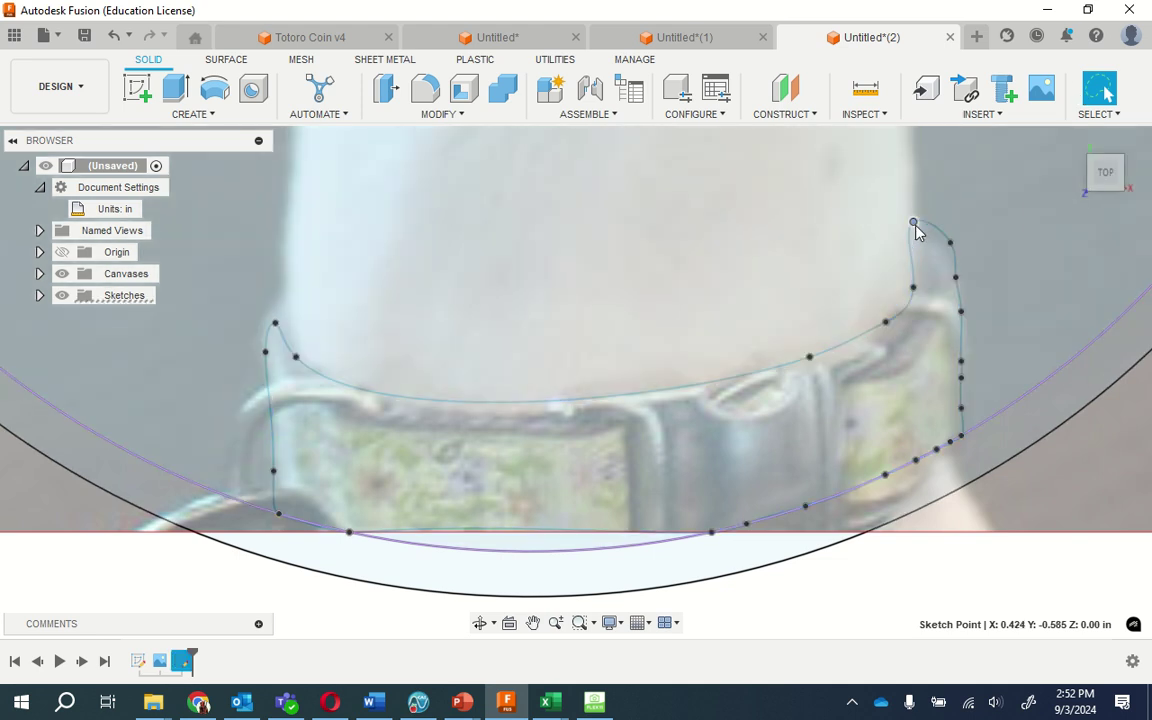
Edit the collar sketch, tilt the top-right tip's tangent nearly vertical, and finish it.
{"action": "right_click", "coordinate": [914, 225]}
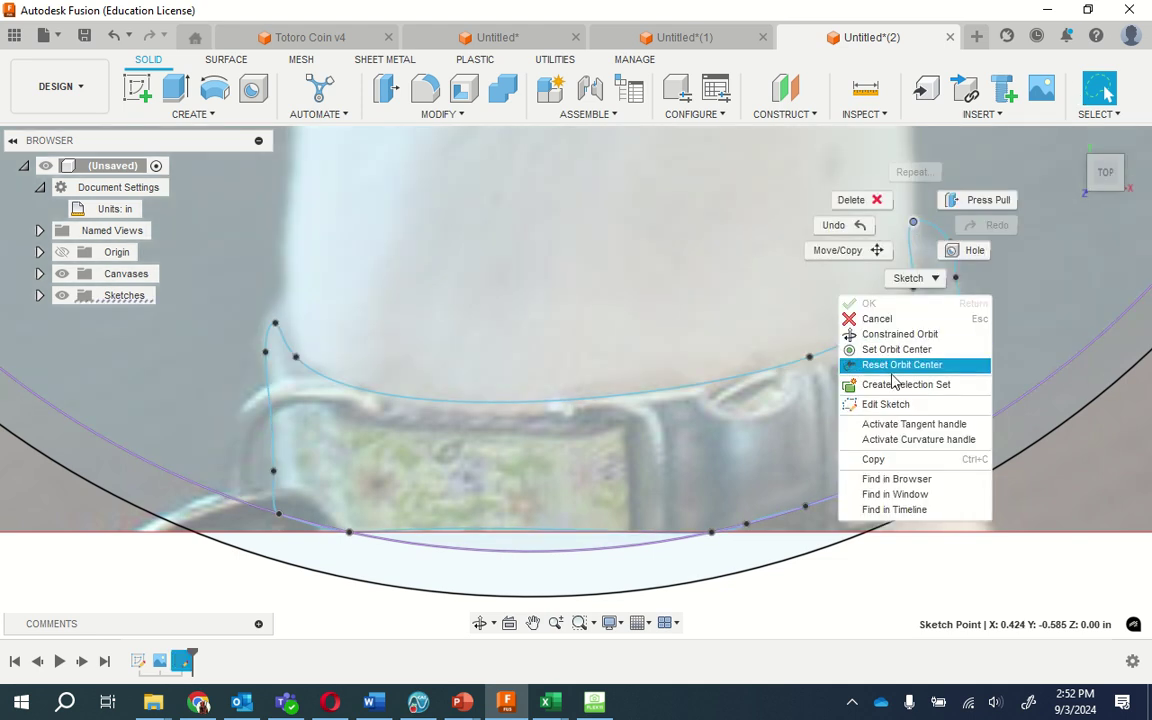
{"action": "left_click", "coordinate": [885, 404]}
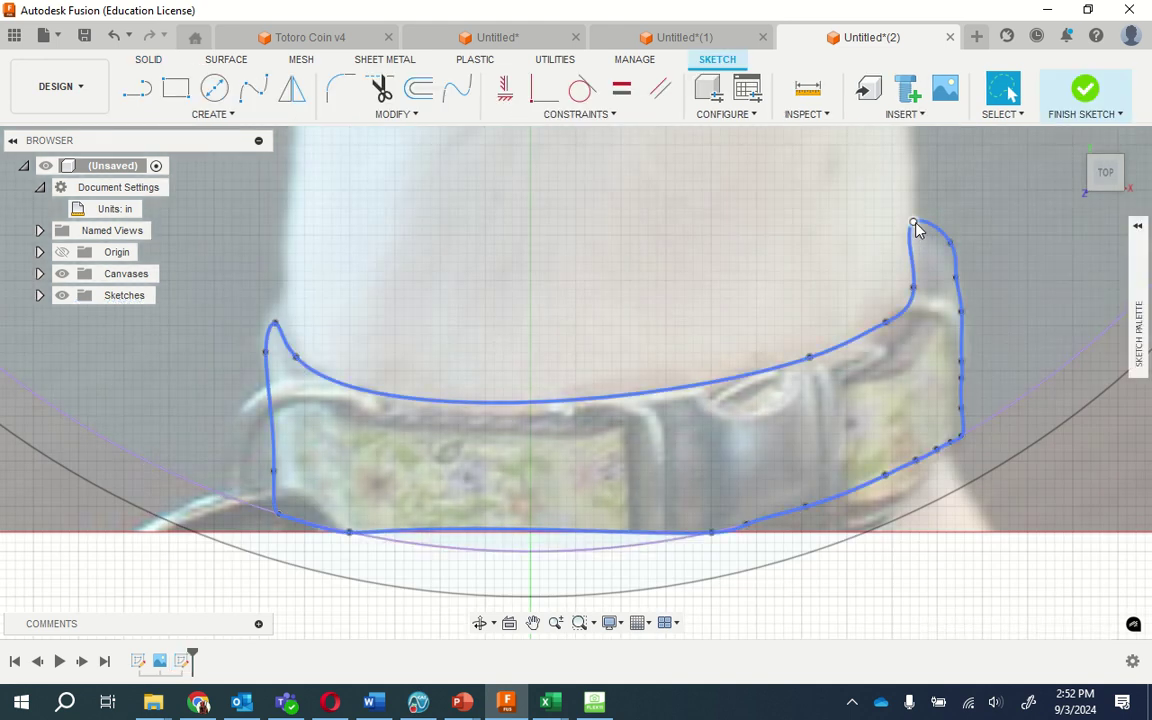
{"action": "left_click", "coordinate": [914, 224]}
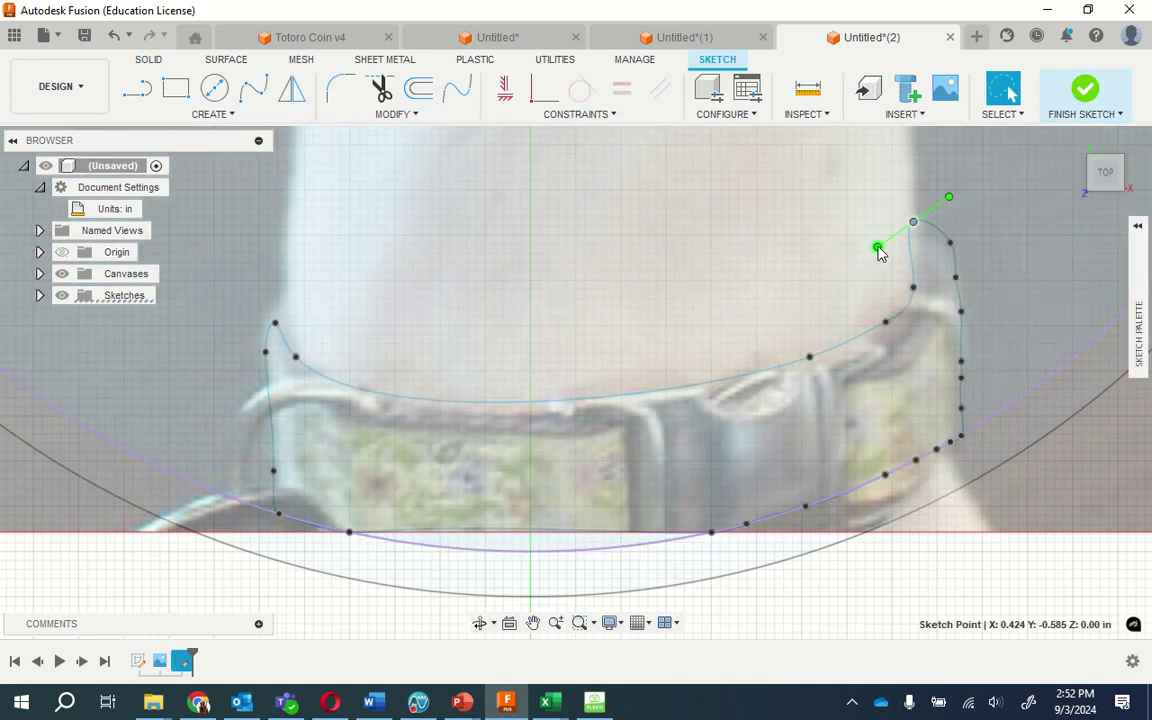
{"action": "left_click_drag", "start_coordinate": [885, 249], "coordinate": [919, 263]}
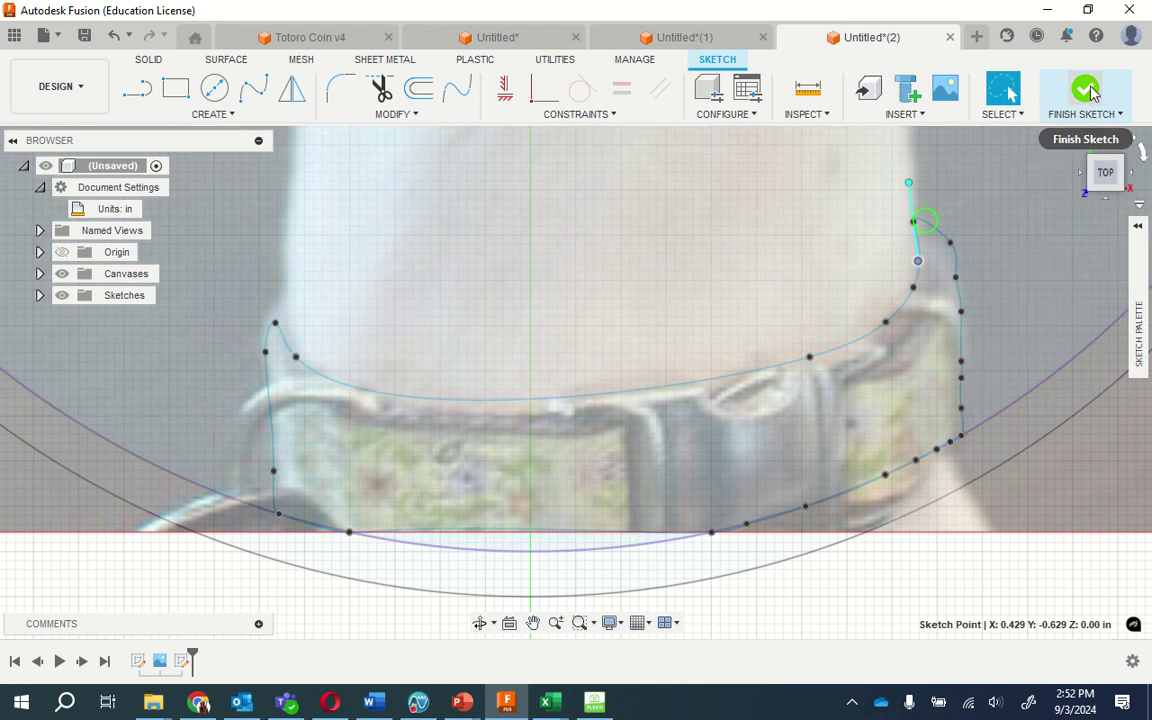
{"action": "left_click", "coordinate": [1090, 92]}
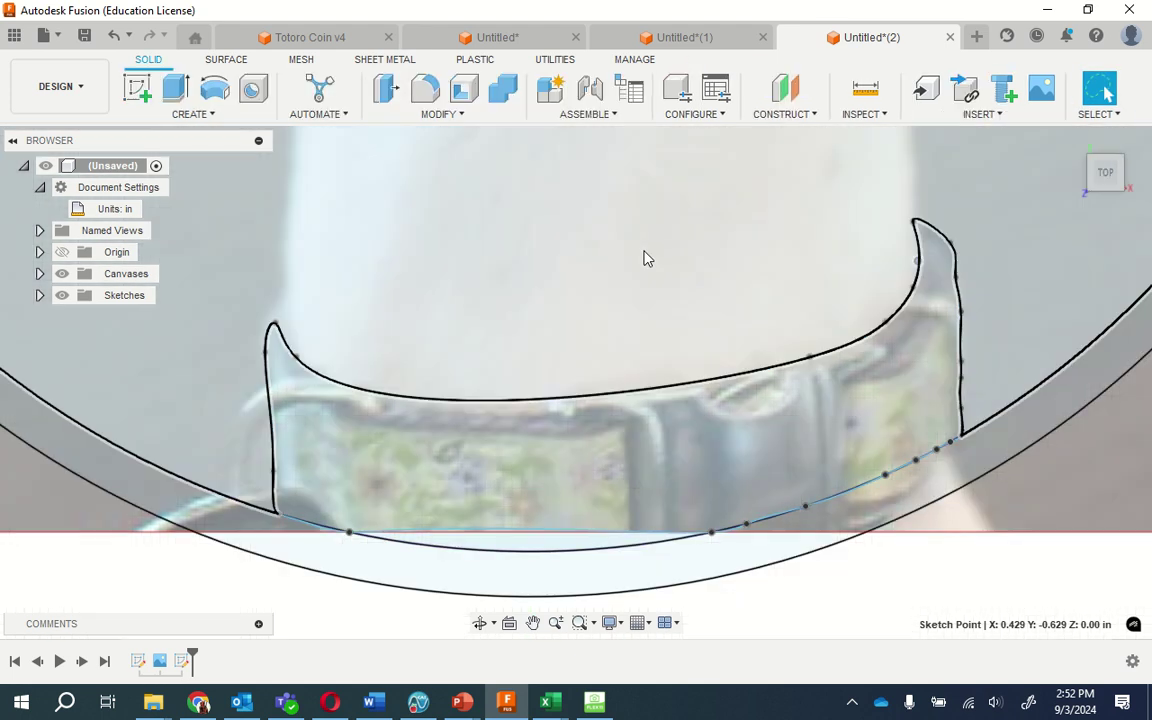
{"action": "scroll", "coordinate": [640, 258], "scroll_direction": "up", "scroll_amount": 2}
{"action": "scroll", "coordinate": [630, 258], "scroll_direction": "down", "scroll_amount": 6}
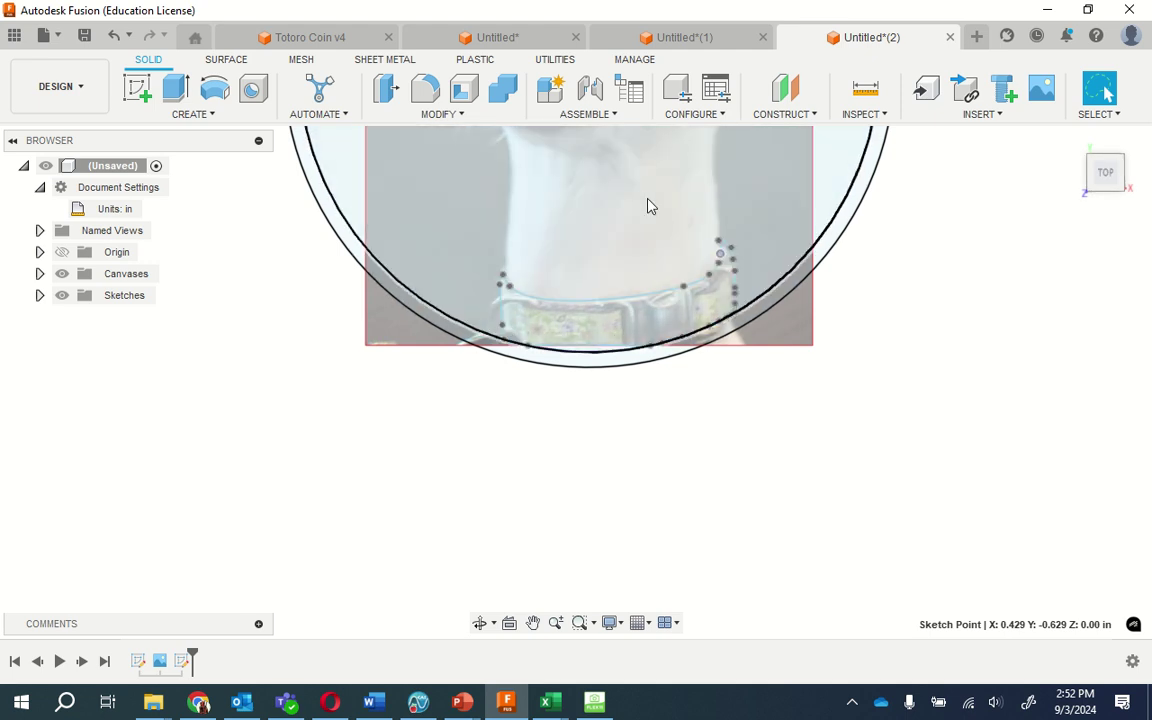
Switch to the Untitled*(1) design and zoom in on Totoro's leaf and head.
{"action": "left_click", "coordinate": [684, 37]}
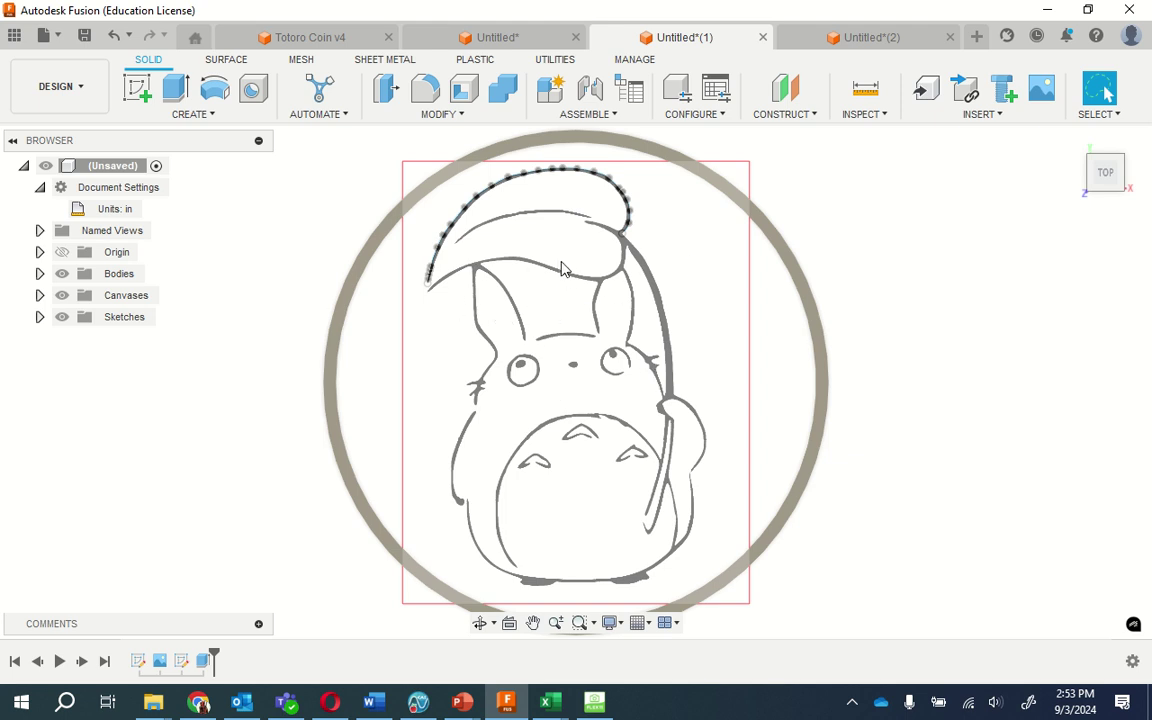
{"action": "scroll", "coordinate": [608, 246], "scroll_direction": "up", "scroll_amount": 5}
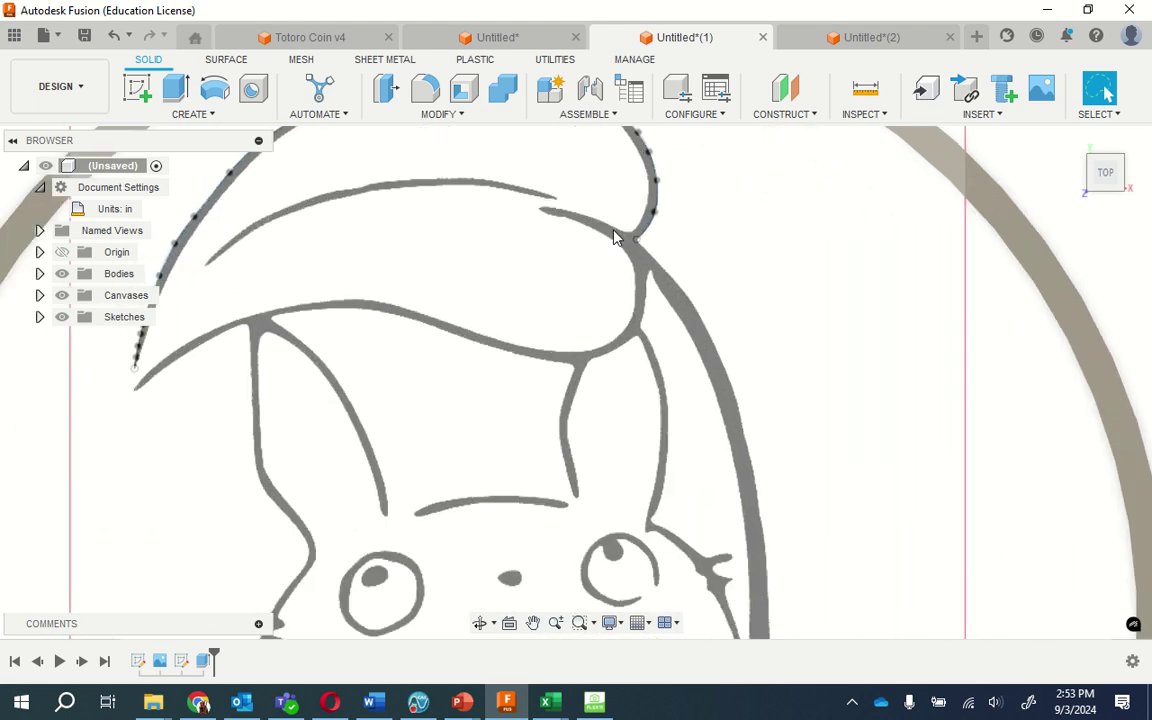
{"action": "scroll", "coordinate": [618, 234], "scroll_direction": "up", "scroll_amount": 5}
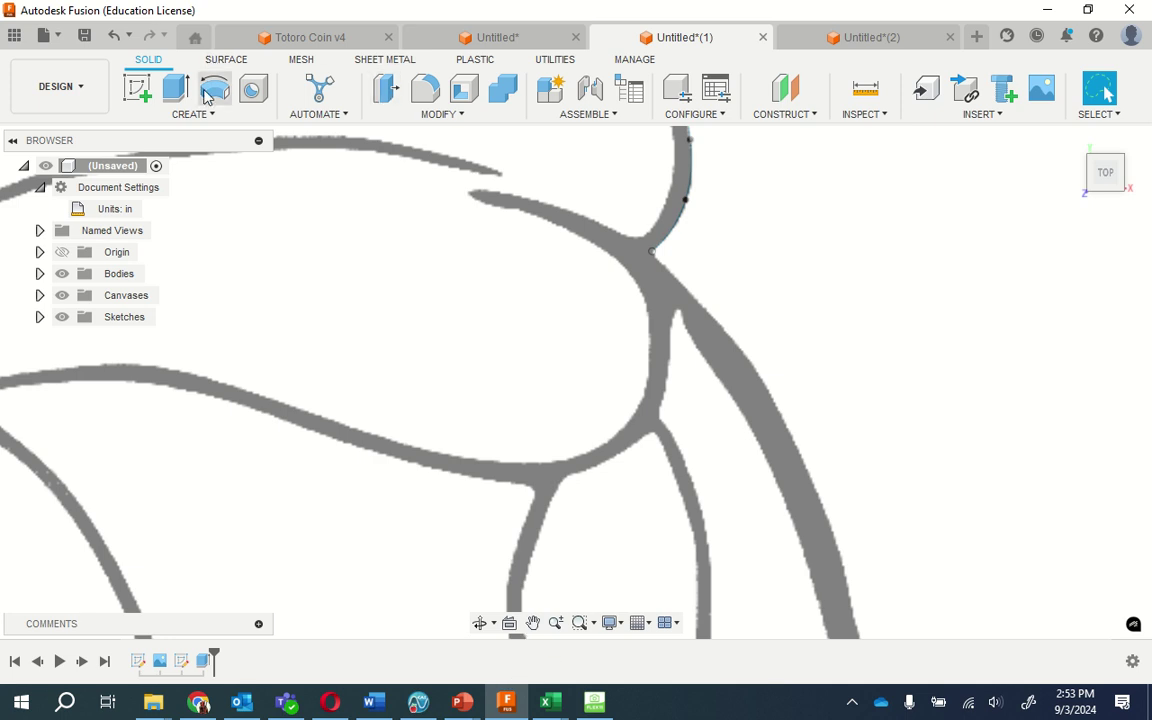
Create a new sketch on the top plane.
{"action": "left_click", "coordinate": [141, 91]}
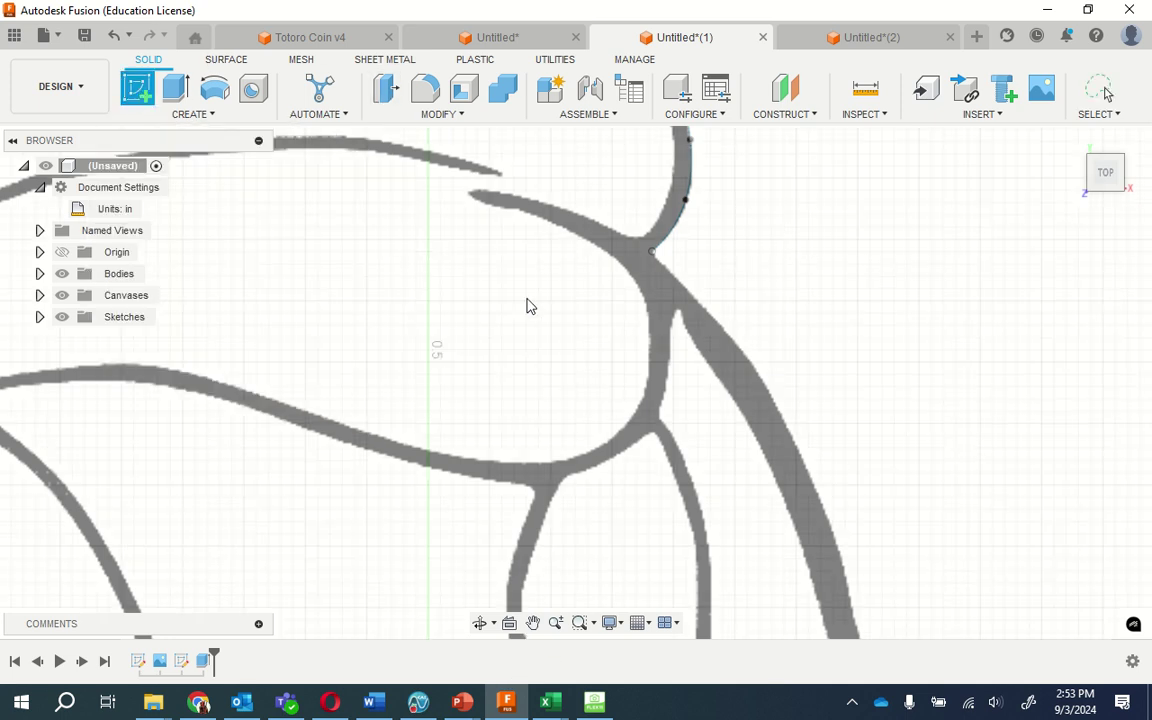
{"action": "left_click", "coordinate": [472, 265]}
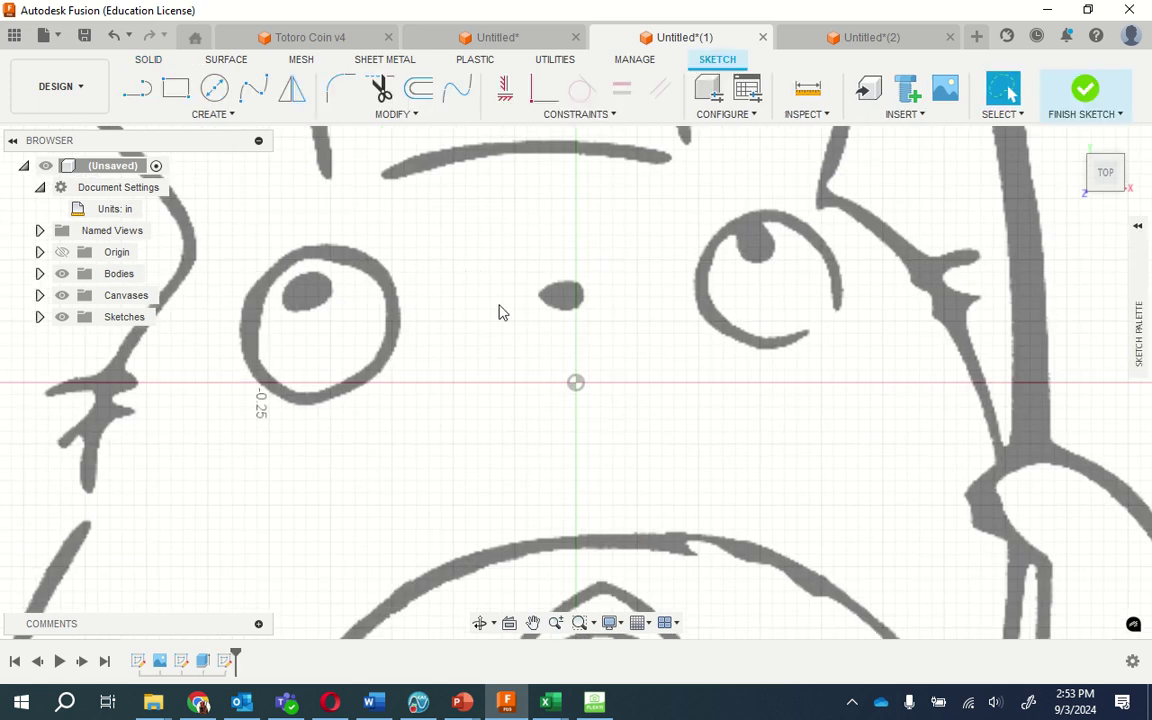
{"action": "scroll", "coordinate": [527, 224], "scroll_direction": "up", "scroll_amount": 3}
{"action": "scroll", "coordinate": [527, 224], "scroll_direction": "down", "scroll_amount": 3}
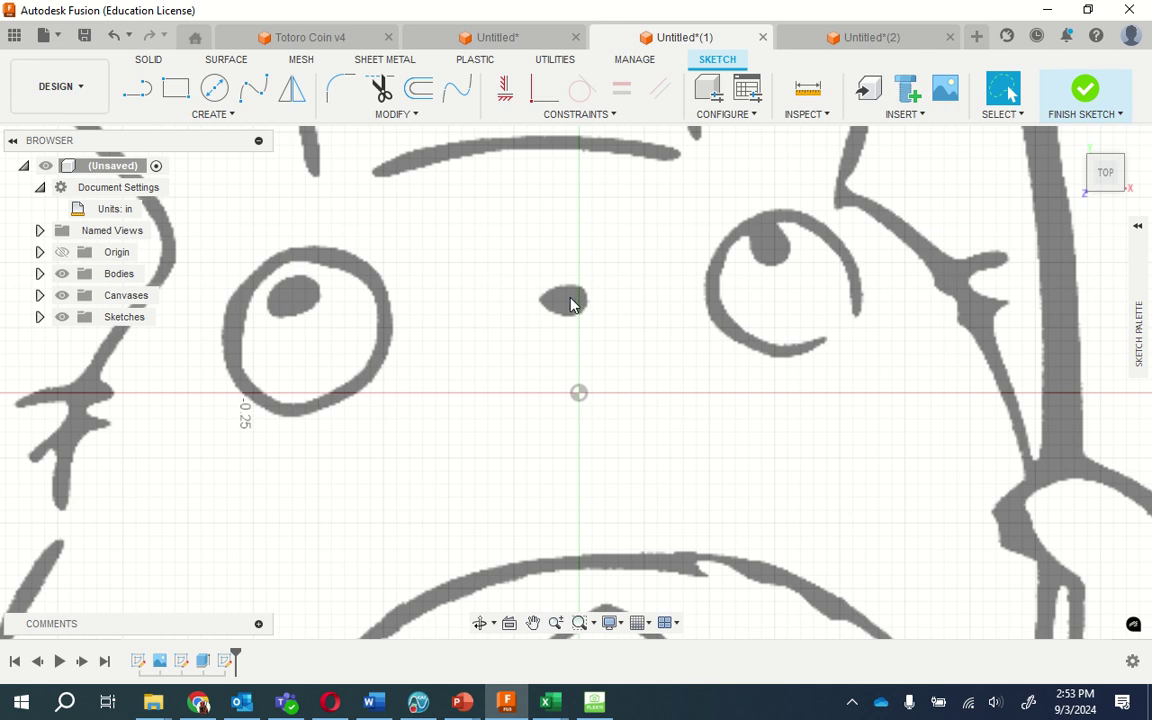
Draw a fit-point spline along the nose's left edge, bottom, and right side.
{"action": "left_click", "coordinate": [252, 90]}
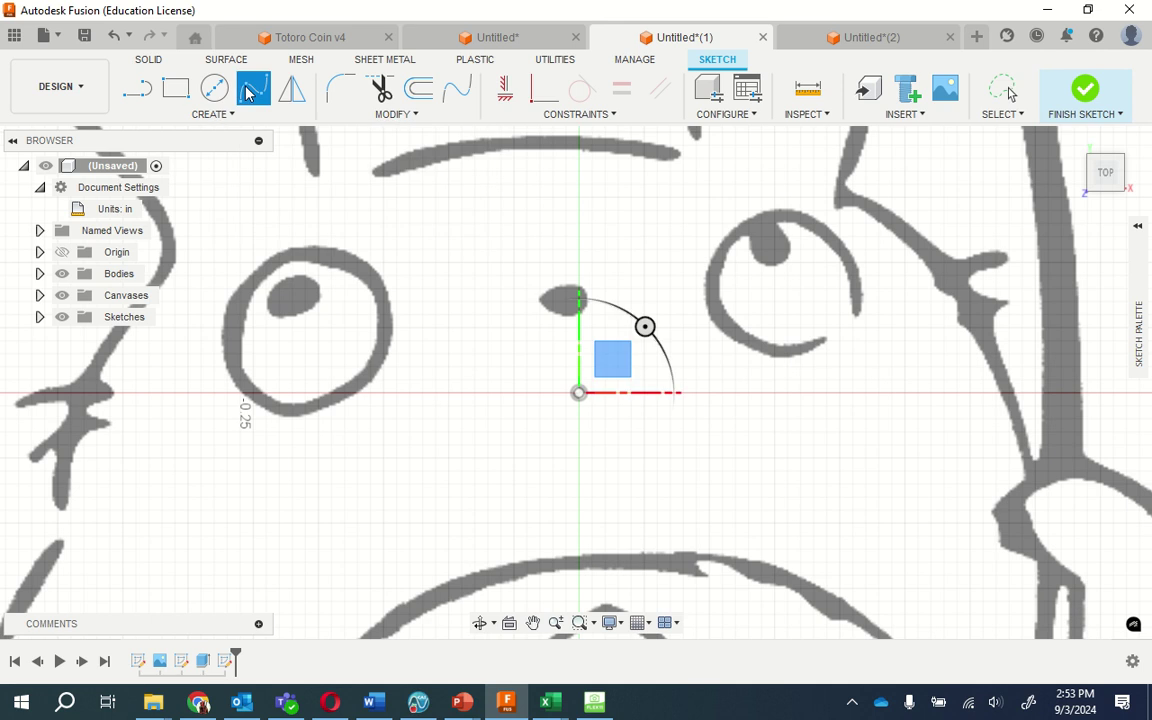
{"action": "left_click", "coordinate": [540, 301]}
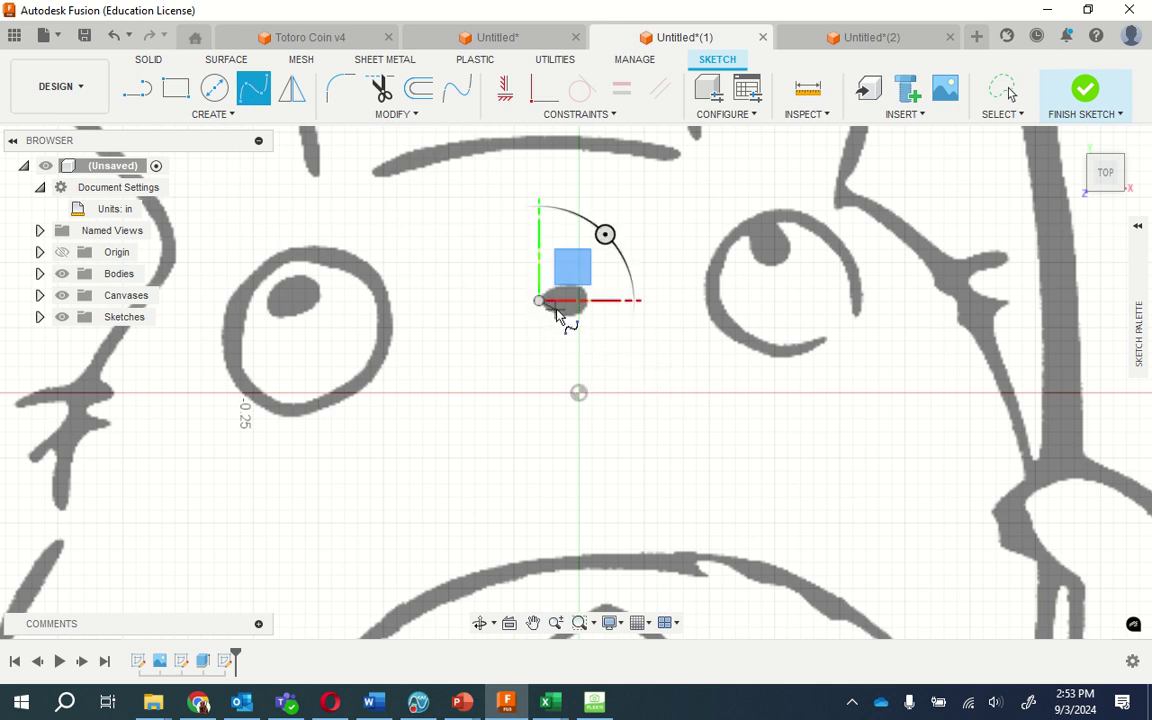
{"action": "scroll", "coordinate": [558, 316], "scroll_direction": "up", "scroll_amount": 4}
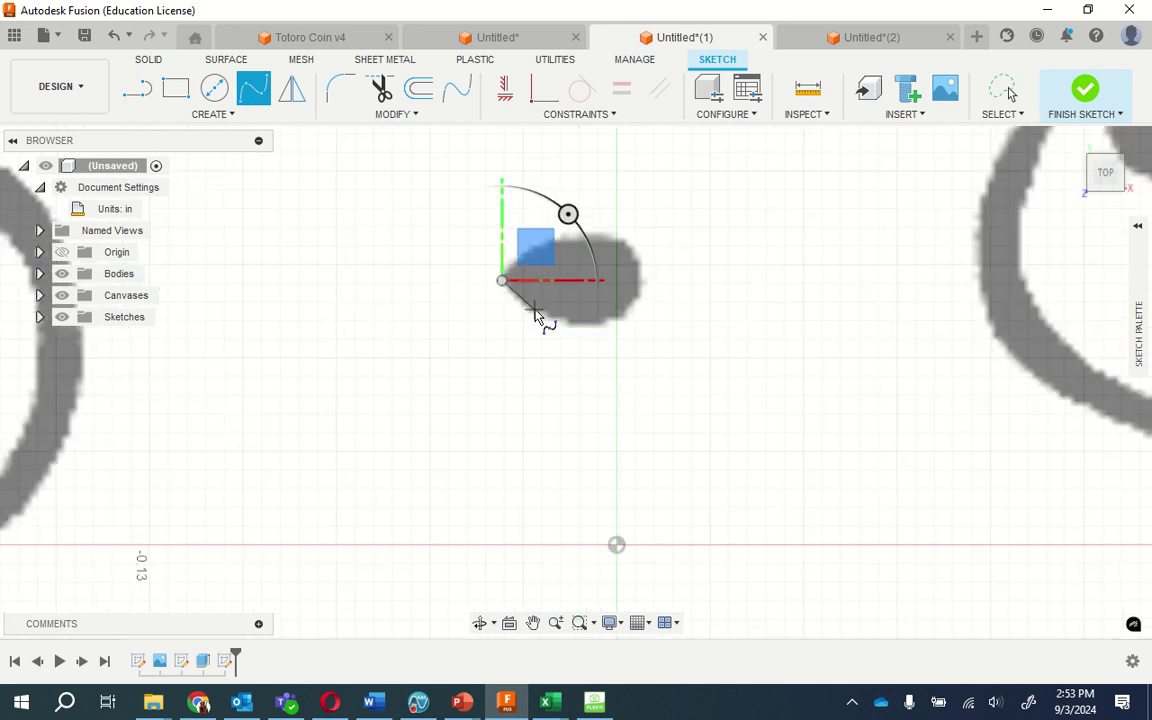
{"action": "left_click", "coordinate": [530, 308]}
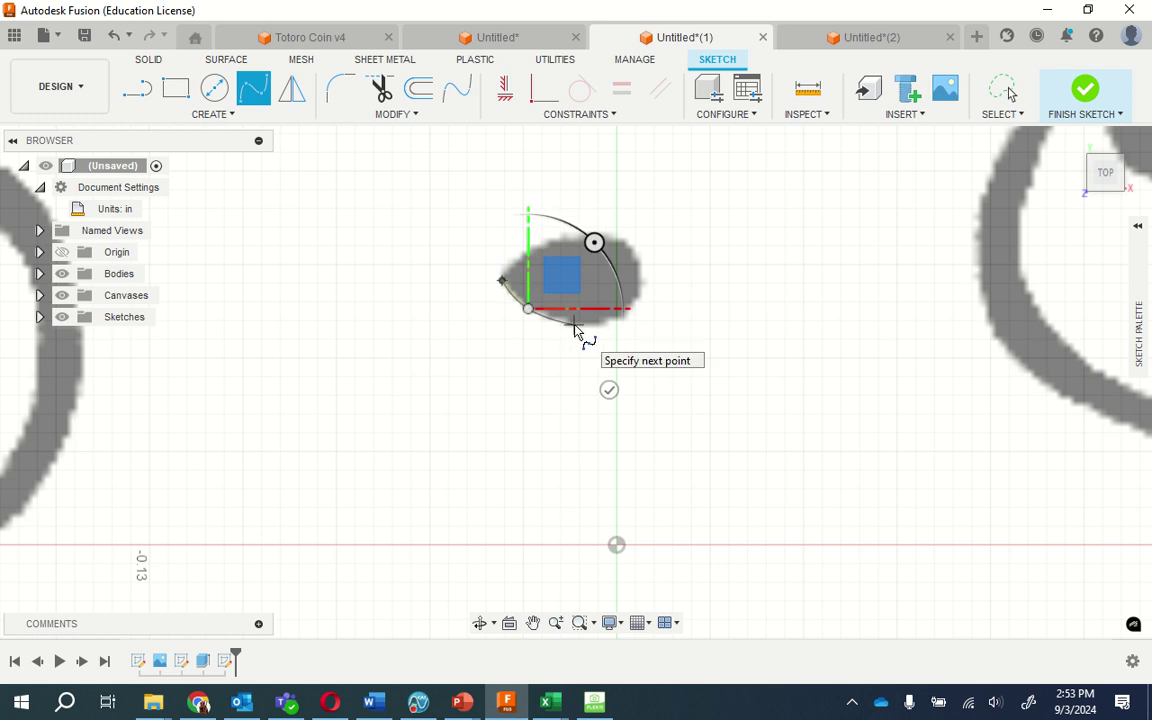
{"action": "left_click", "coordinate": [574, 324]}
{"action": "left_click", "coordinate": [623, 311]}
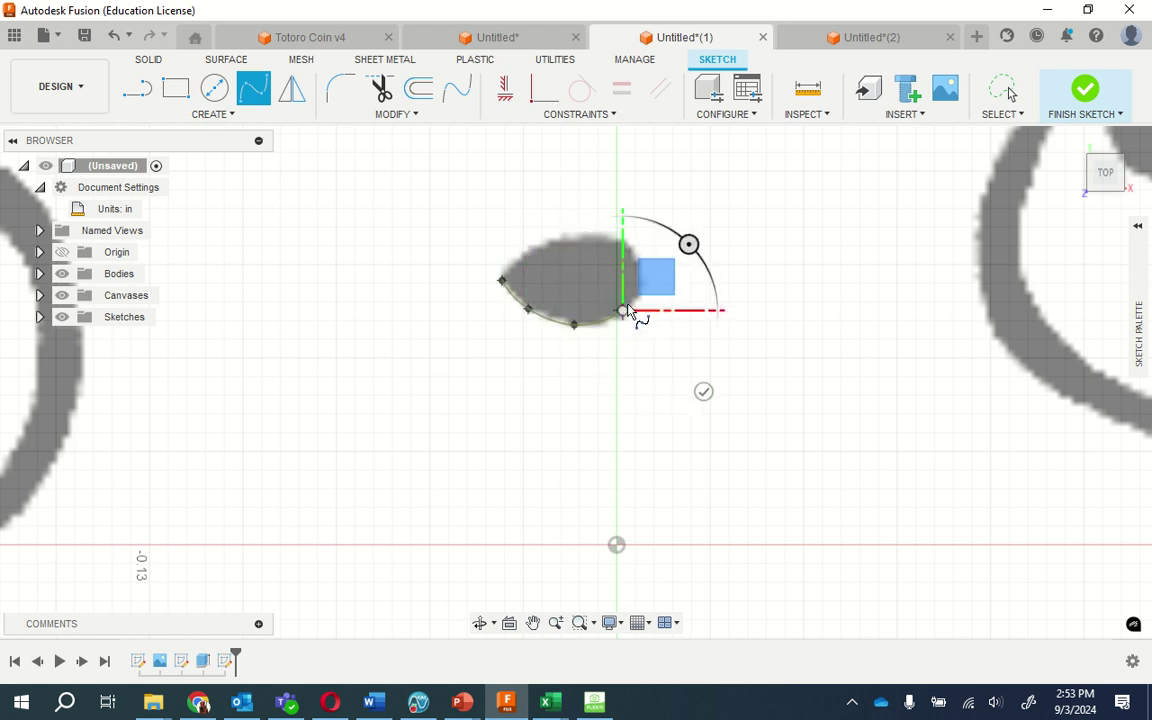
{"action": "left_click", "coordinate": [639, 288]}
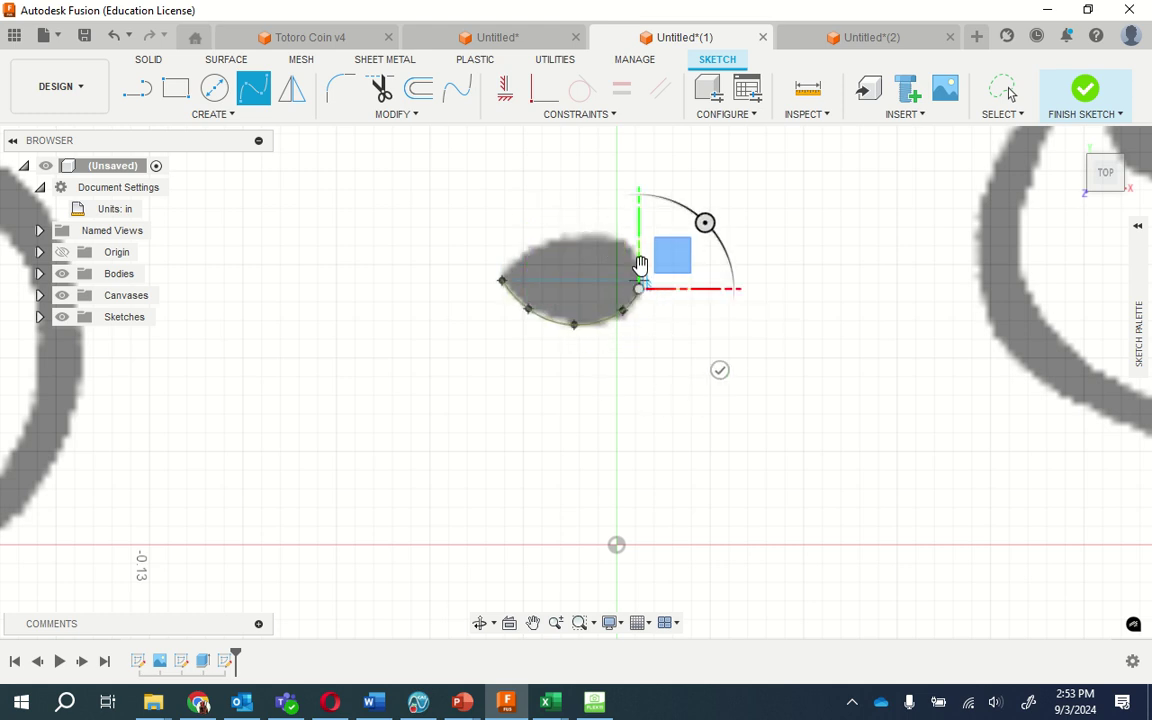
{"action": "scroll", "coordinate": [637, 252], "scroll_direction": "down", "scroll_amount": 2}
{"action": "scroll", "coordinate": [637, 252], "scroll_direction": "up", "scroll_amount": 6}
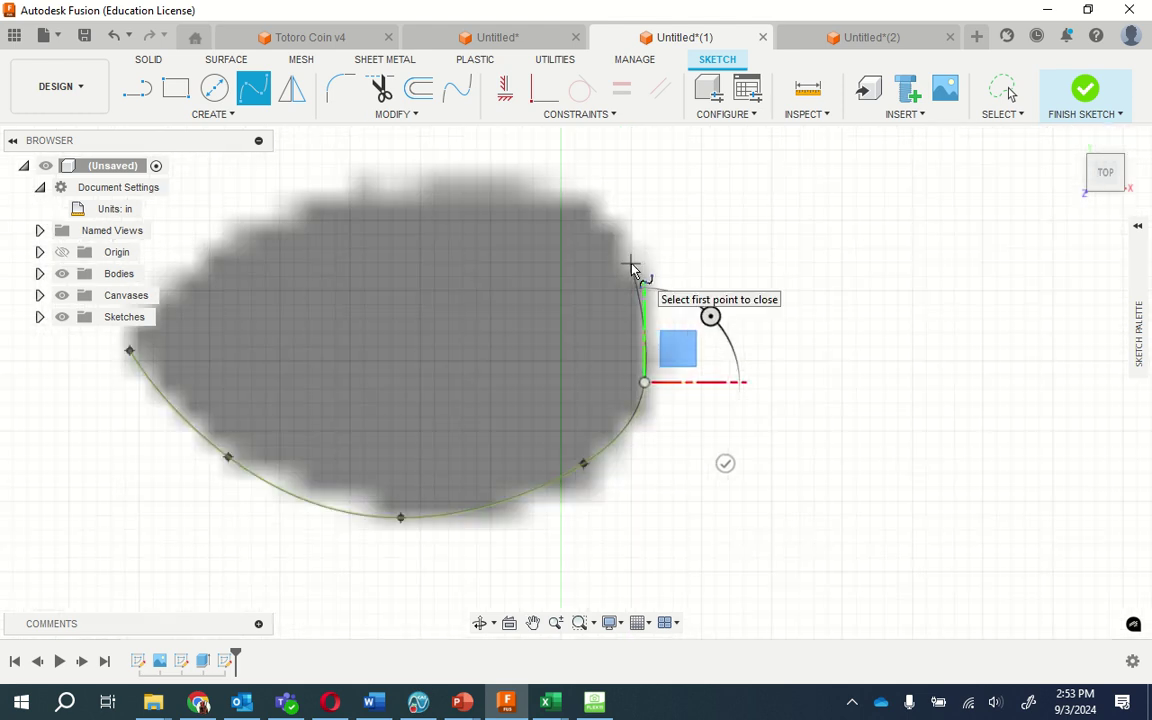
Continue the spline over the nose's top, close the loop, and finish the sketch.
{"action": "left_click", "coordinate": [630, 253]}
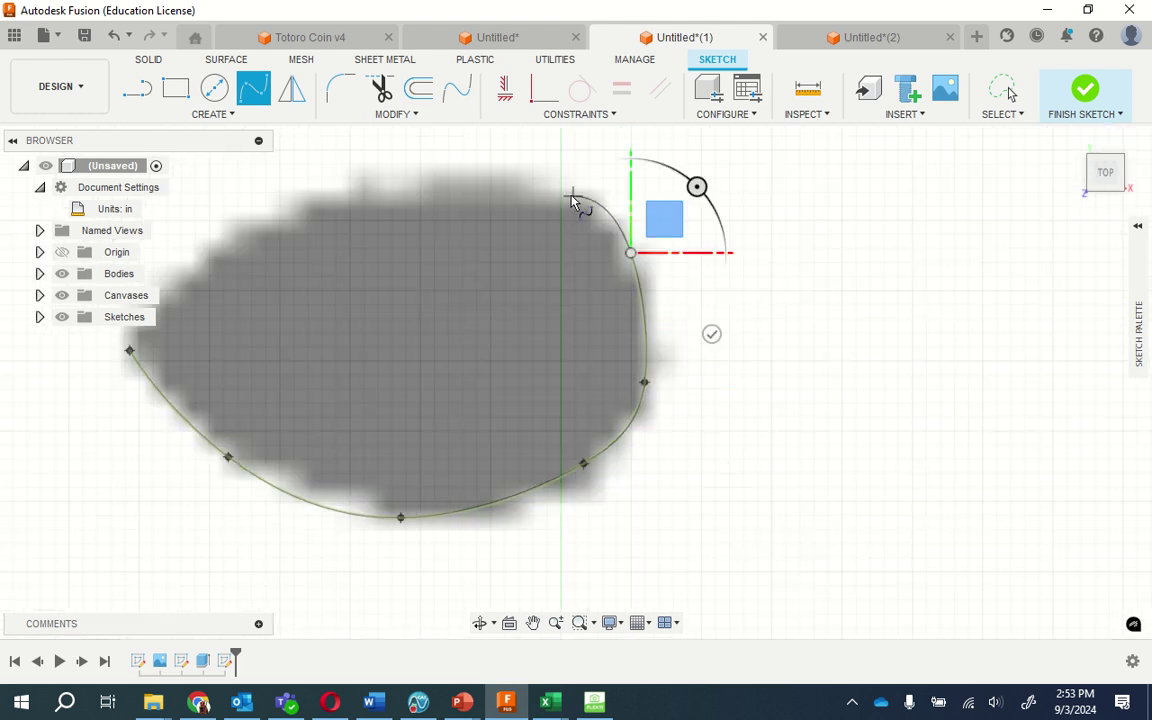
{"action": "left_click", "coordinate": [514, 187]}
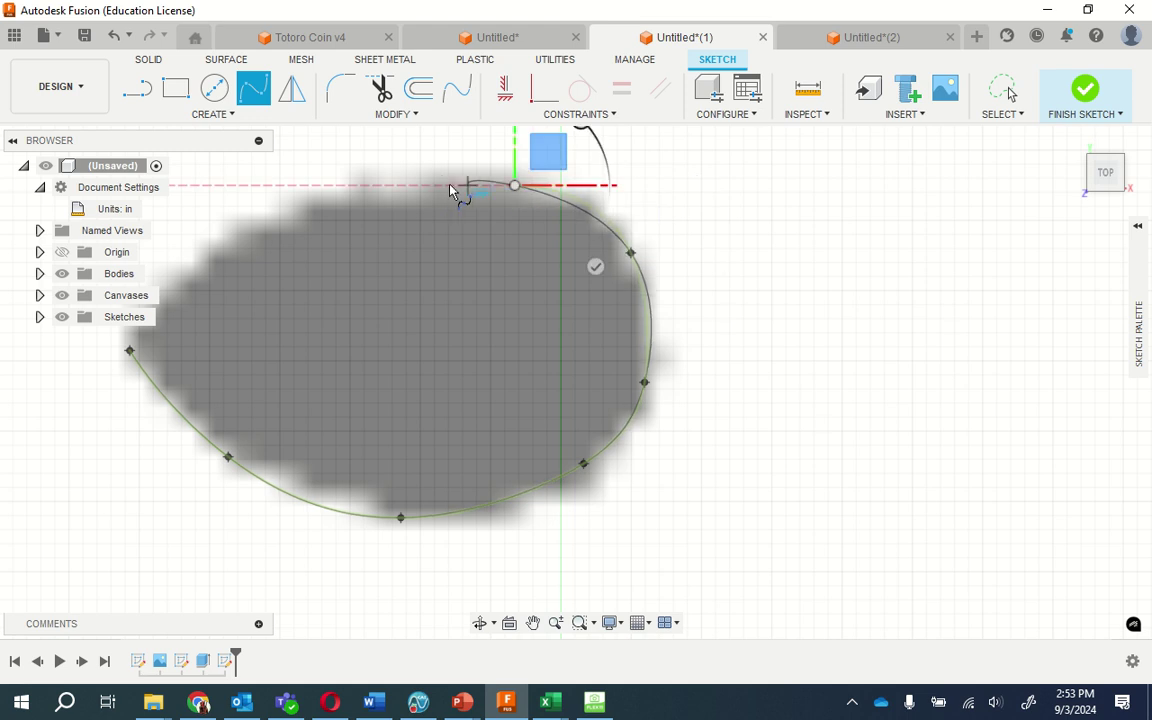
{"action": "left_click", "coordinate": [243, 221]}
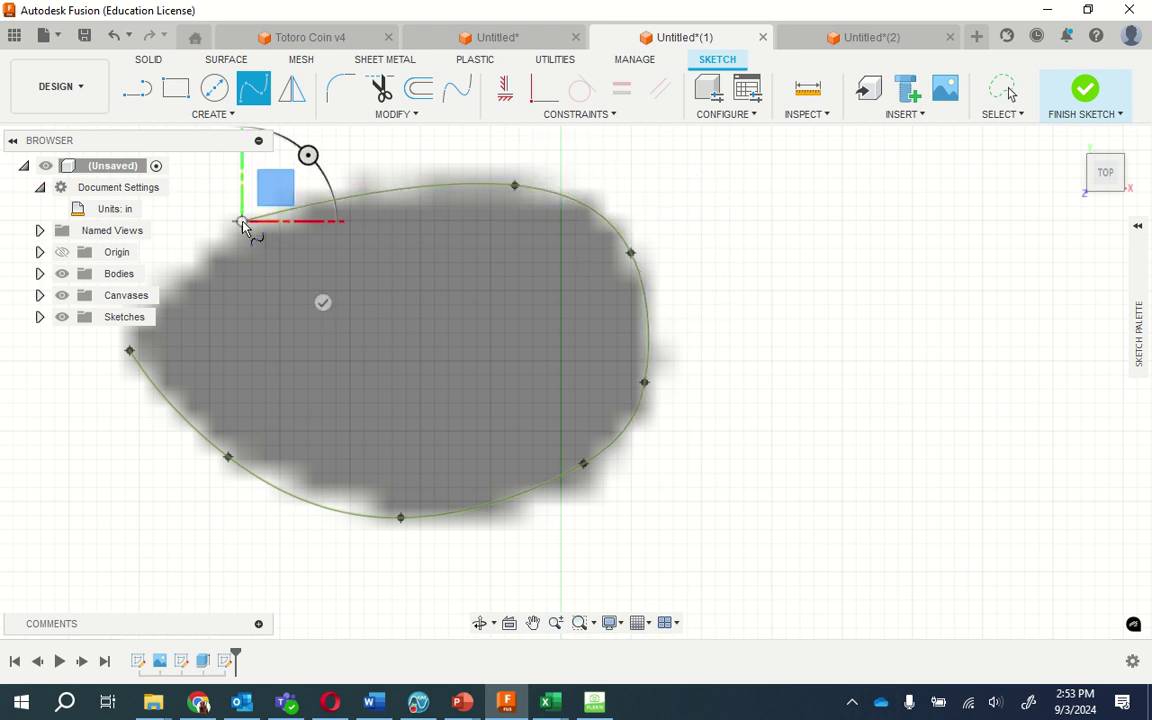
{"action": "left_click", "coordinate": [128, 351]}
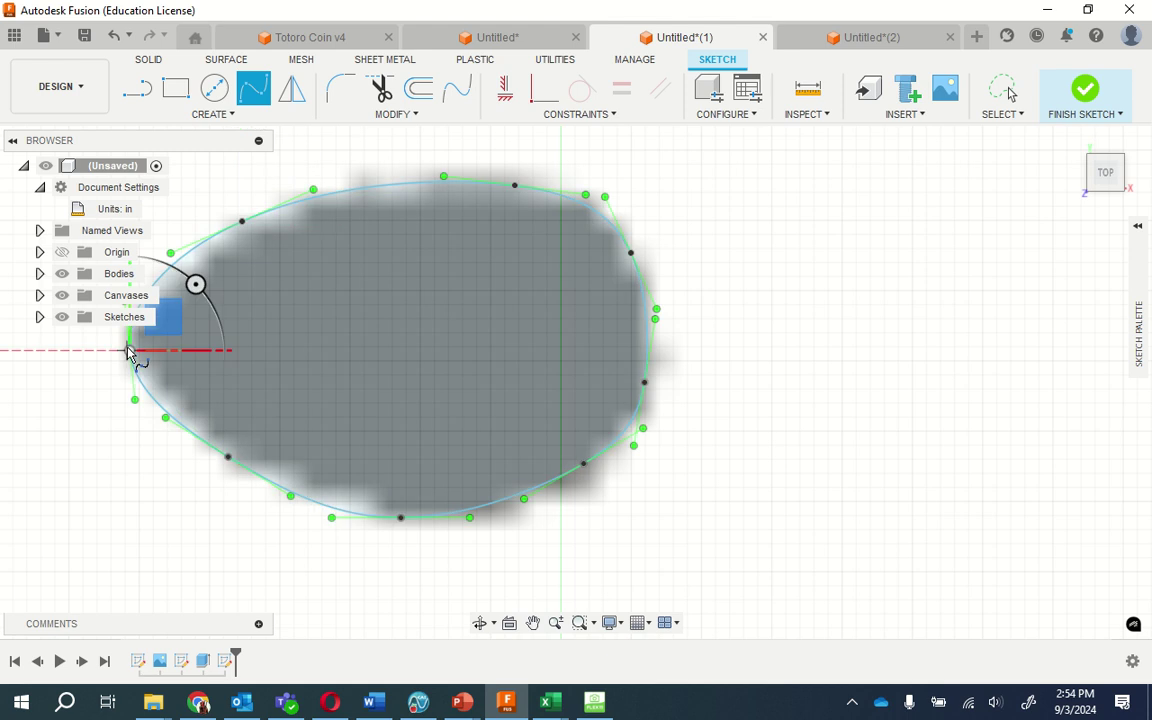
{"action": "left_click", "coordinate": [1085, 94]}
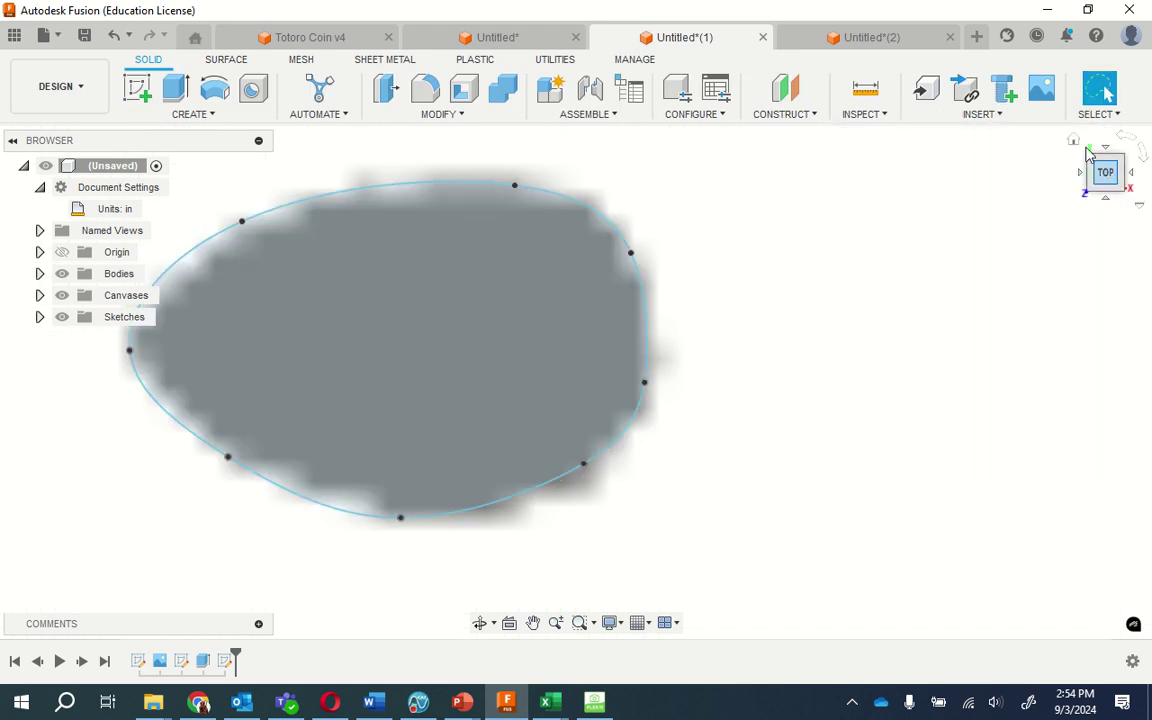
{"action": "left_click", "coordinate": [1108, 166]}
{"action": "left_click", "coordinate": [1108, 164]}
{"action": "scroll", "coordinate": [588, 364], "scroll_direction": "up", "scroll_amount": 10}
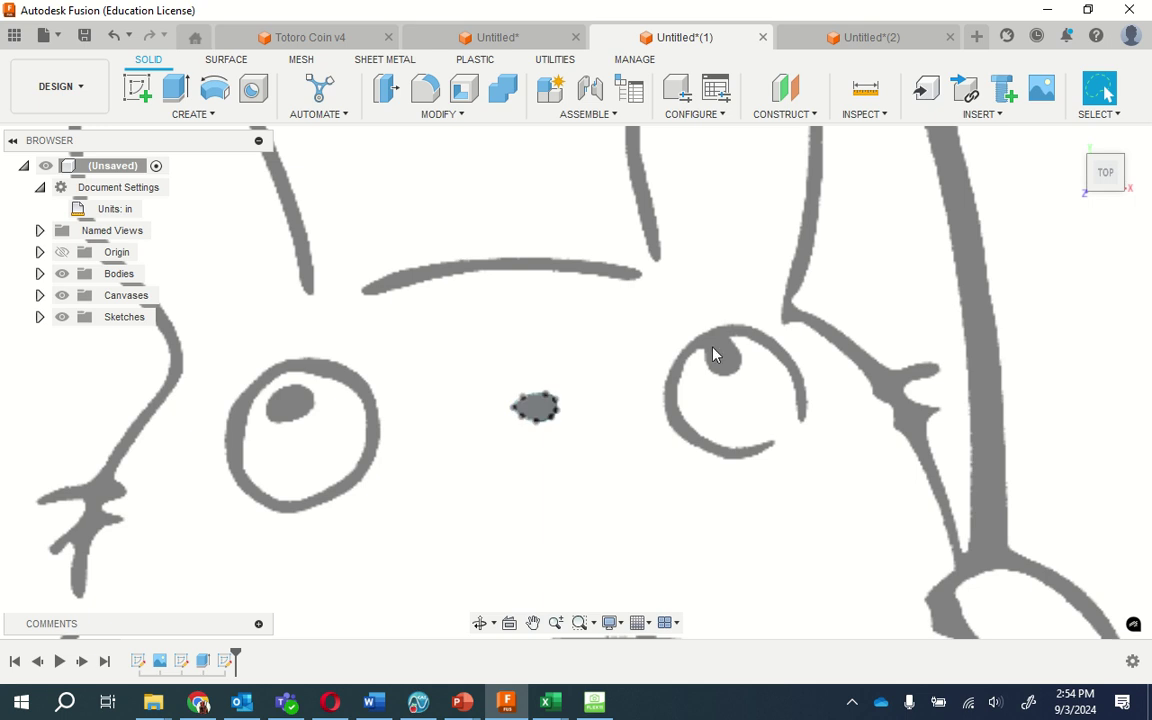
{"action": "scroll", "coordinate": [479, 332], "scroll_direction": "up", "scroll_amount": 5}
{"action": "scroll", "coordinate": [479, 332], "scroll_direction": "down", "scroll_amount": 10}
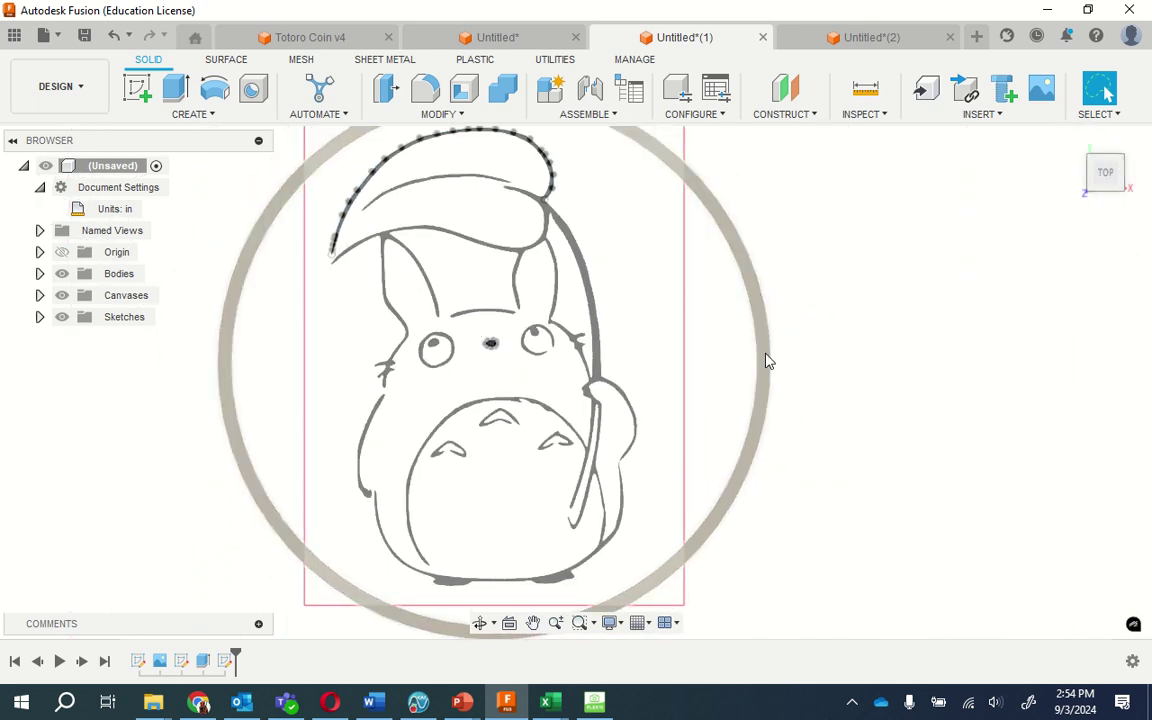
{"action": "left_click", "coordinate": [1074, 143]}
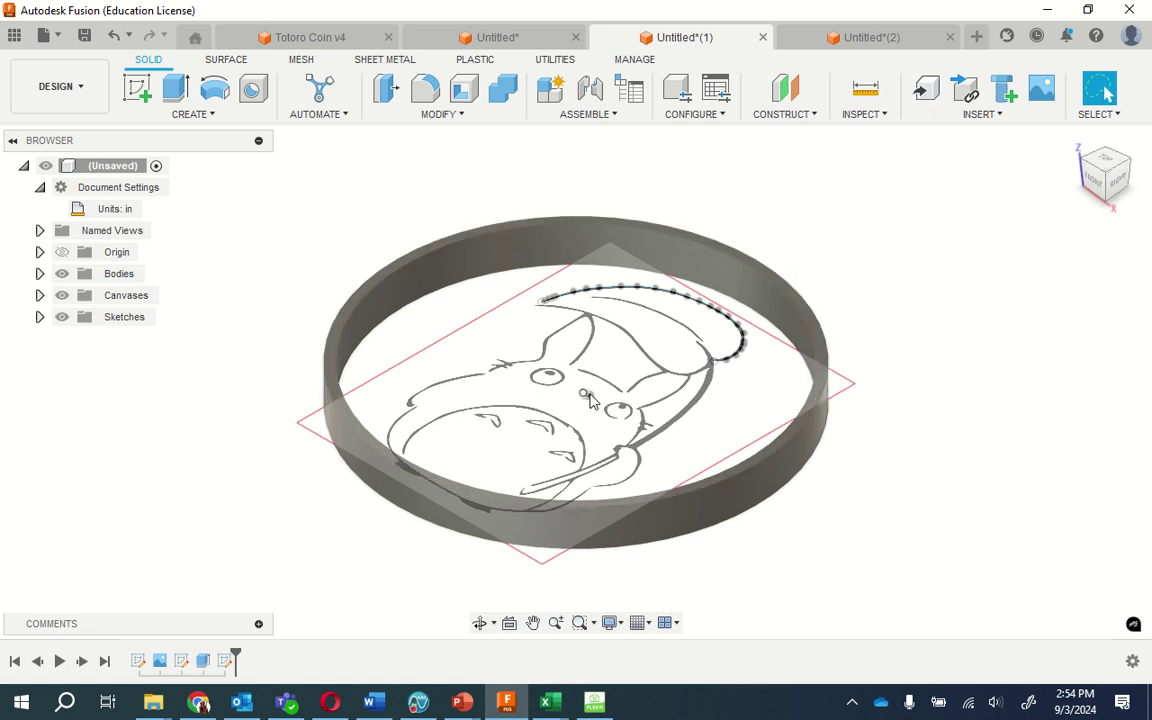
{"action": "left_click", "coordinate": [587, 395]}
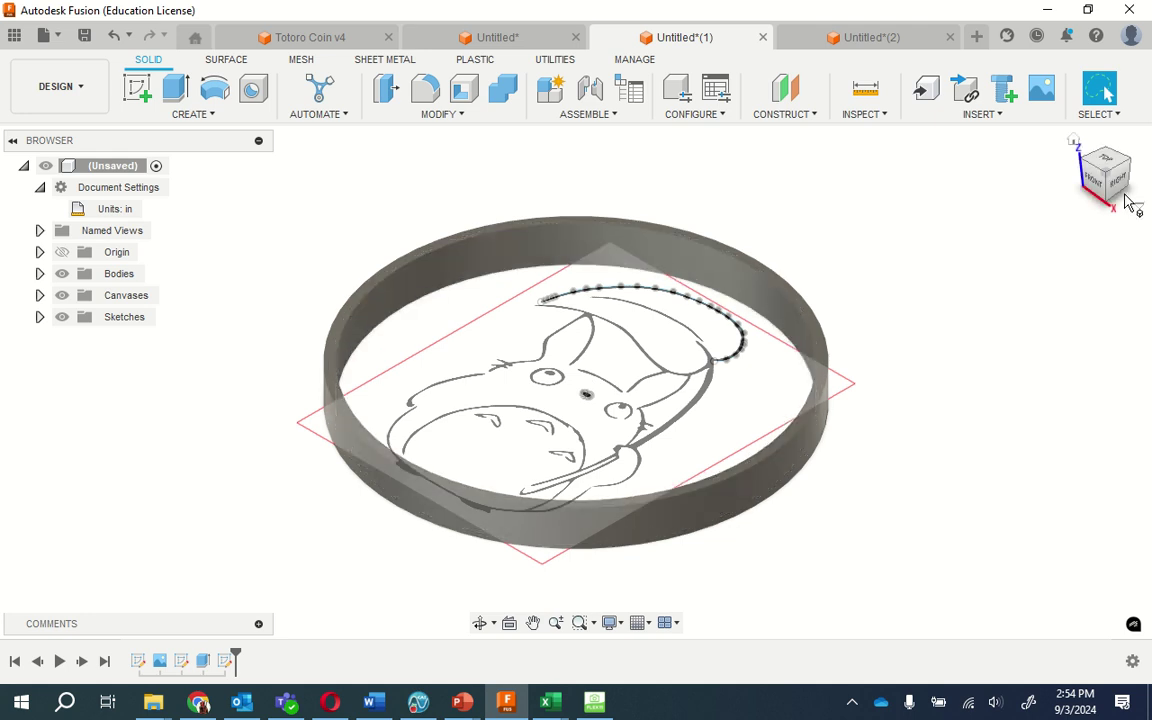
From the top view, Press Pull the nose profile to a 0.19 in distance.
{"action": "left_click", "coordinate": [1107, 165]}
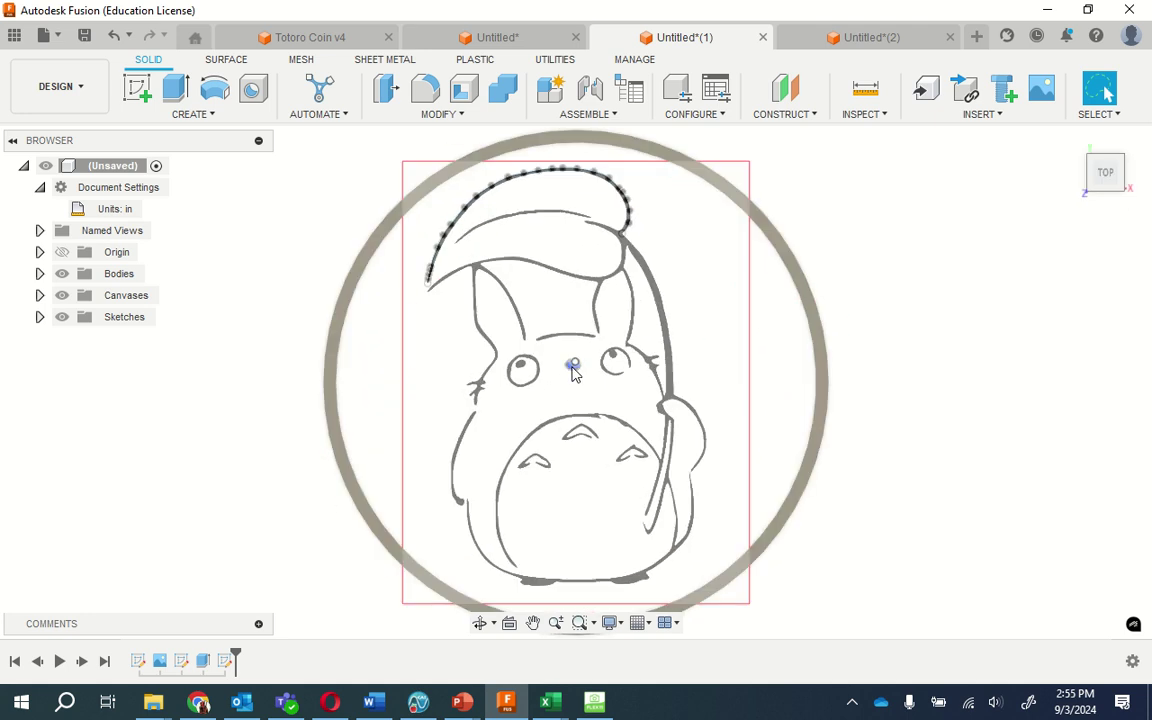
{"action": "scroll", "coordinate": [575, 372], "scroll_direction": "down", "scroll_amount": 2}
{"action": "scroll", "coordinate": [575, 372], "scroll_direction": "up", "scroll_amount": 10}
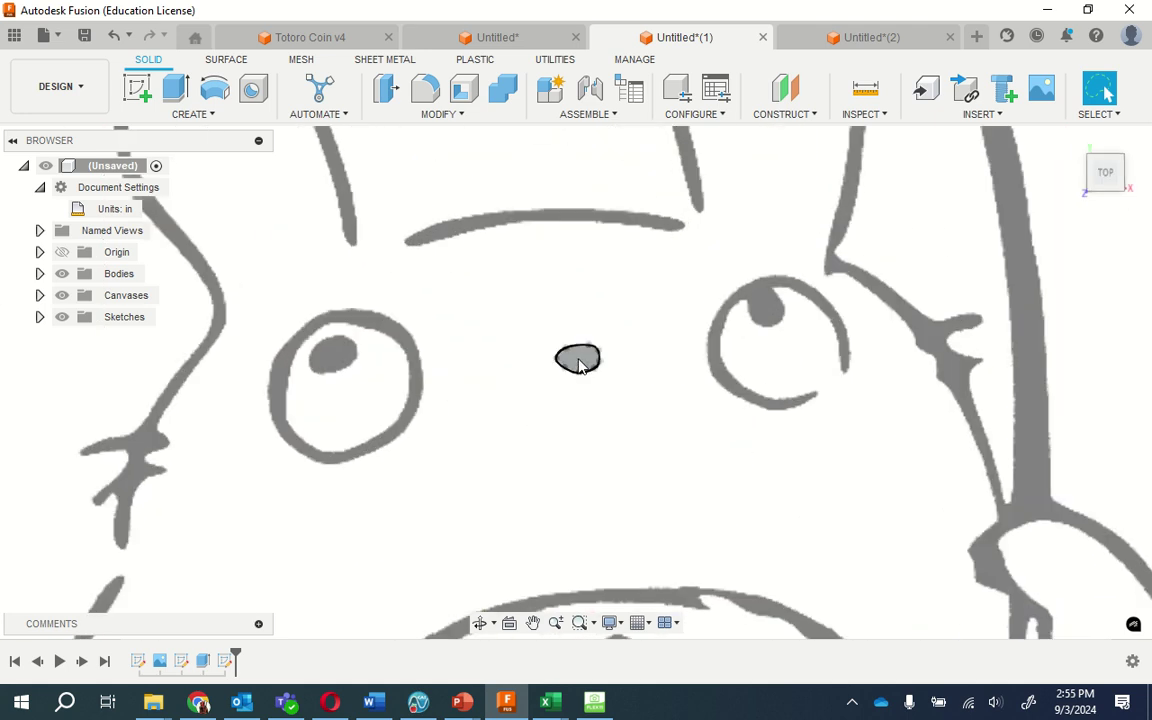
{"action": "left_click", "coordinate": [580, 365]}
{"action": "right_click", "coordinate": [580, 365]}
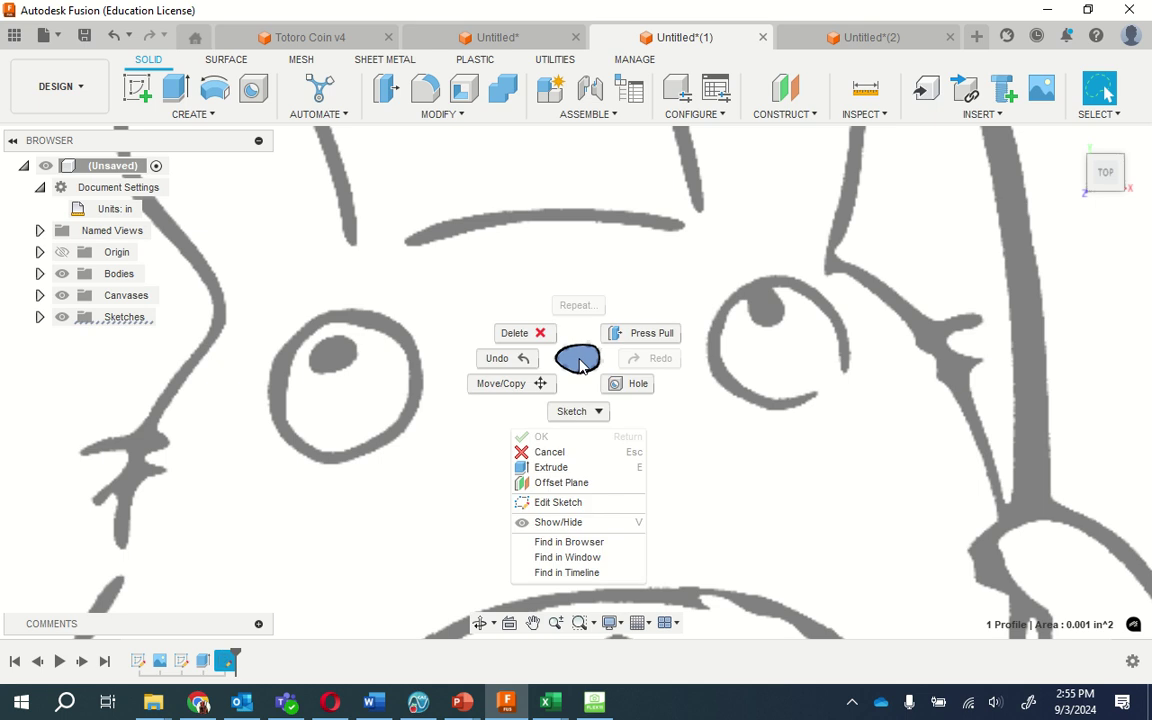
{"action": "left_click", "coordinate": [638, 335]}
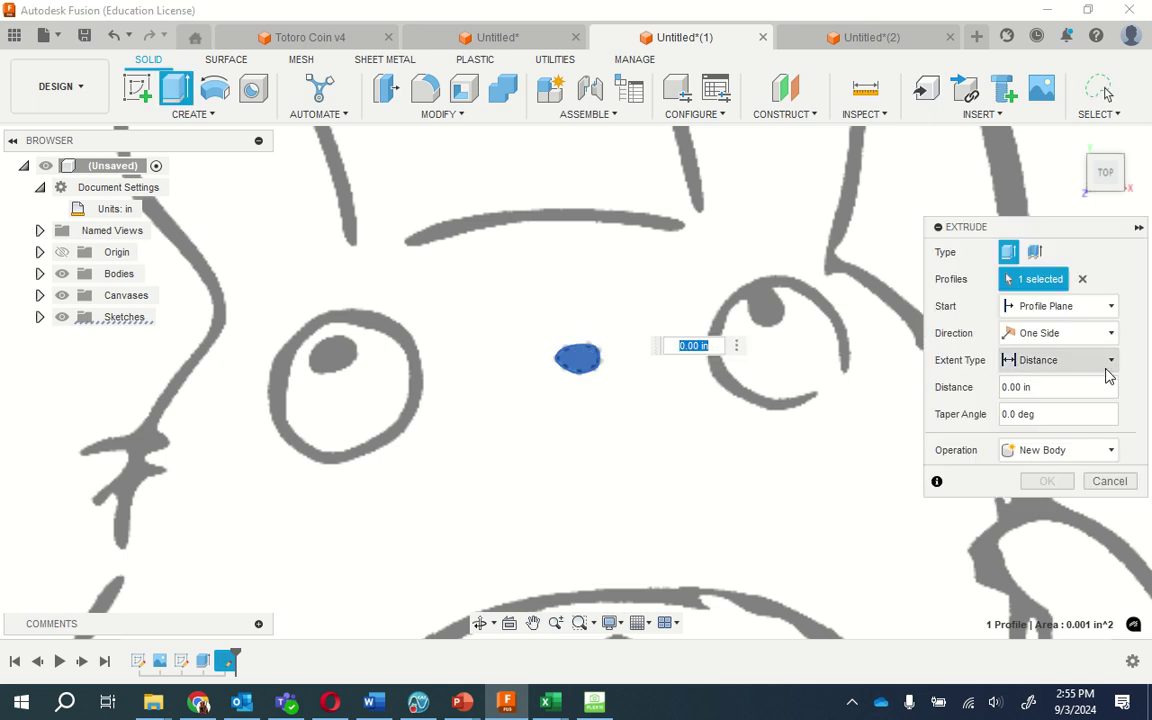
{"action": "left_click", "coordinate": [1020, 387]}
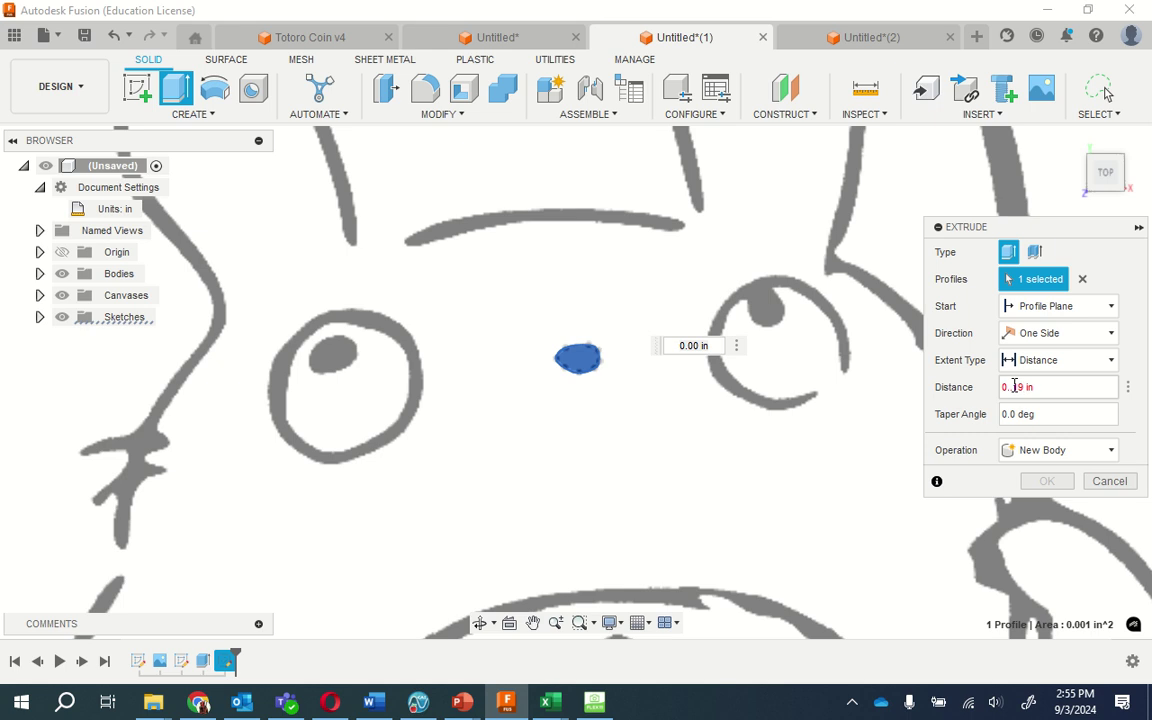
Set the extrusion operation to Join with a 0.10° taper angle and confirm.
{"action": "left_click", "coordinate": [1106, 451]}
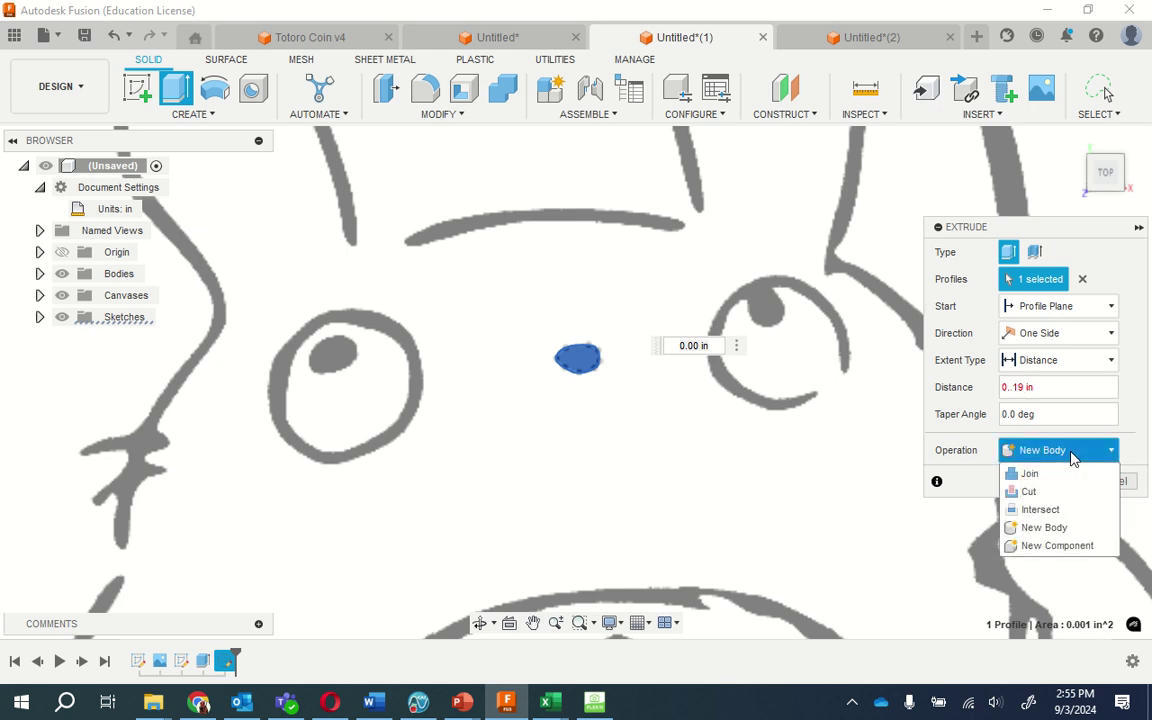
{"action": "left_click", "coordinate": [1039, 476]}
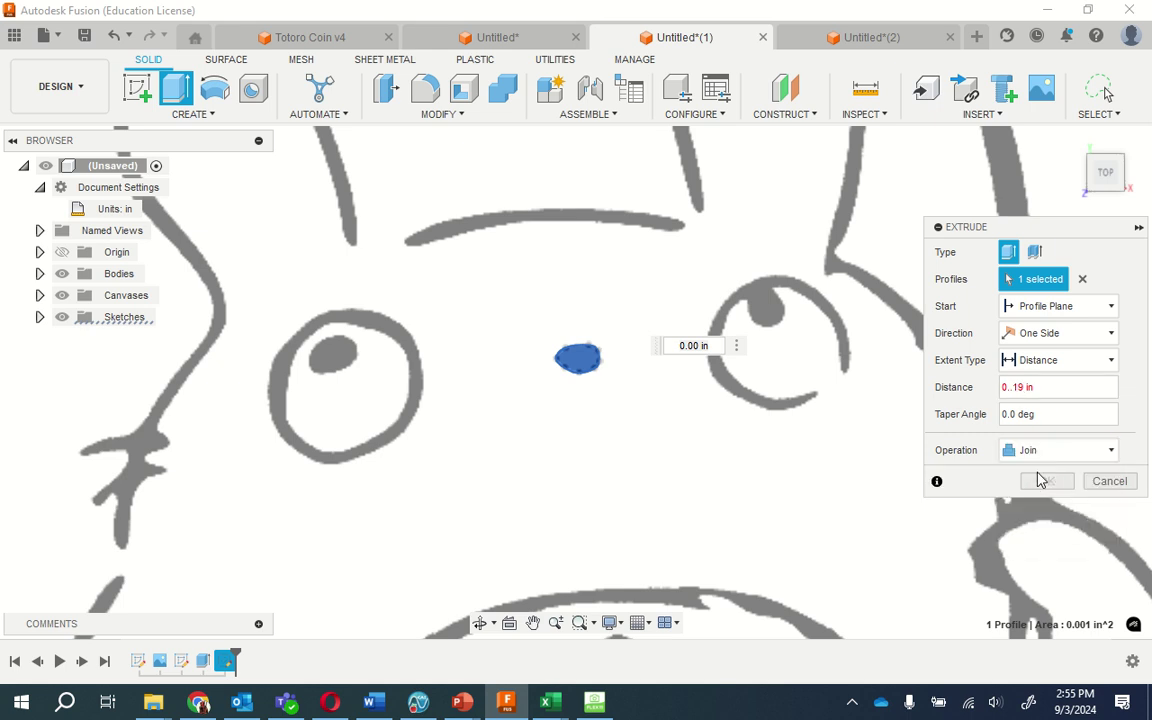
{"action": "left_click", "coordinate": [1013, 413]}
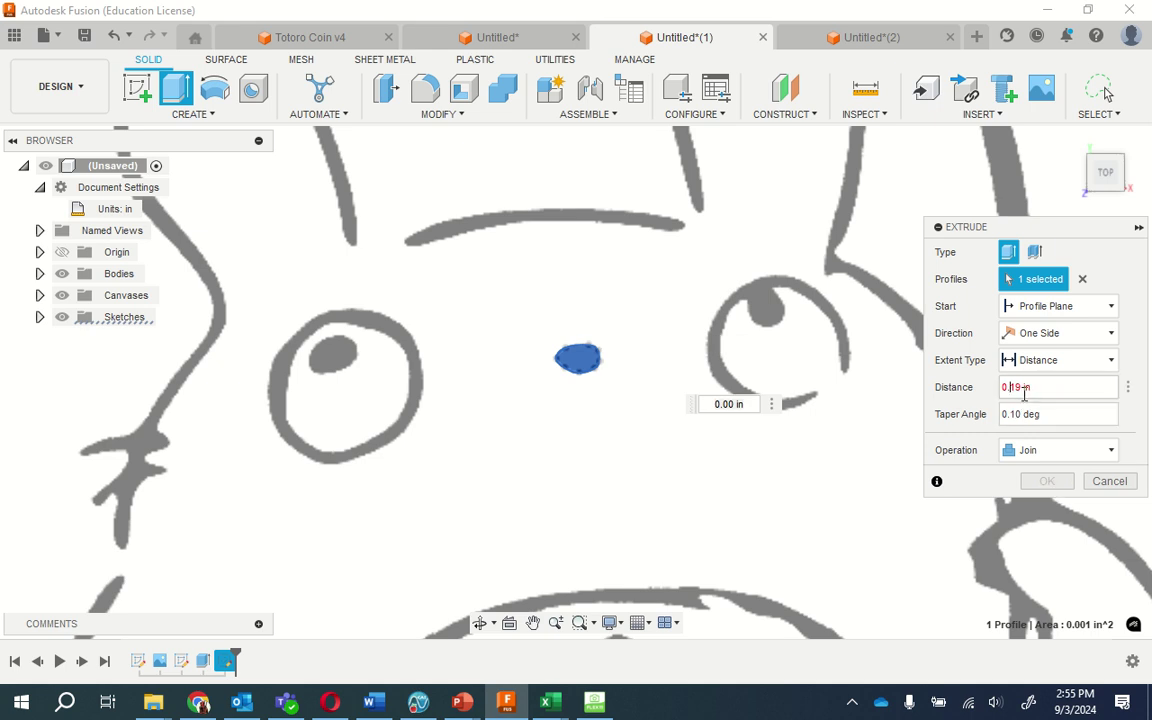
{"action": "left_click", "coordinate": [1041, 482]}
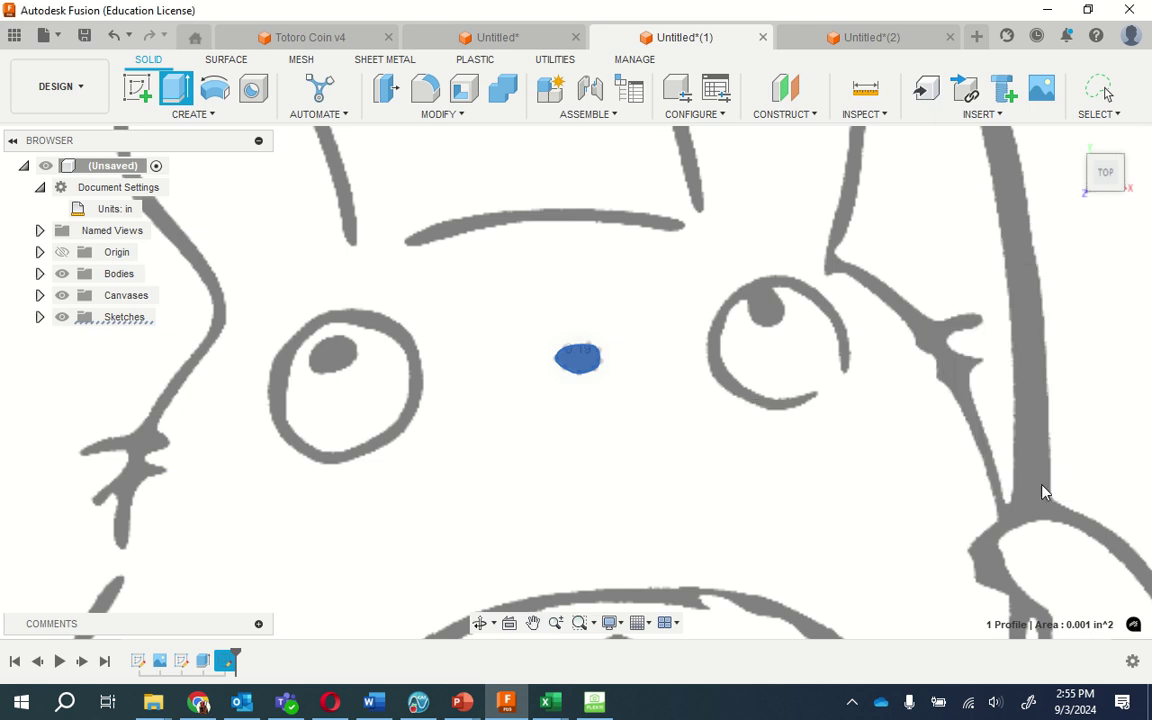
{"action": "left_click", "coordinate": [1075, 142]}
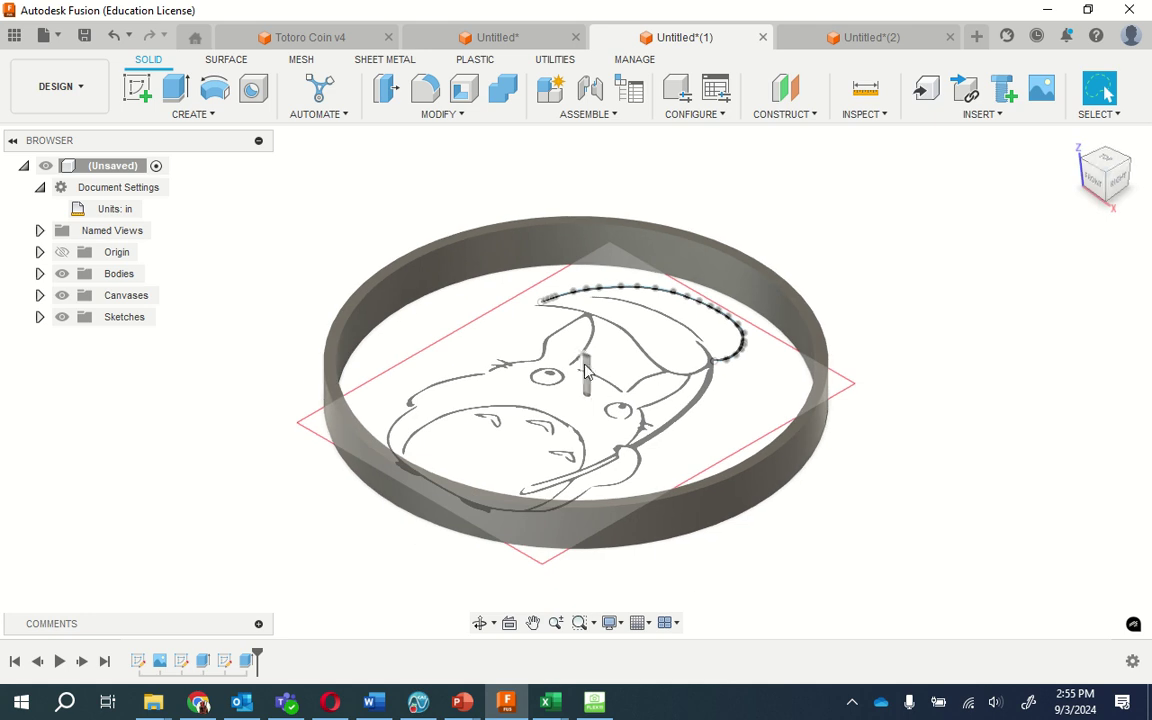
{"action": "scroll", "coordinate": [593, 381], "scroll_direction": "down", "scroll_amount": 2}
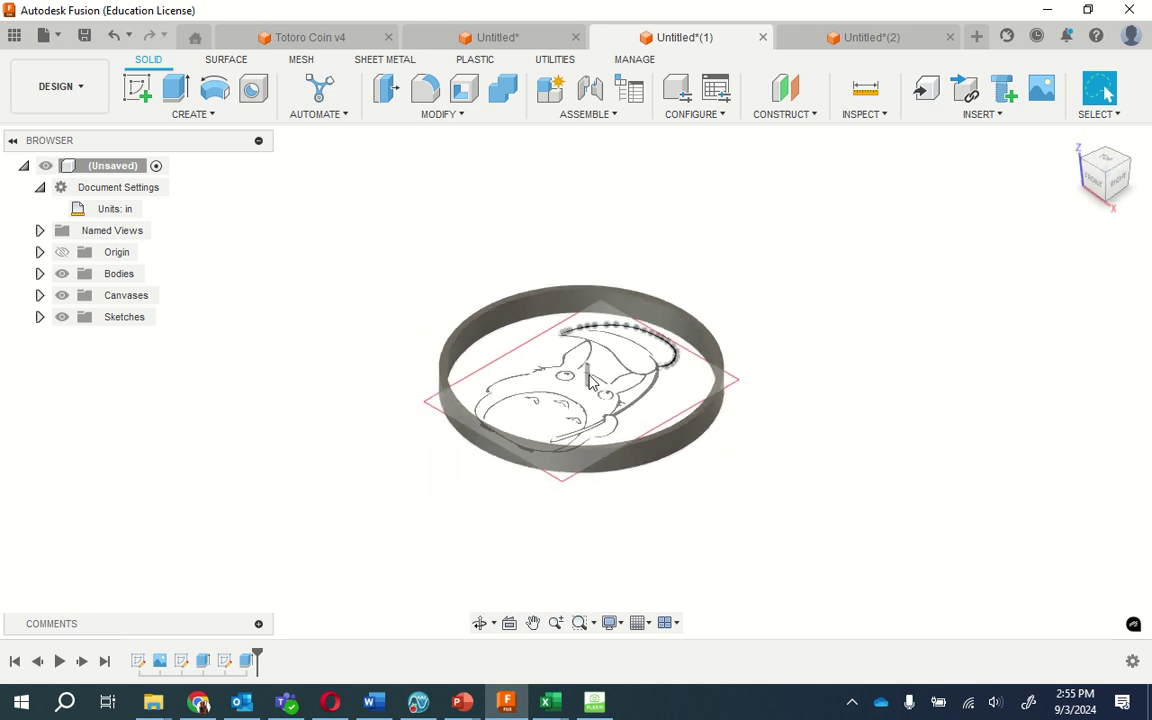
{"action": "scroll", "coordinate": [592, 381], "scroll_direction": "up", "scroll_amount": 8}
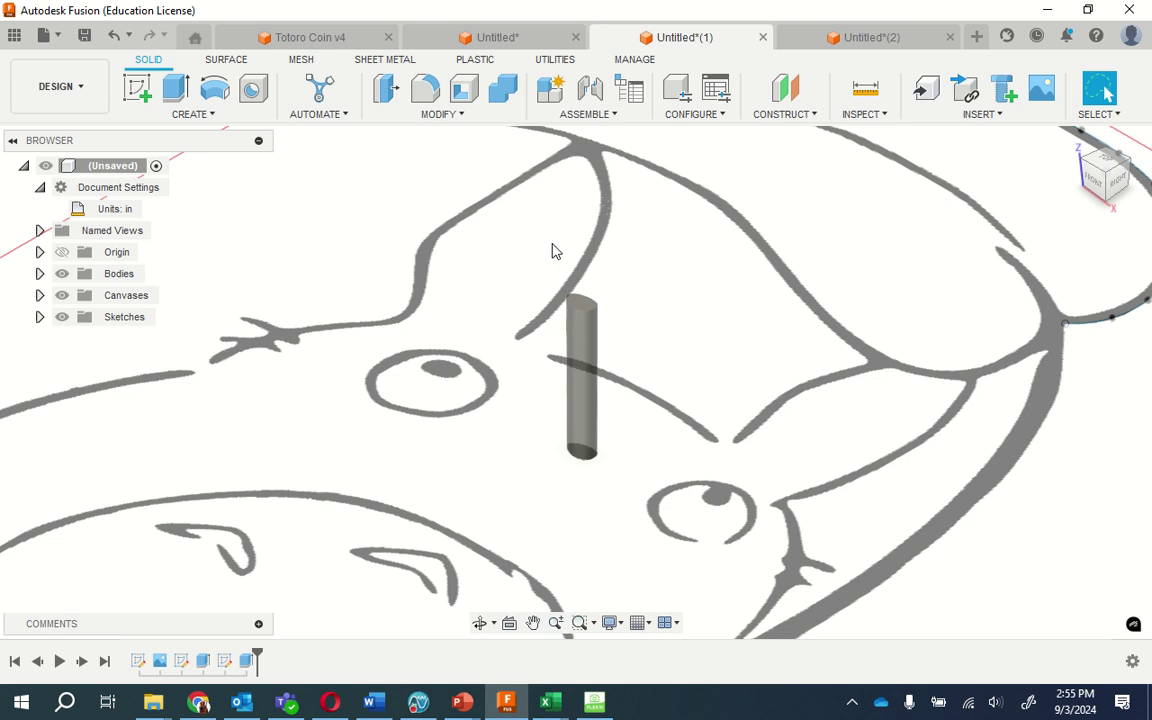
{"action": "scroll", "coordinate": [517, 260], "scroll_direction": "up", "scroll_amount": 3}
{"action": "scroll", "coordinate": [496, 249], "scroll_direction": "down", "scroll_amount": 8}
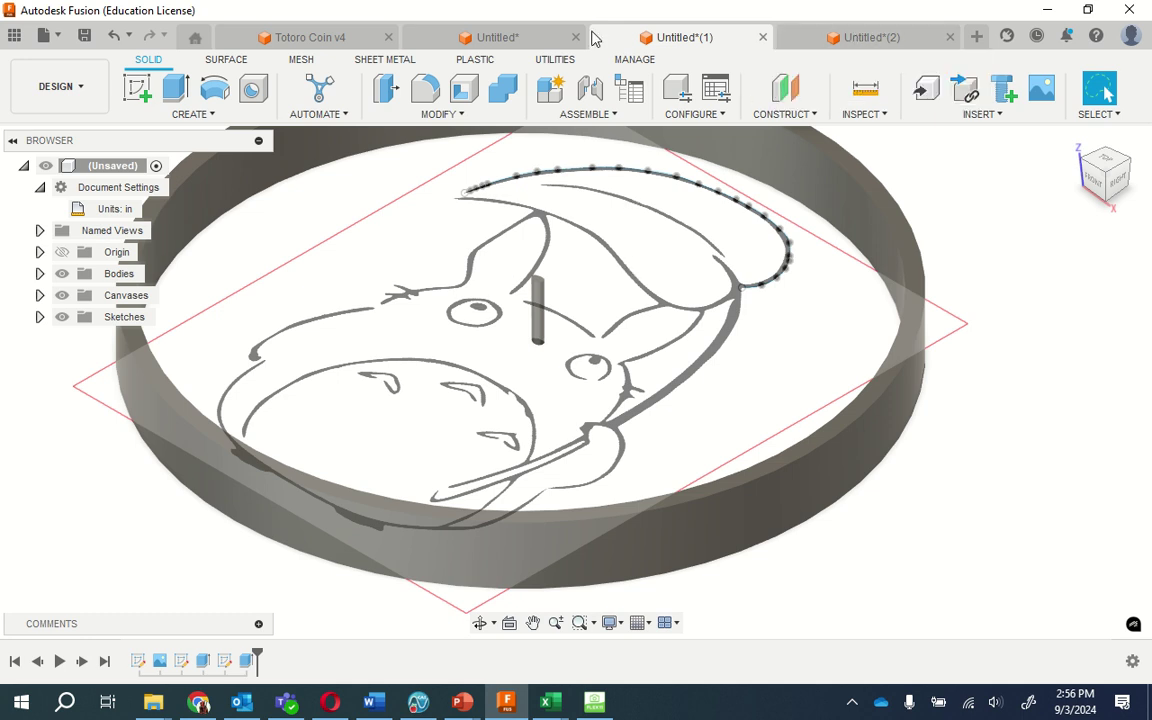
Open the Totoro Coin v4 tab and hide the Canvases image to reveal the traced splines.
{"action": "left_click", "coordinate": [304, 37]}
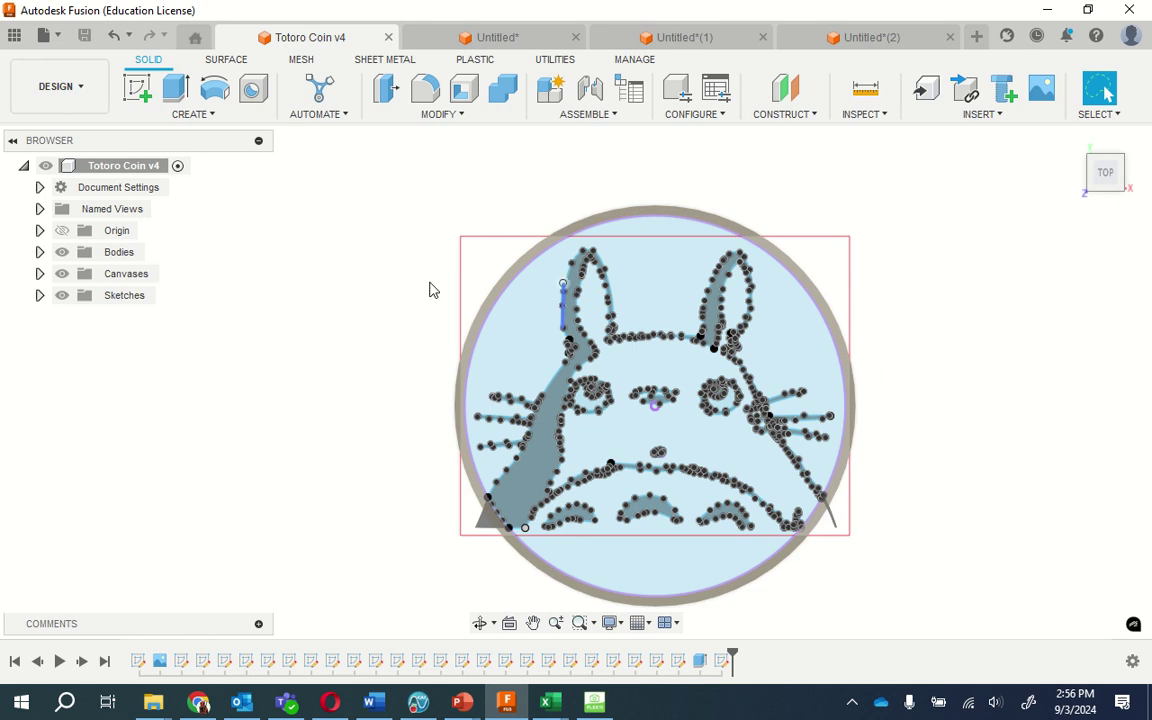
{"action": "left_click", "coordinate": [62, 274]}
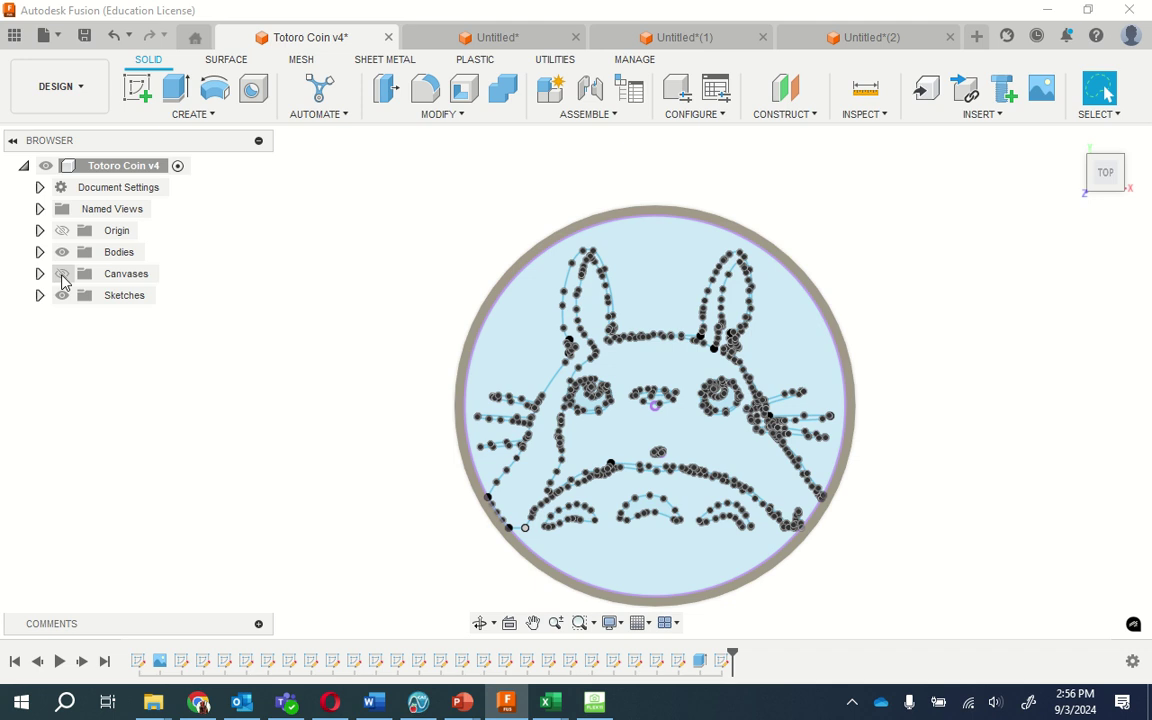
{"action": "scroll", "coordinate": [664, 418], "scroll_direction": "down", "scroll_amount": 3}
{"action": "scroll", "coordinate": [737, 468], "scroll_direction": "up", "scroll_amount": 4}
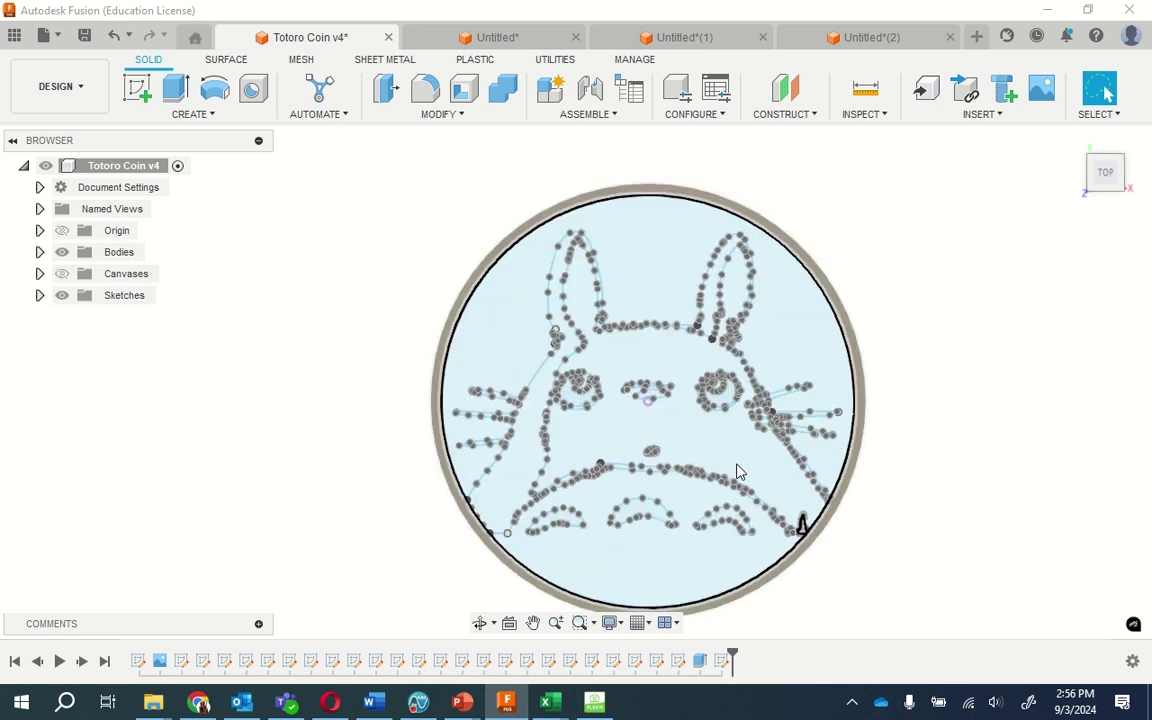
{"action": "scroll", "coordinate": [737, 468], "scroll_direction": "up", "scroll_amount": 4}
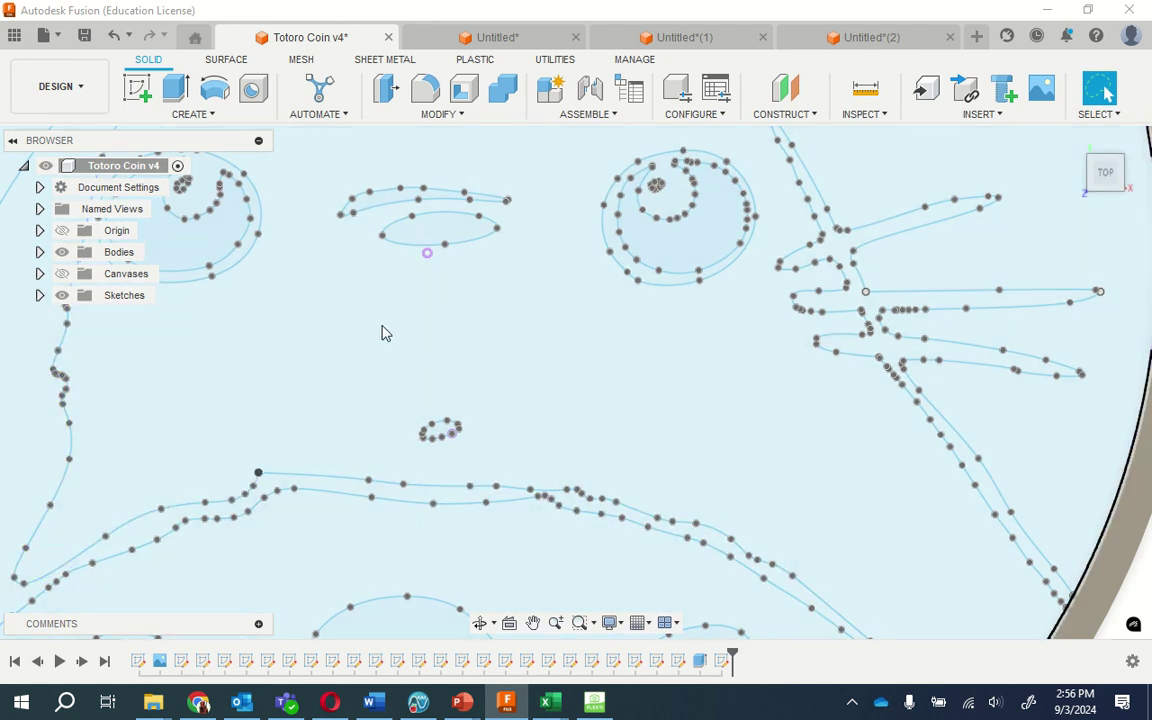
{"action": "scroll", "coordinate": [381, 333], "scroll_direction": "up", "scroll_amount": 2}
{"action": "scroll", "coordinate": [381, 333], "scroll_direction": "down", "scroll_amount": 6}
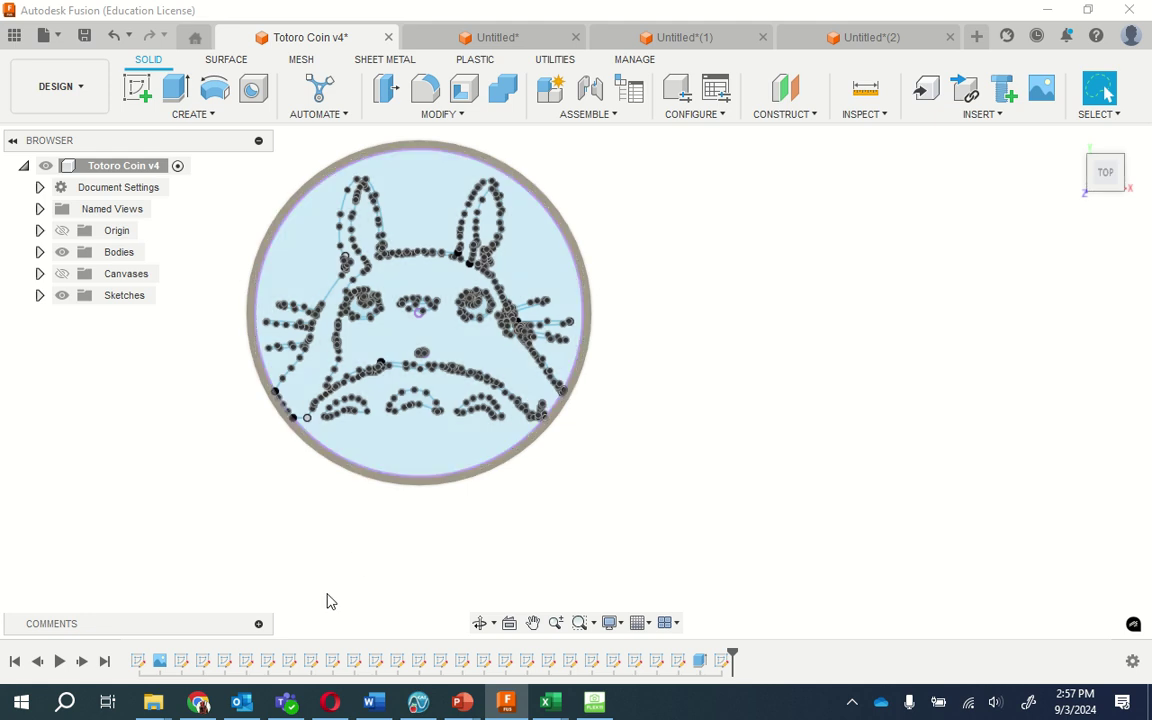
{"action": "left_click", "coordinate": [138, 661]}
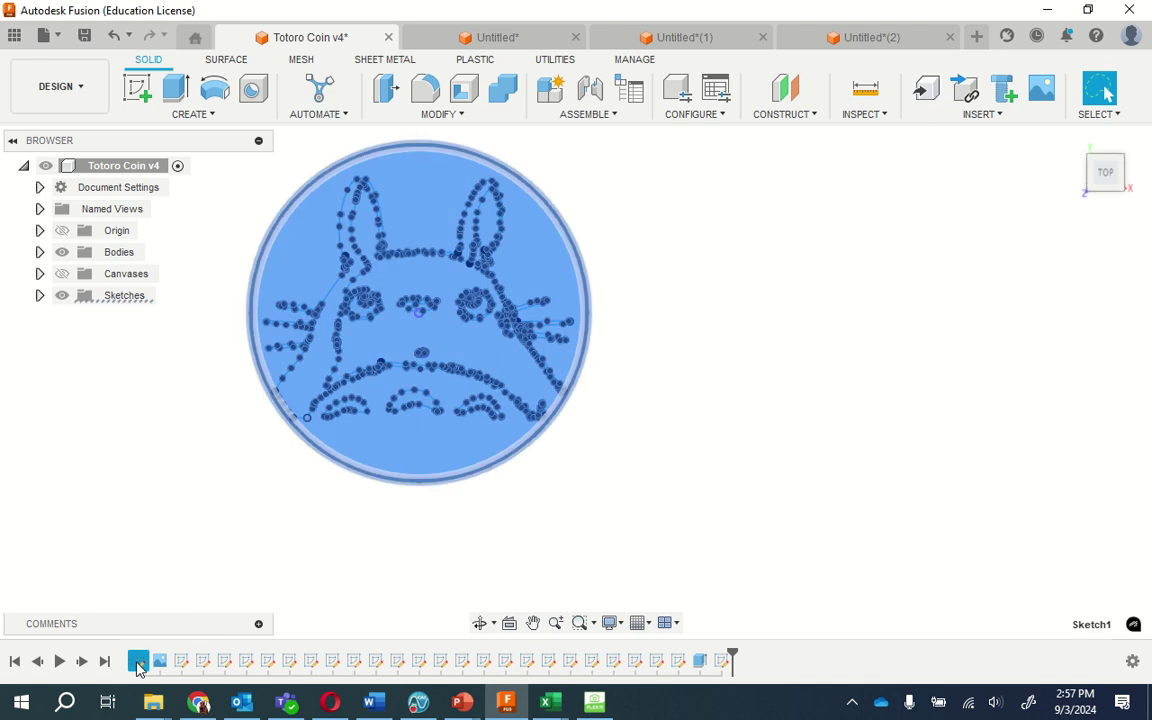
{"action": "key", "text": "Escape"}
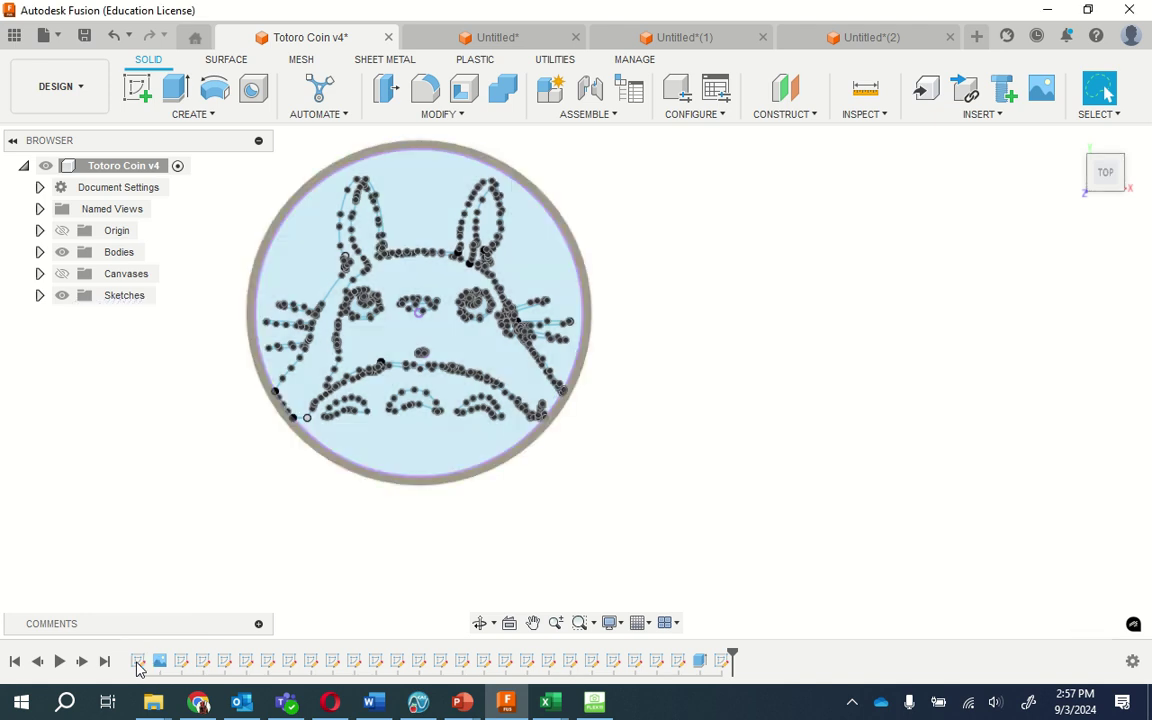
{"action": "left_click", "coordinate": [59, 661]}
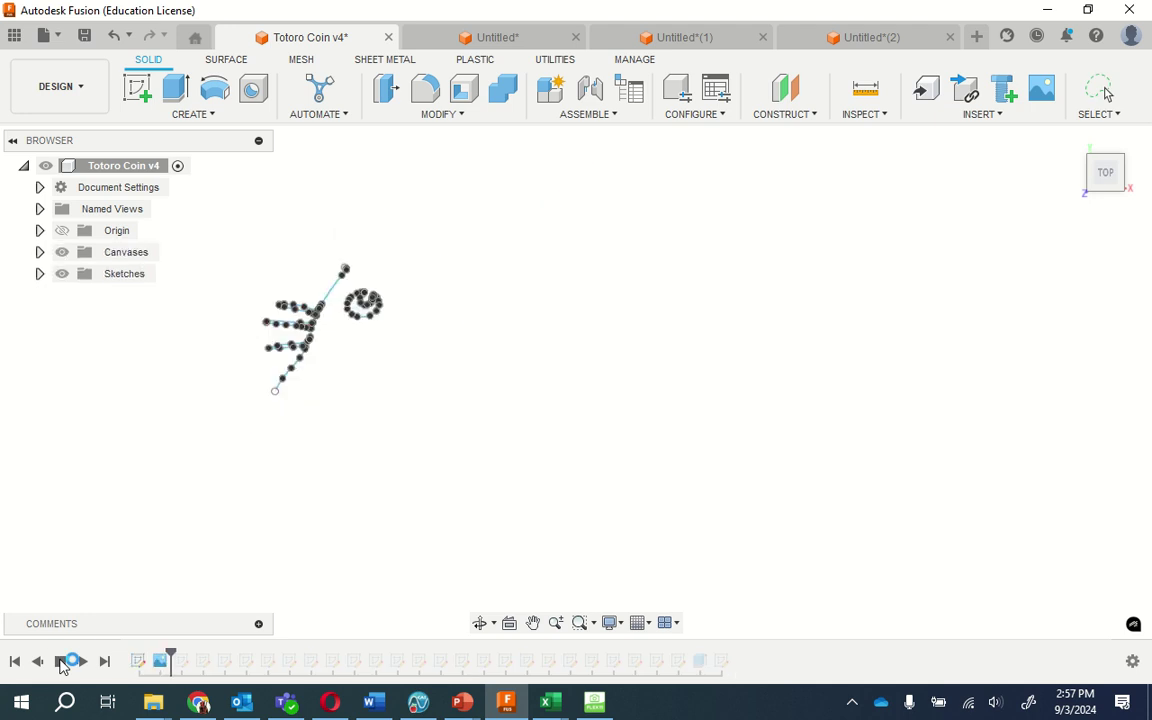